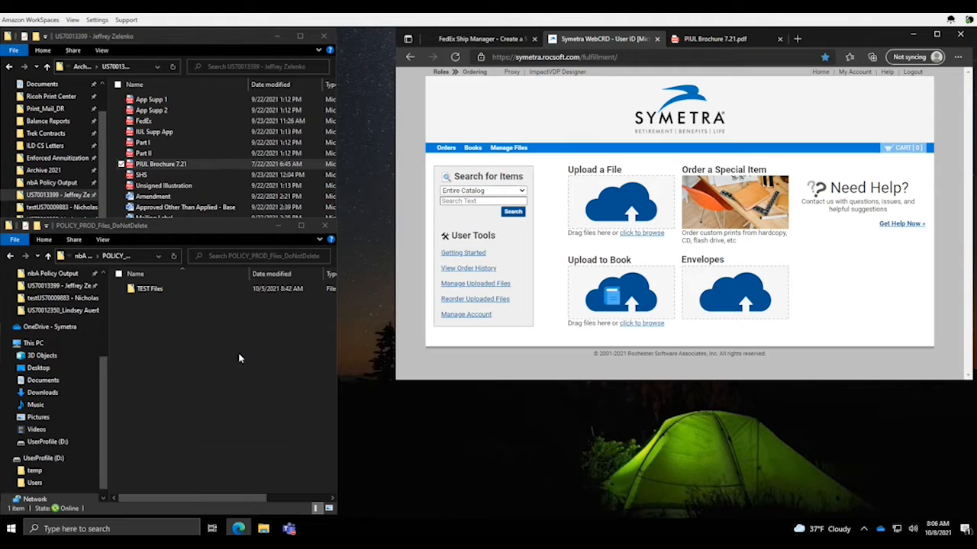
{"action": "left_click", "coordinate": [210, 40]}
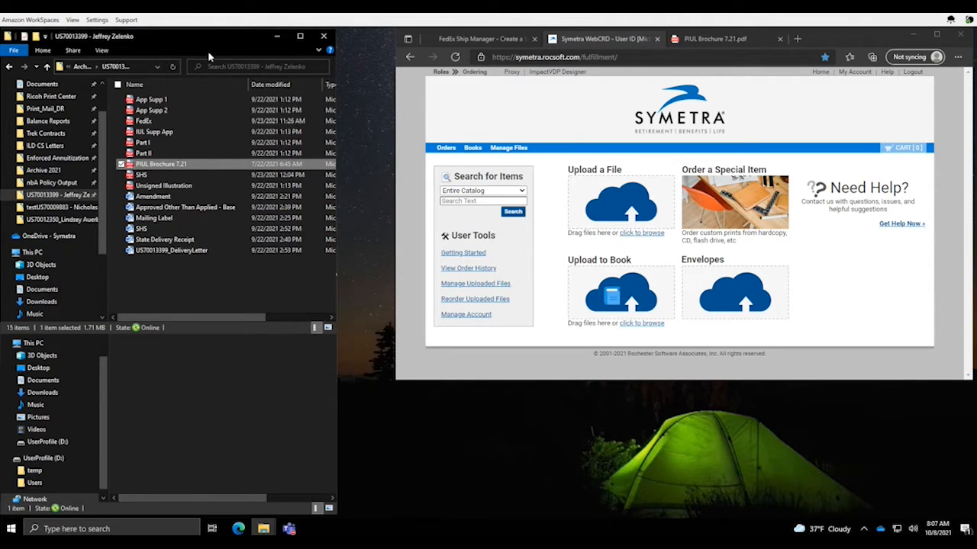
{"action": "left_click", "coordinate": [198, 423]}
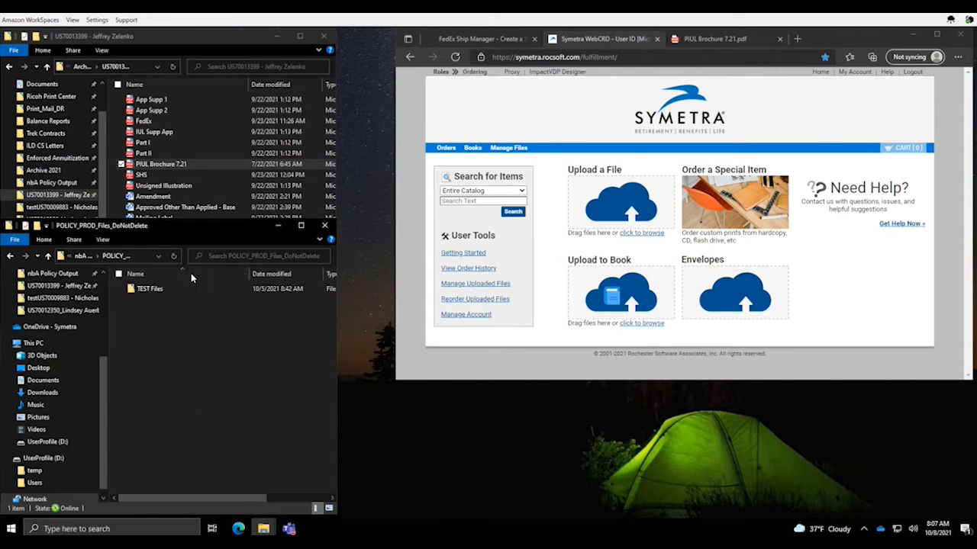
{"action": "left_click", "coordinate": [196, 36]}
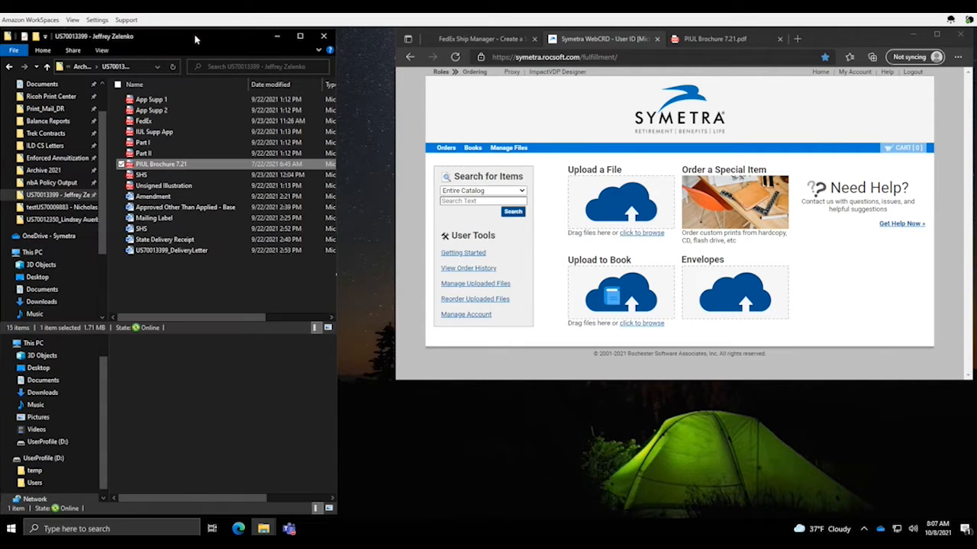
{"action": "left_click", "coordinate": [235, 401]}
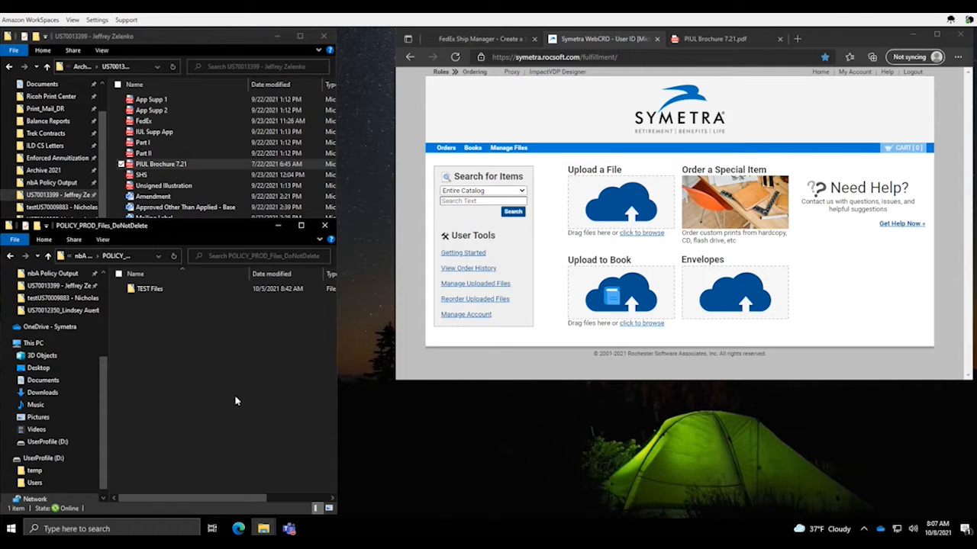
{"action": "left_click", "coordinate": [171, 37]}
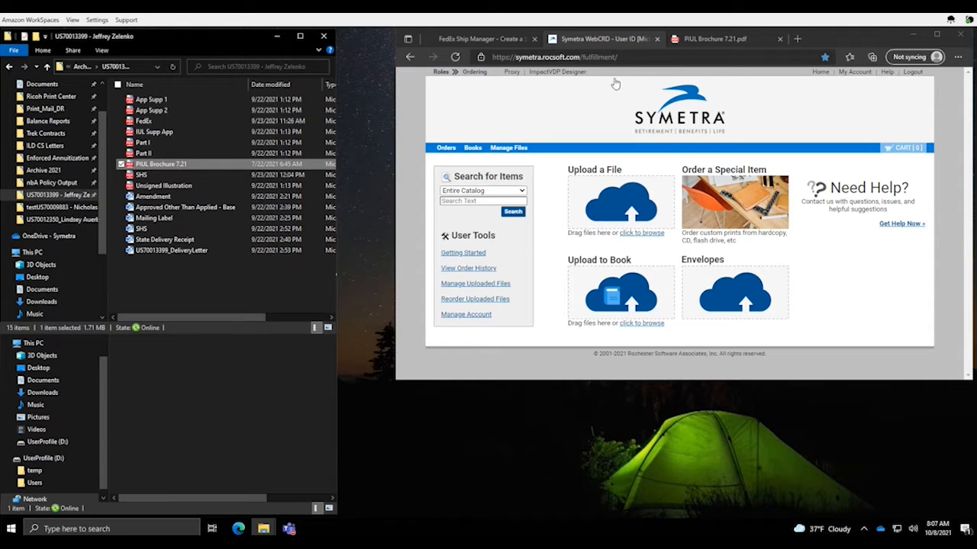
{"action": "left_click", "coordinate": [837, 43]}
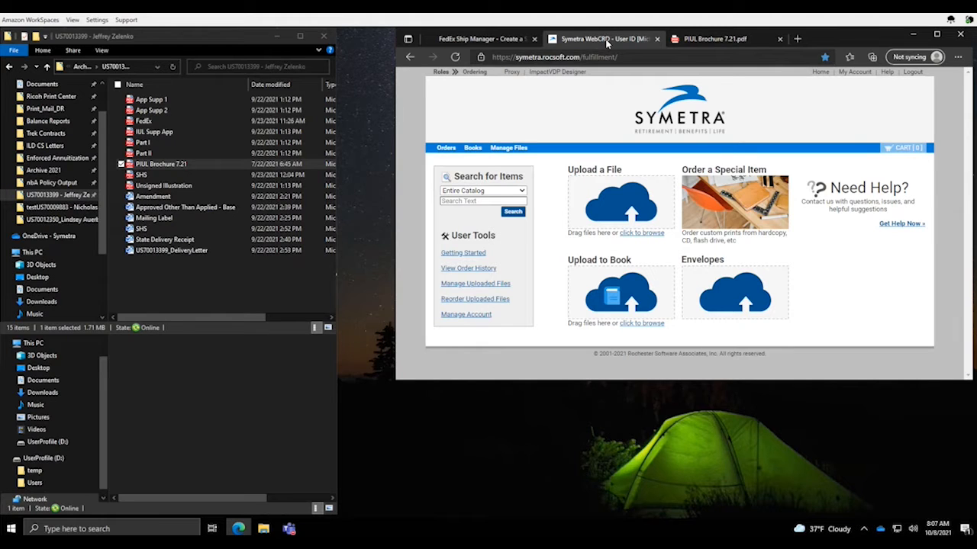
Show the FedEx Ship Manager shipment form, then switch to InfoPrint Manager with Alt+Tab
{"action": "left_click", "coordinate": [488, 39]}
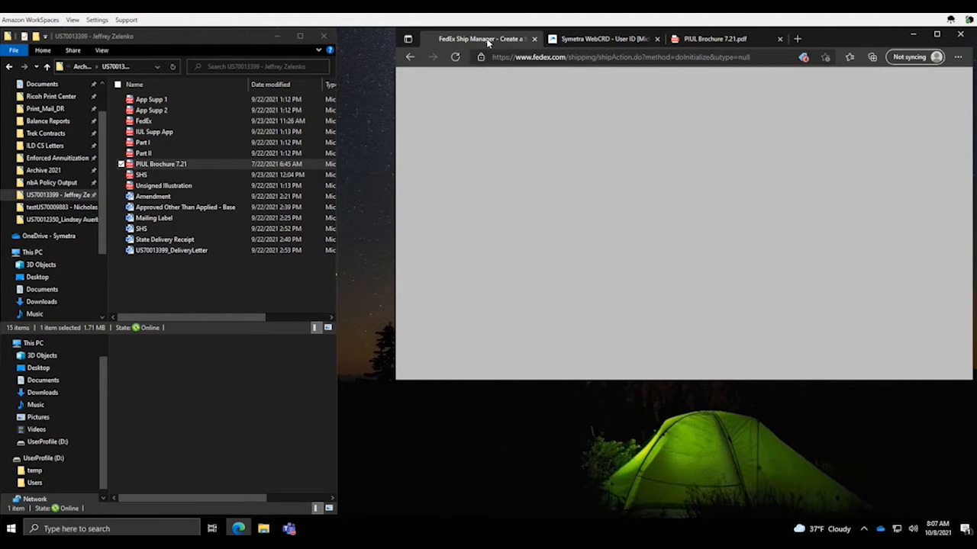
{"action": "scroll", "coordinate": [536, 190], "scroll_direction": "up", "scroll_amount": 2}
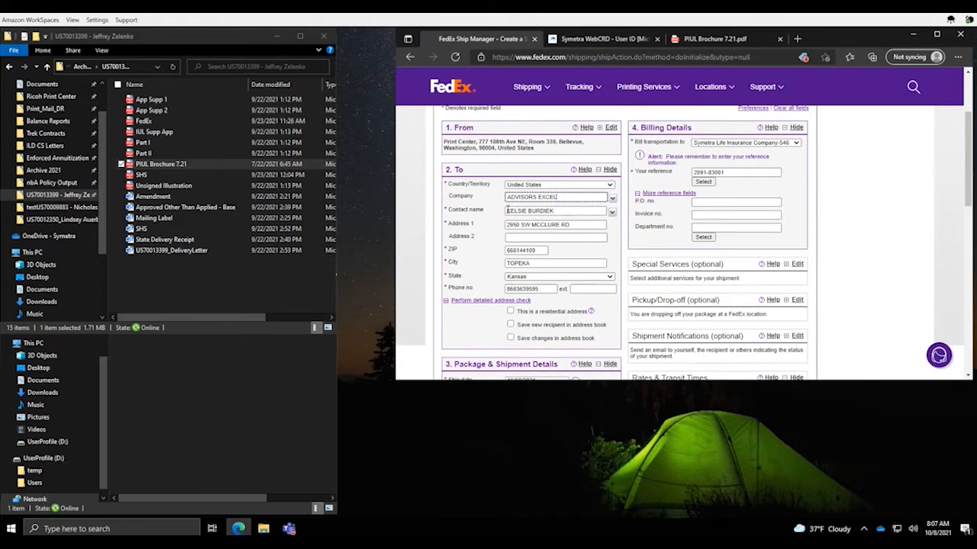
{"action": "left_click", "coordinate": [147, 43]}
{"action": "left_click", "coordinate": [167, 380]}
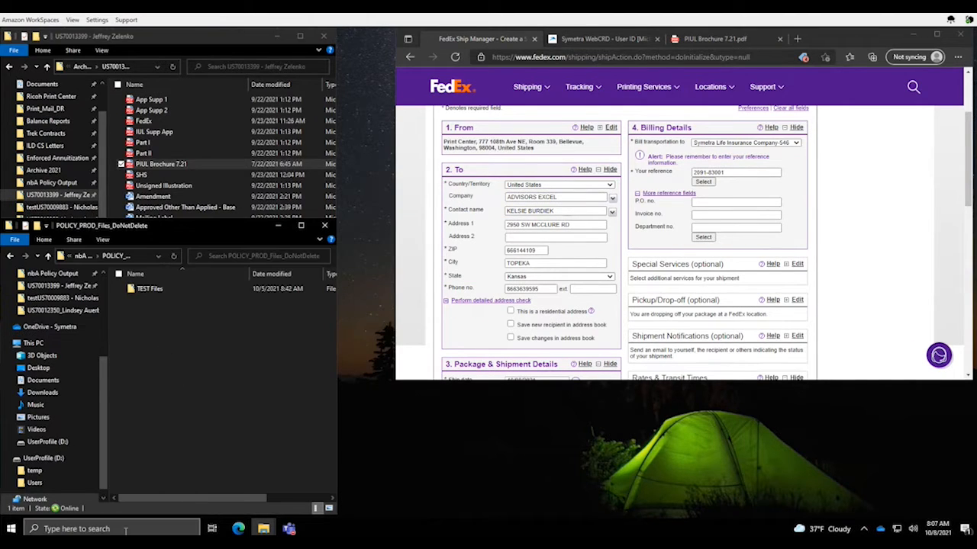
{"action": "key", "text": "alt+Tab"}
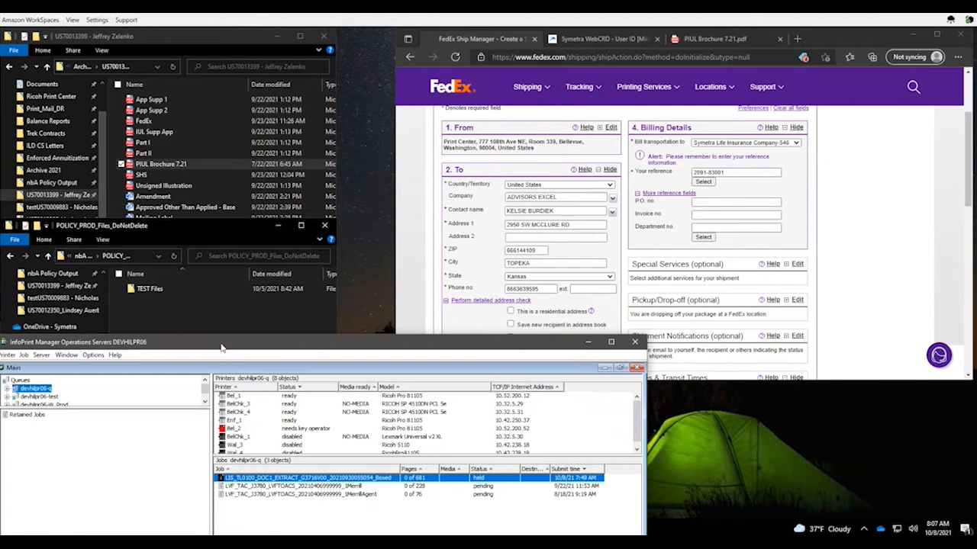
{"action": "left_click_drag", "start_coordinate": [224, 349], "coordinate": [226, 351]}
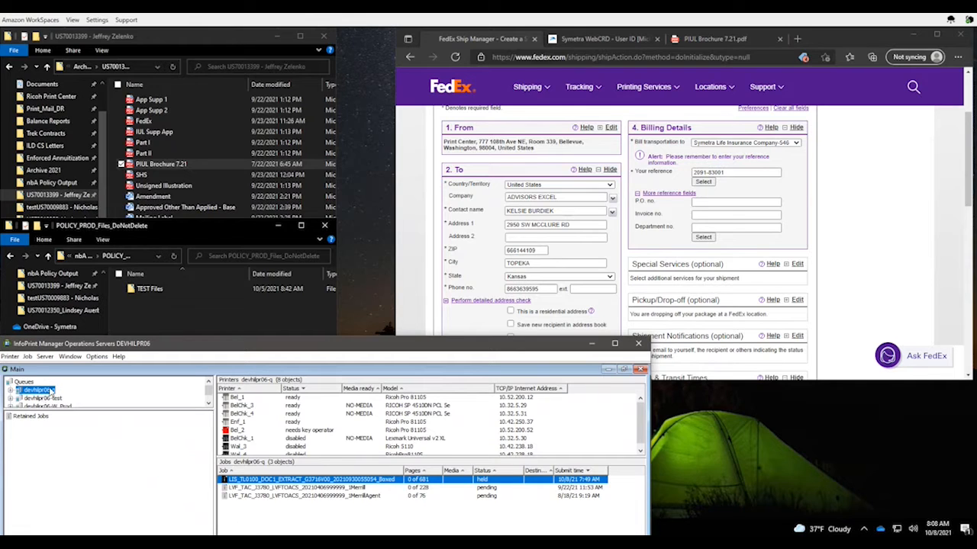
{"action": "left_click", "coordinate": [97, 357]}
{"action": "left_click", "coordinate": [127, 386]}
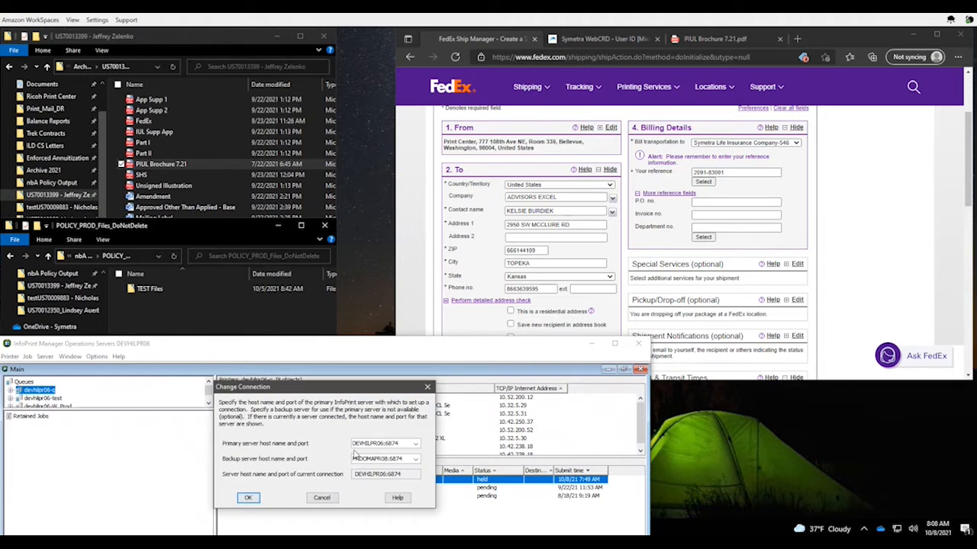
{"action": "left_click", "coordinate": [415, 444]}
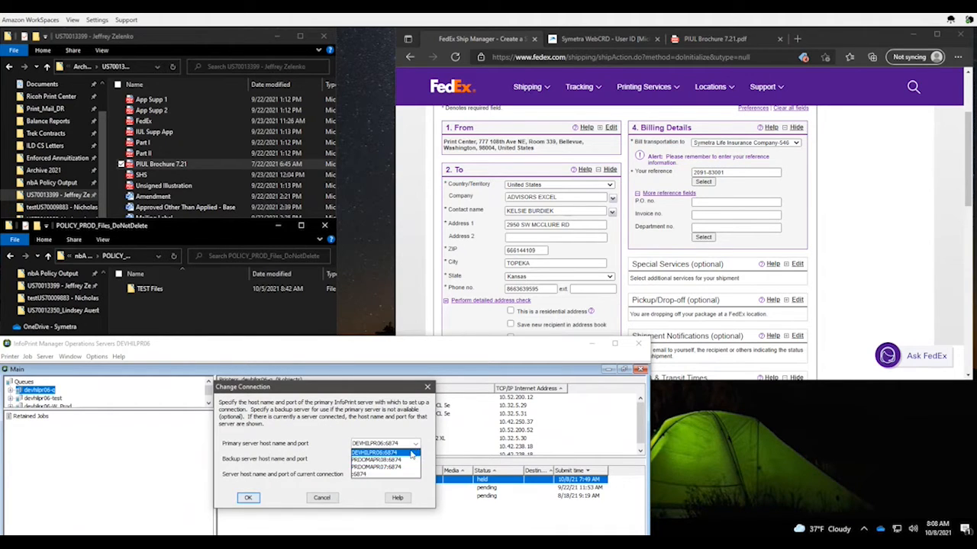
{"action": "left_click", "coordinate": [412, 422]}
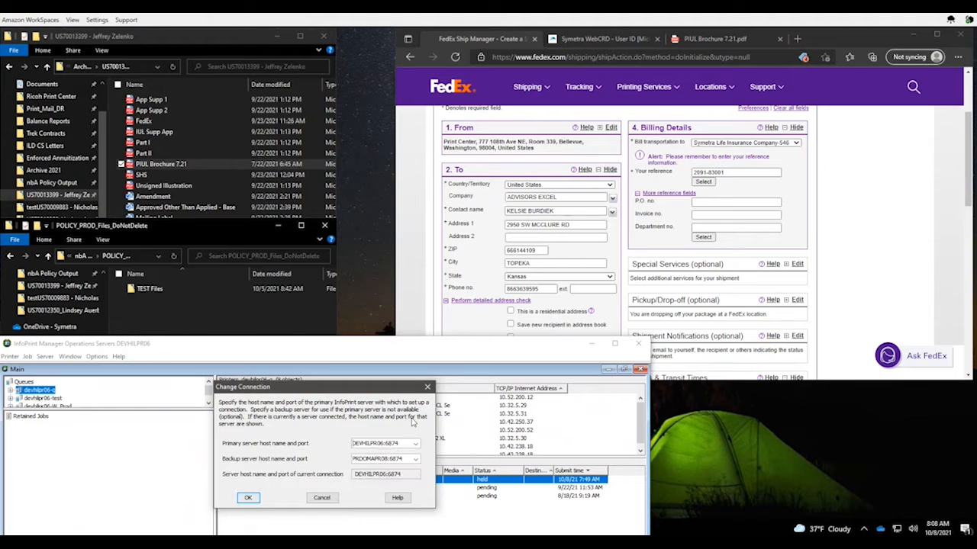
{"action": "left_click", "coordinate": [321, 497]}
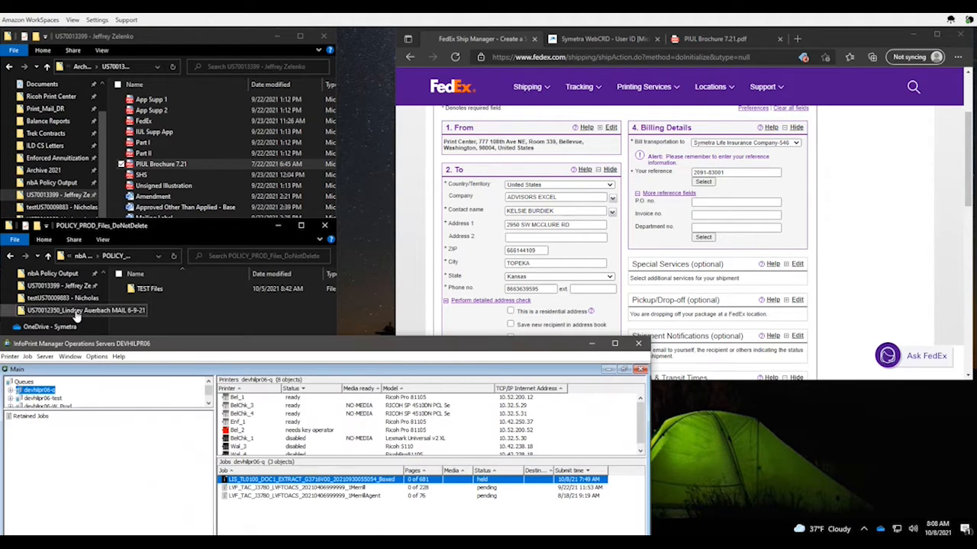
{"action": "left_click", "coordinate": [39, 391]}
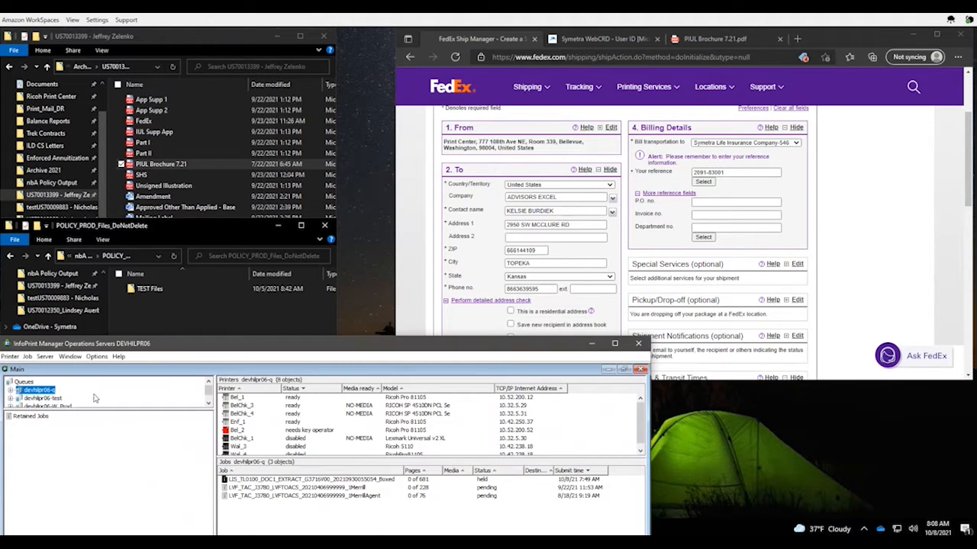
{"action": "left_click", "coordinate": [353, 480]}
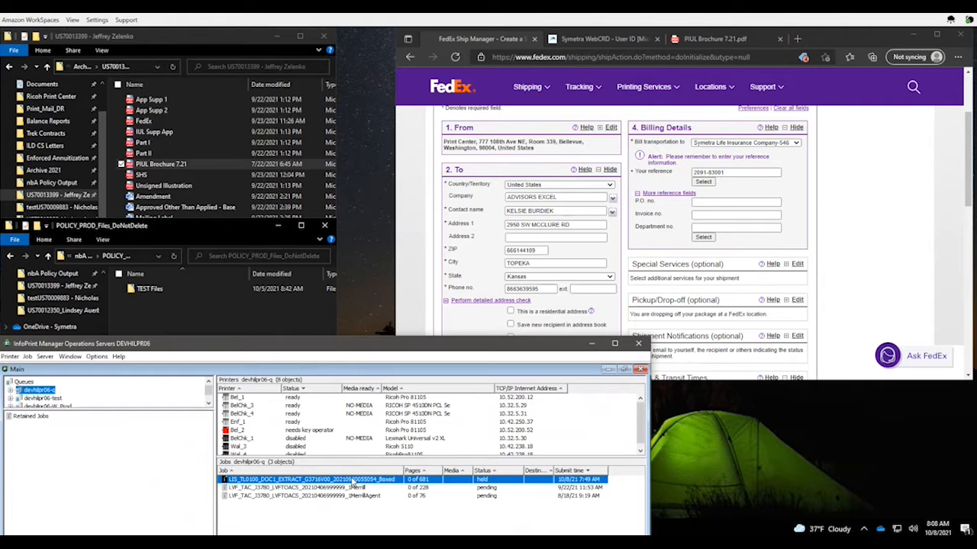
Change the held DOC1 extract job's requested destination to printer Enf_1
{"action": "right_click", "coordinate": [354, 484]}
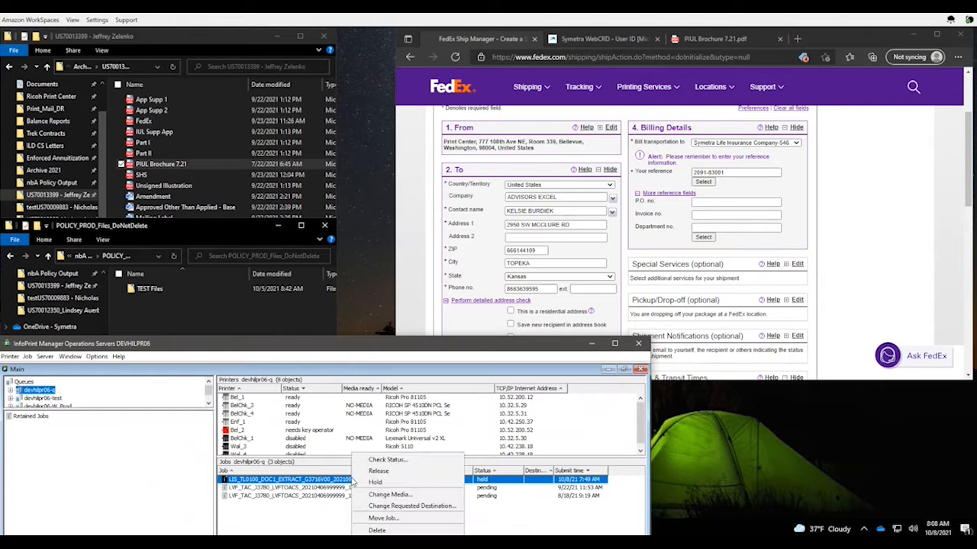
{"action": "left_click", "coordinate": [405, 507]}
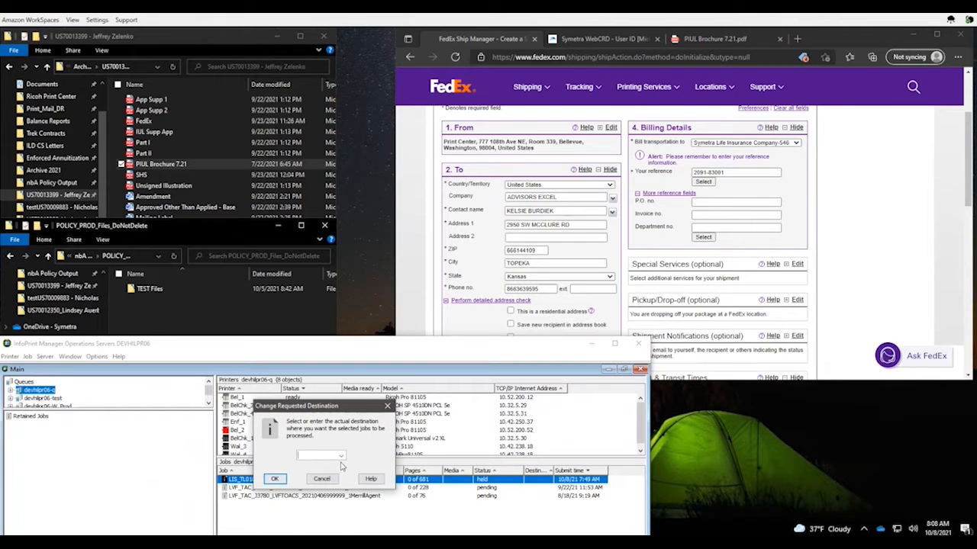
{"action": "left_click", "coordinate": [340, 456]}
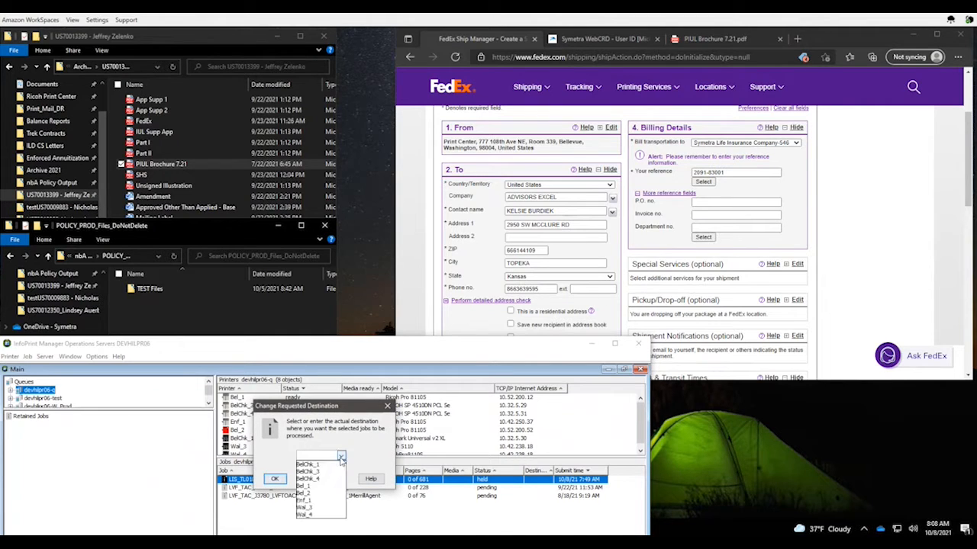
{"action": "left_click", "coordinate": [313, 501]}
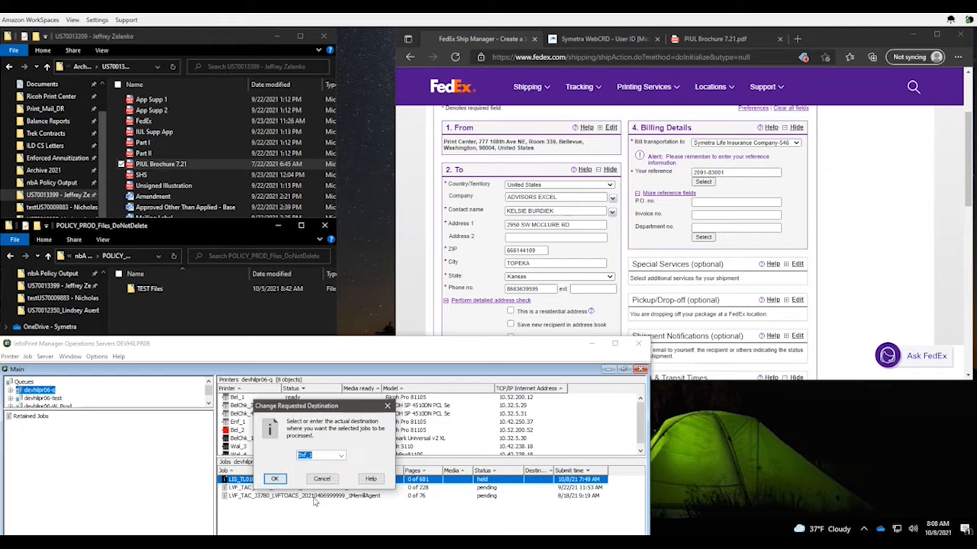
{"action": "left_click", "coordinate": [275, 479]}
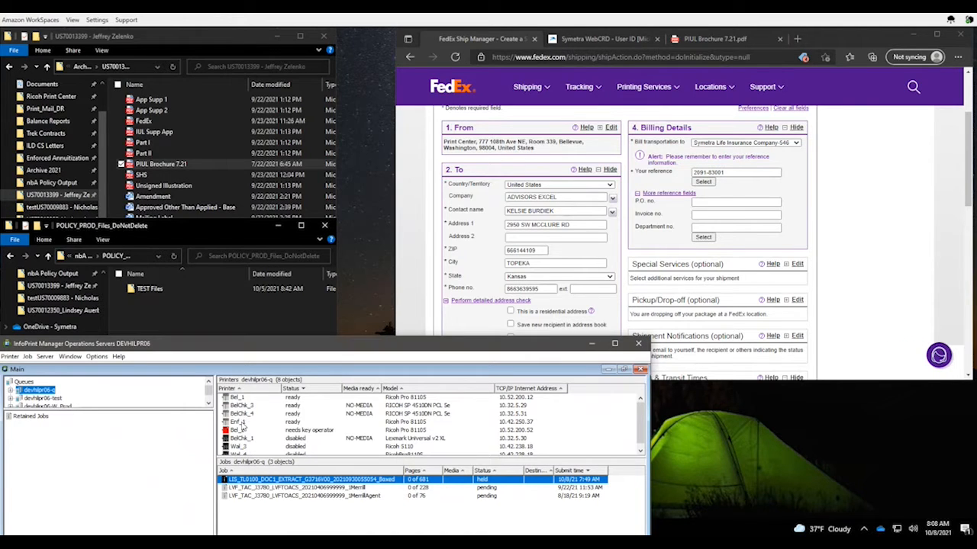
{"action": "left_click", "coordinate": [242, 423]}
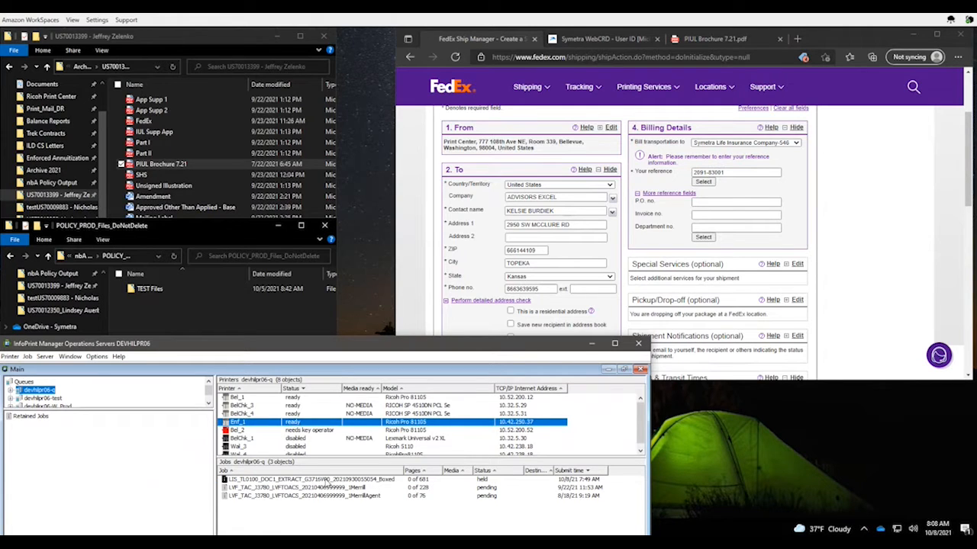
Release the held DOC1 extract job for printing
{"action": "left_click", "coordinate": [324, 480]}
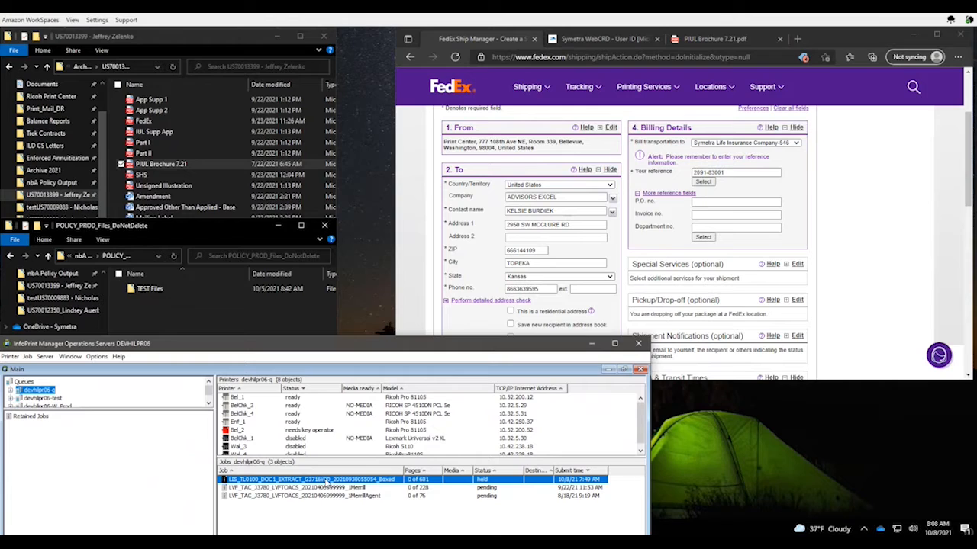
{"action": "right_click", "coordinate": [324, 481]}
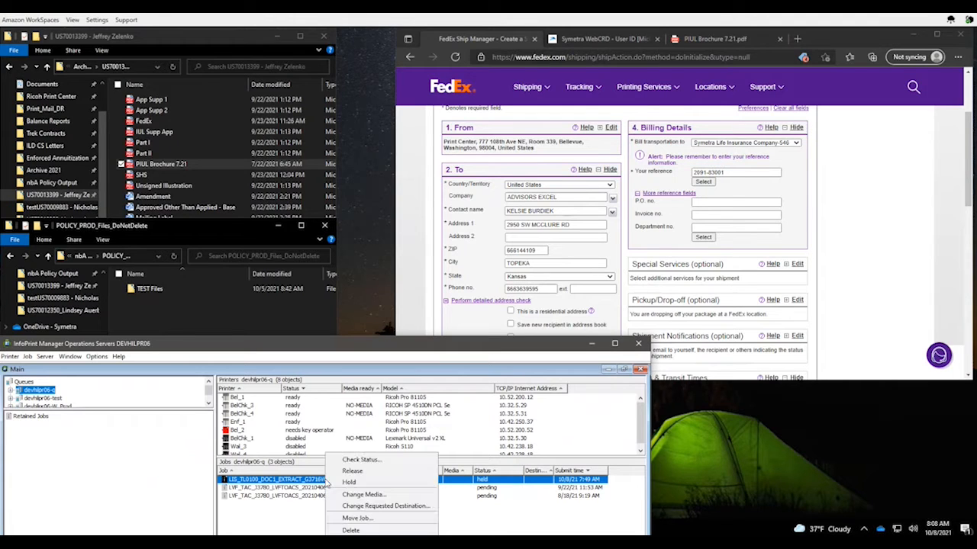
{"action": "left_click", "coordinate": [359, 475]}
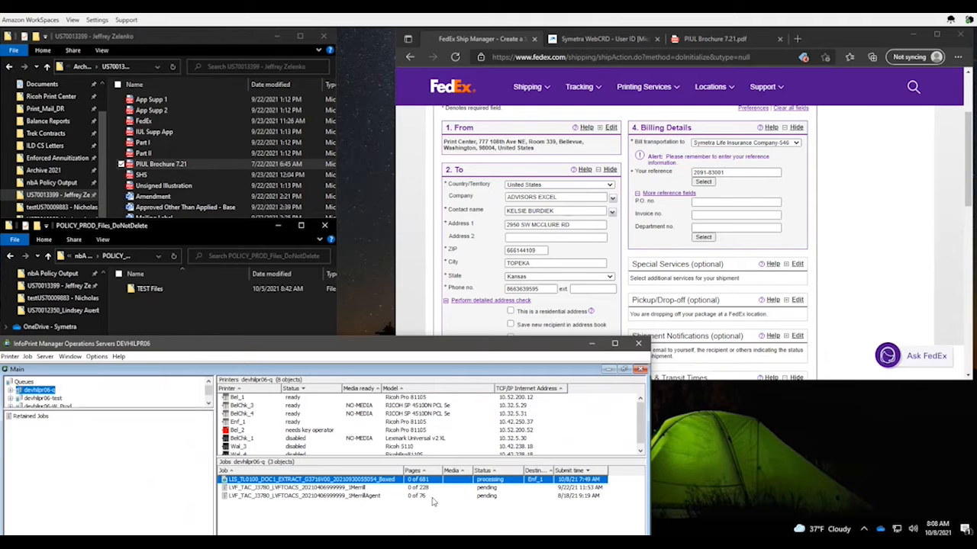
Minimize InfoPrint Manager and open nbA Policy Output > POLICY_PROD_Files_DoNotDelete in File Explorer
{"action": "left_click", "coordinate": [215, 319]}
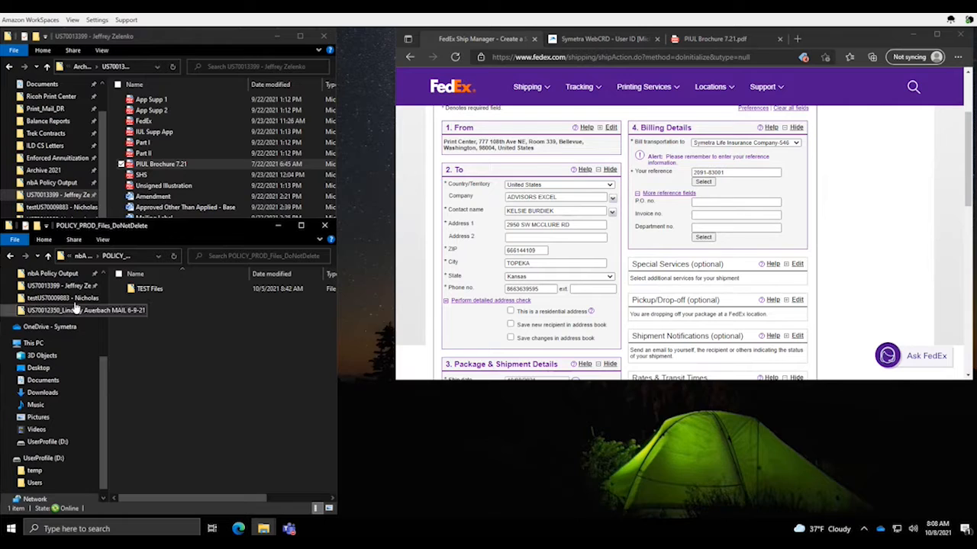
{"action": "scroll", "coordinate": [108, 346], "scroll_direction": "up", "scroll_amount": 3}
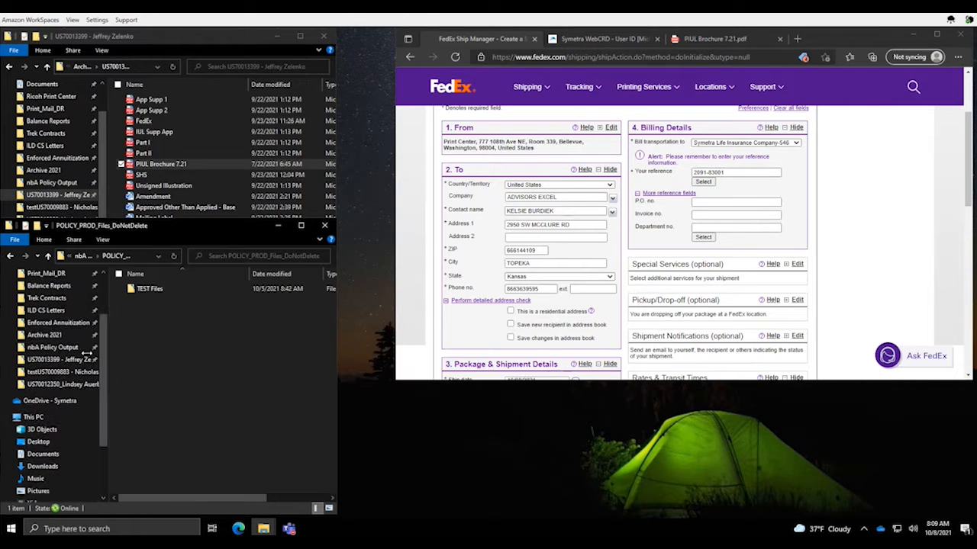
{"action": "left_click", "coordinate": [47, 347]}
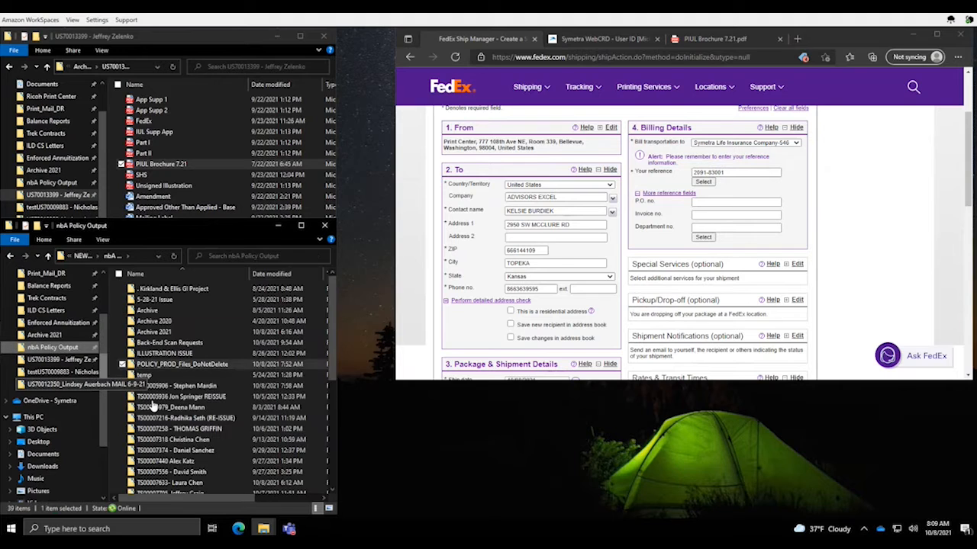
{"action": "double_click", "coordinate": [179, 366]}
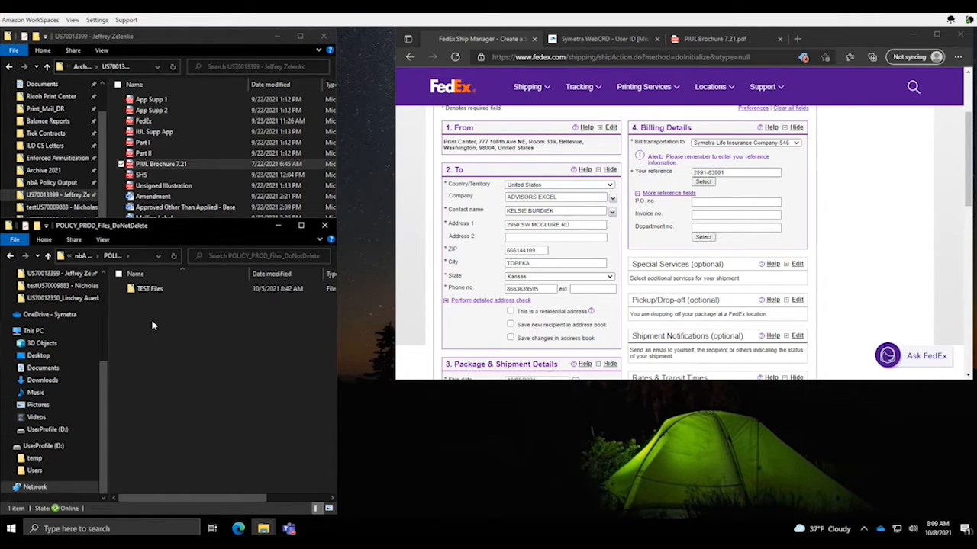
Select the Mailing Label document in the policy folder beside the WebCRD page
{"action": "left_click", "coordinate": [192, 41]}
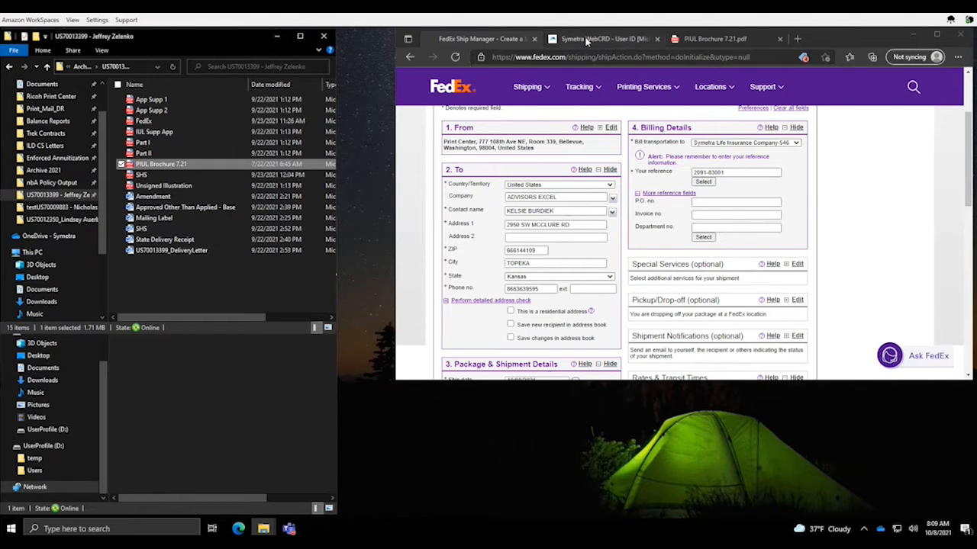
{"action": "left_click", "coordinate": [589, 39]}
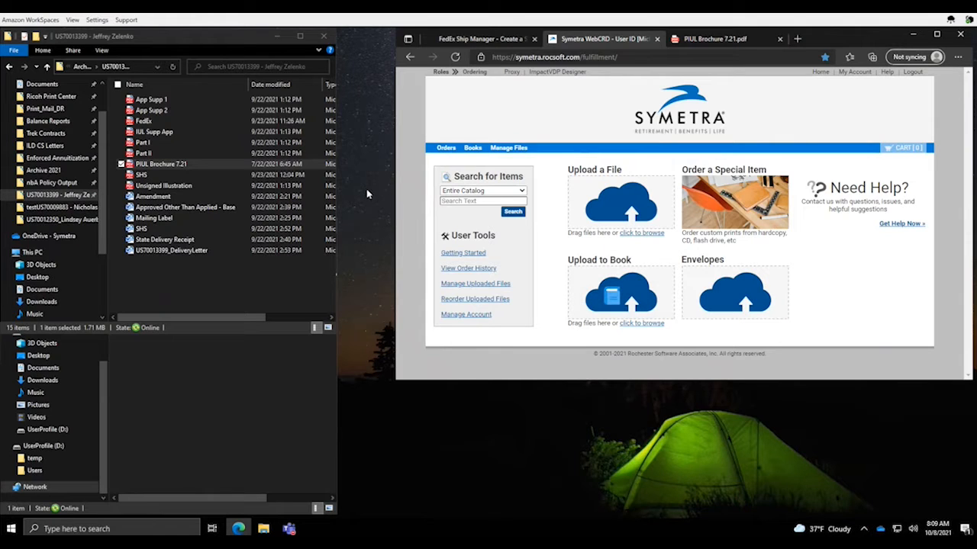
{"action": "mouse_move", "coordinate": [164, 280]}
{"action": "left_mouse_down"}
{"action": "mouse_move", "coordinate": [151, 98]}
{"action": "mouse_move", "coordinate": [166, 280]}
{"action": "left_mouse_up"}
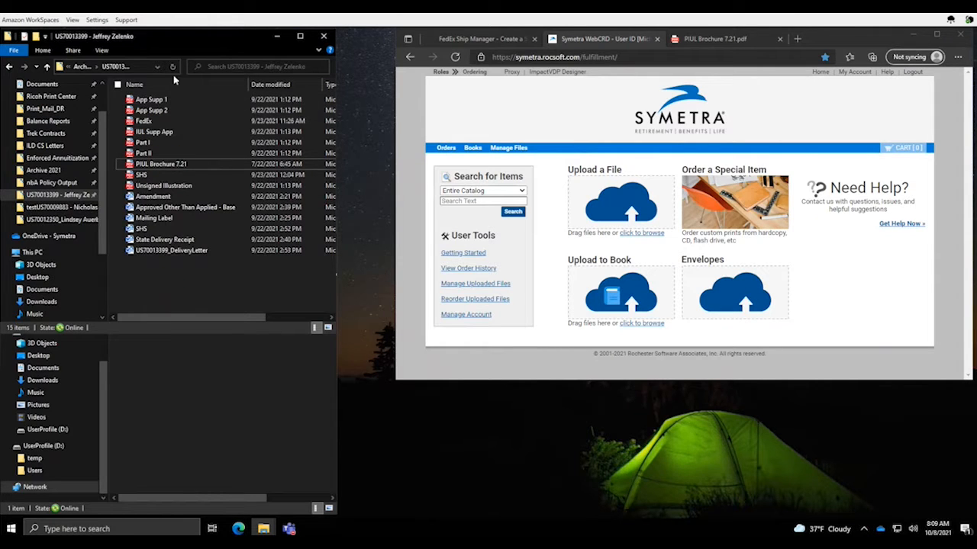
{"action": "left_click", "coordinate": [157, 219]}
Upload Mailing Label into a new book named test1008, then assemble it and add it to the cart
{"action": "left_click_drag", "start_coordinate": [159, 222], "coordinate": [611, 309]}
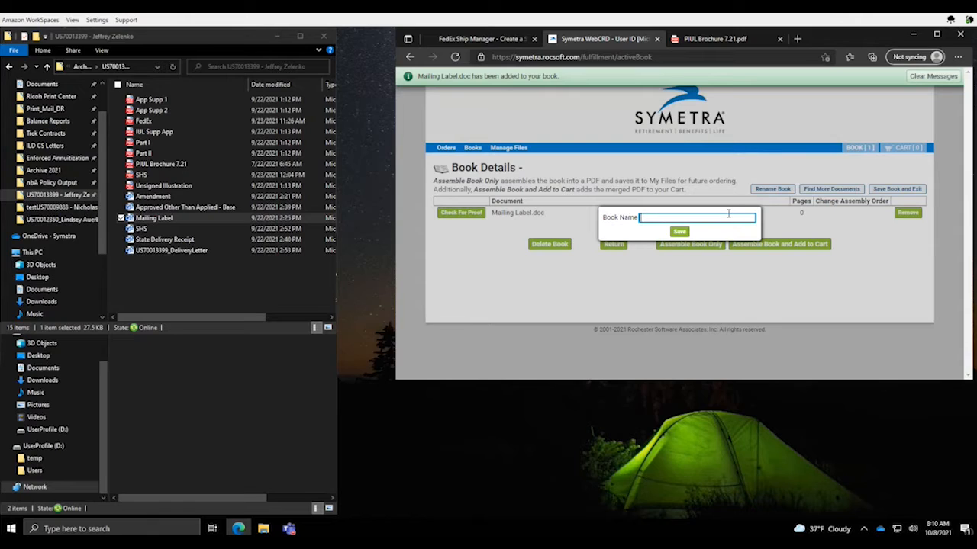
{"action": "type", "text": "test1008"}
{"action": "left_click", "coordinate": [684, 231]}
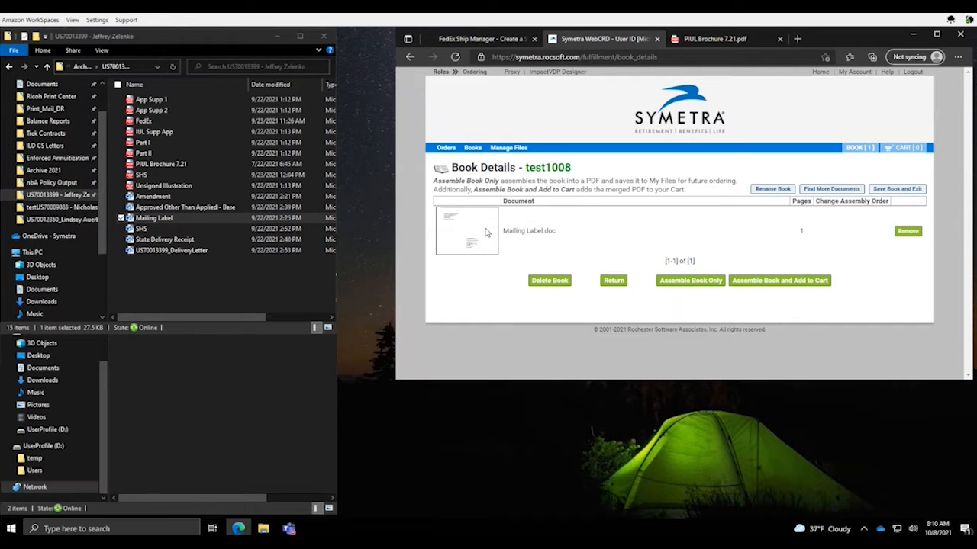
{"action": "left_click", "coordinate": [774, 280]}
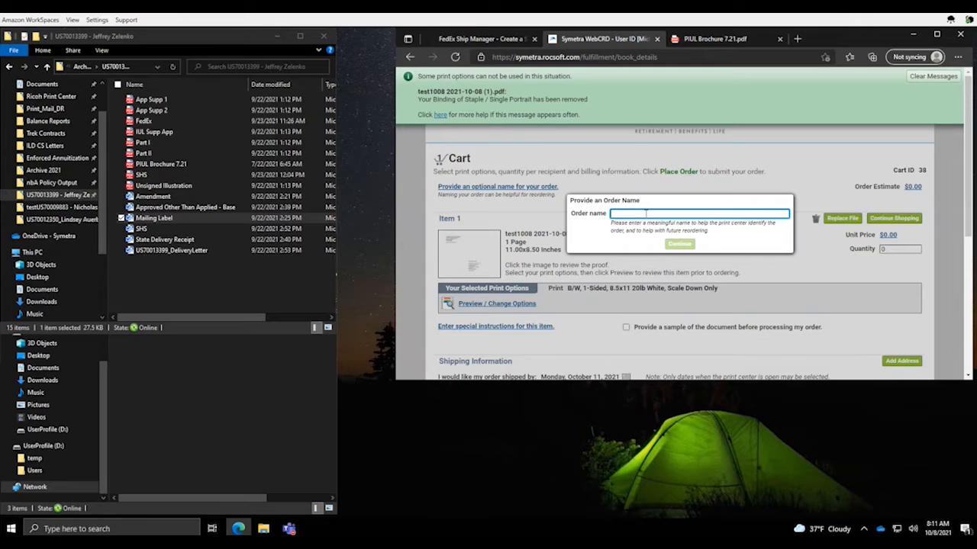
Name the order test1008, set the item quantity to 1, and scroll down to billing
{"action": "type", "text": "test1008"}
{"action": "left_click", "coordinate": [683, 244]}
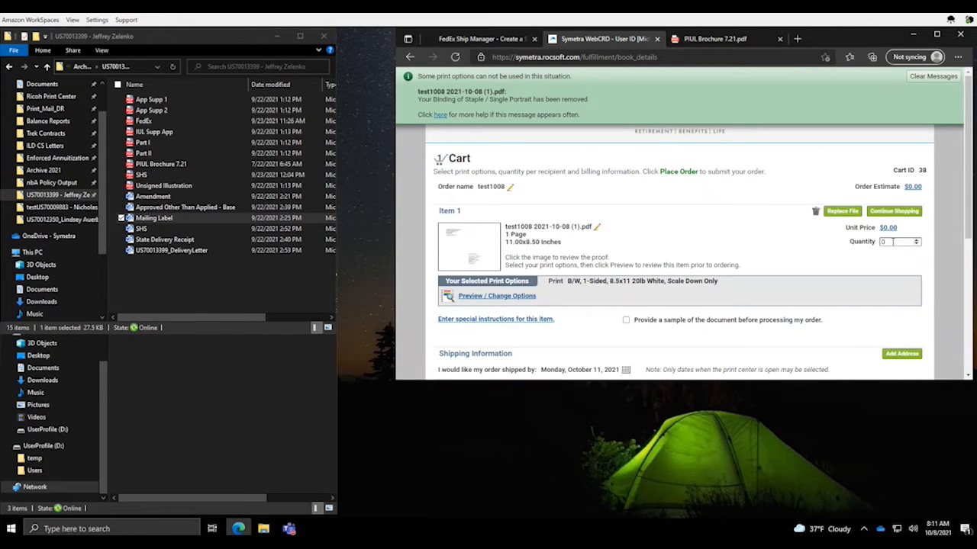
{"action": "left_click_drag", "start_coordinate": [893, 241], "coordinate": [870, 240]}
{"action": "scroll", "coordinate": [763, 229], "scroll_direction": "down", "scroll_amount": 1}
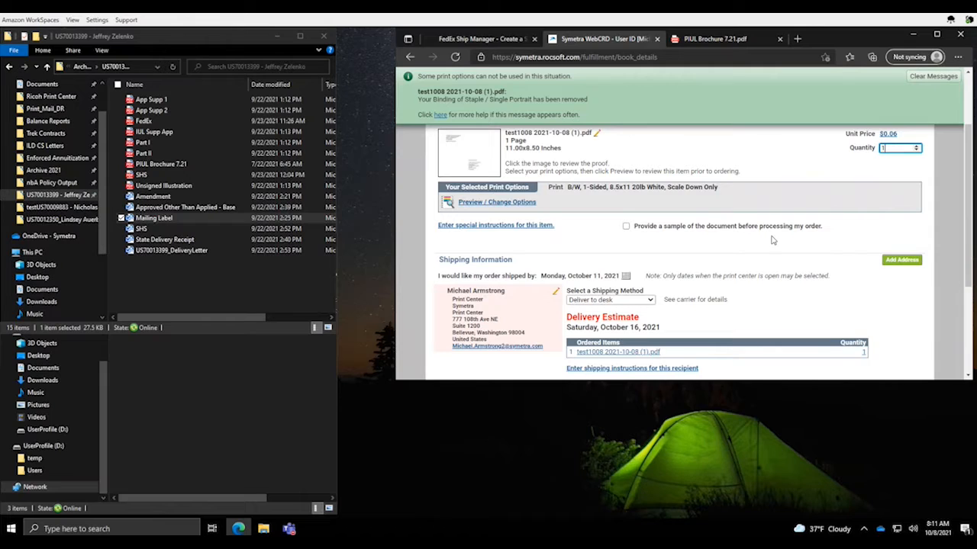
{"action": "scroll", "coordinate": [777, 239], "scroll_direction": "down", "scroll_amount": 2}
{"action": "scroll", "coordinate": [777, 238], "scroll_direction": "up", "scroll_amount": 2}
{"action": "scroll", "coordinate": [777, 239], "scroll_direction": "down", "scroll_amount": 2}
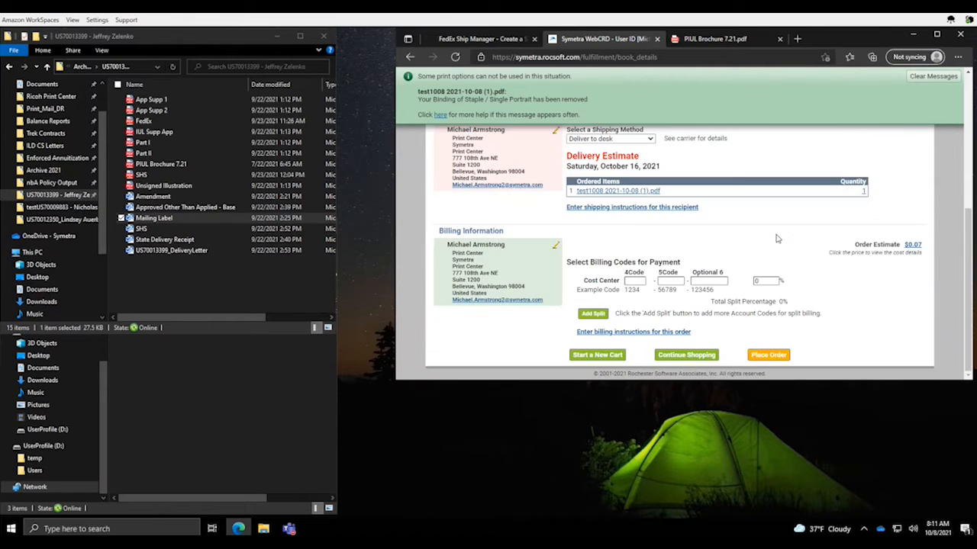
Enter billing cost-center codes 2091 and 83001 with a 100 percent split
{"action": "left_click", "coordinate": [636, 280]}
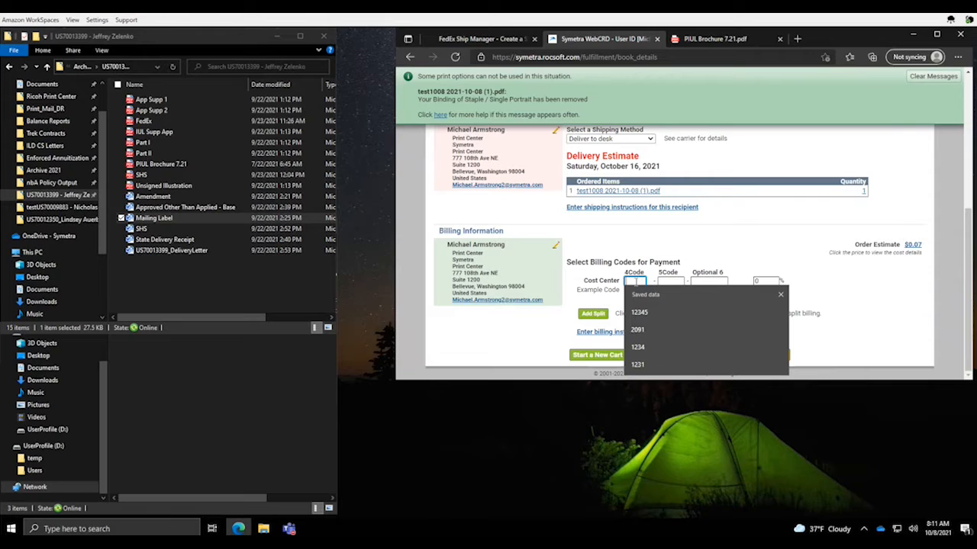
{"action": "type", "text": "20"}
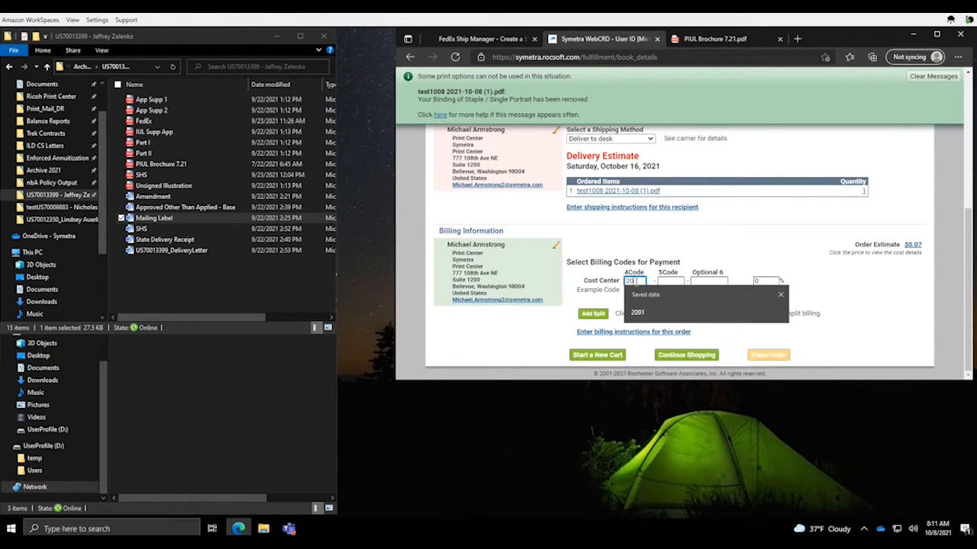
{"action": "type", "text": "91"}
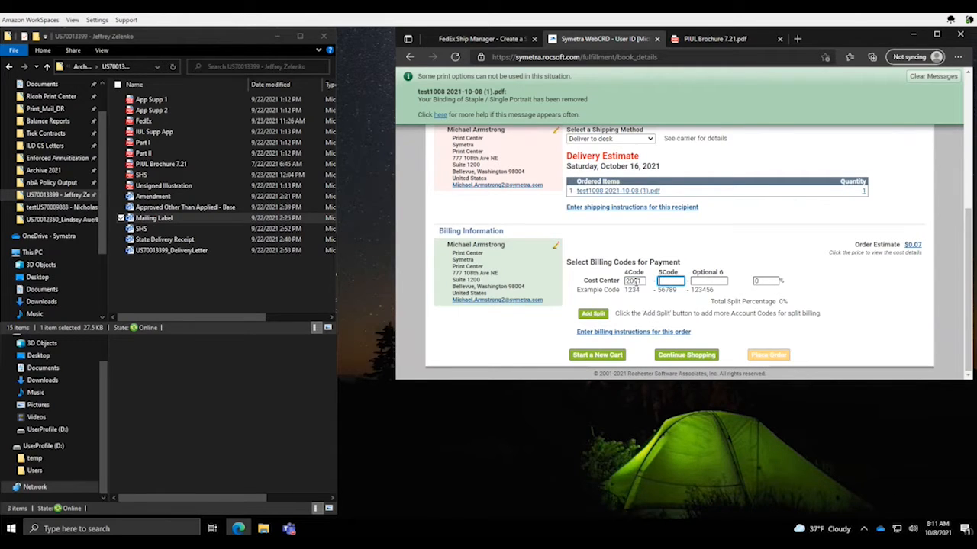
{"action": "type", "text": "83001"}
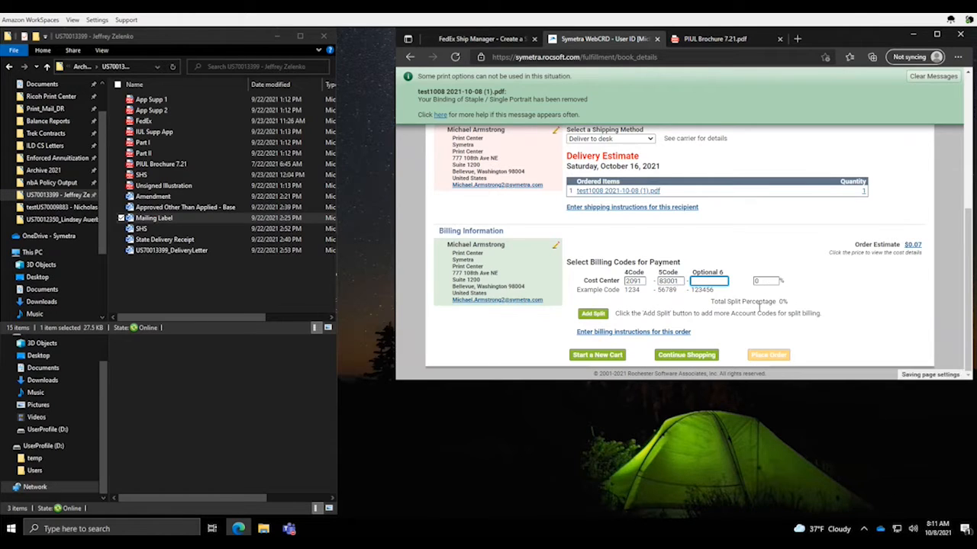
{"action": "key", "text": "Tab"}
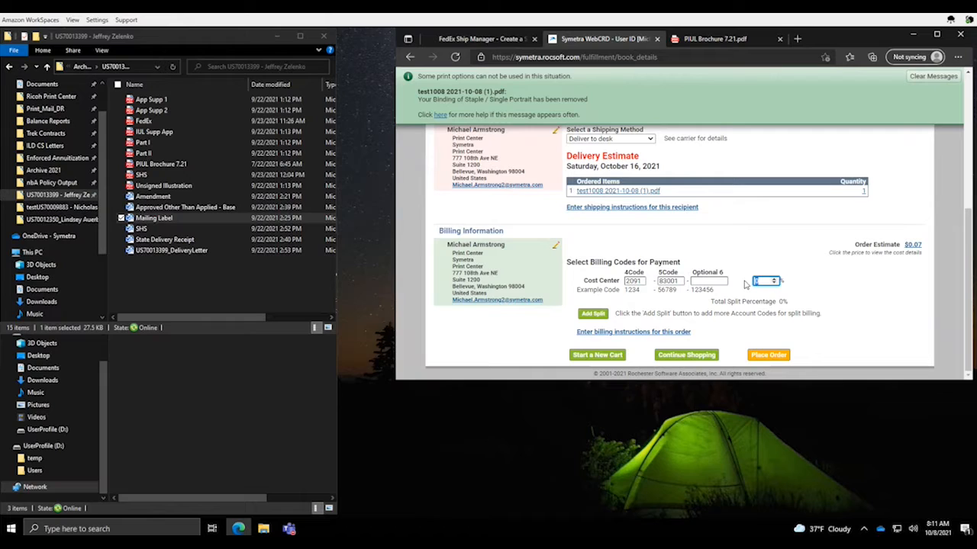
{"action": "type", "text": "100"}
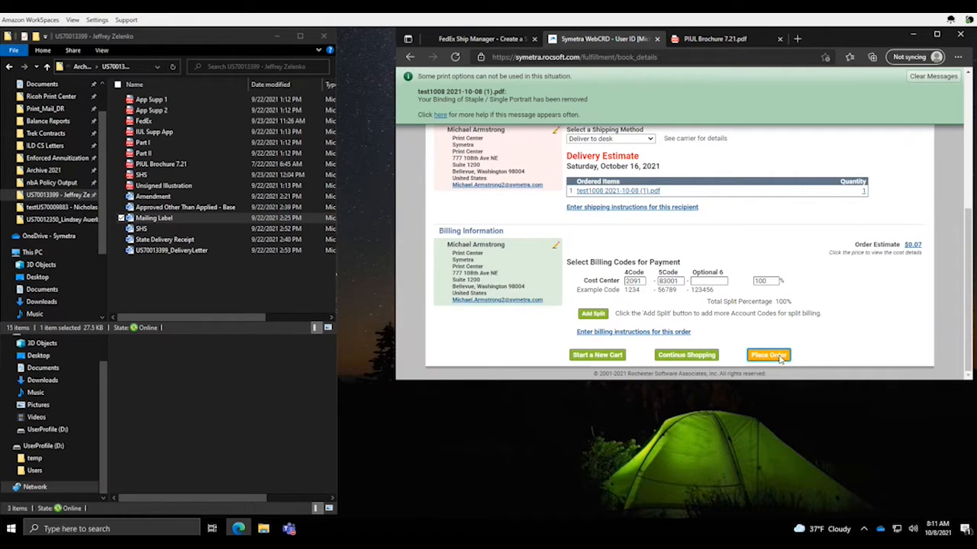
Place the $0.07 test1008 order, then switch to the Production role
{"action": "left_click", "coordinate": [778, 356]}
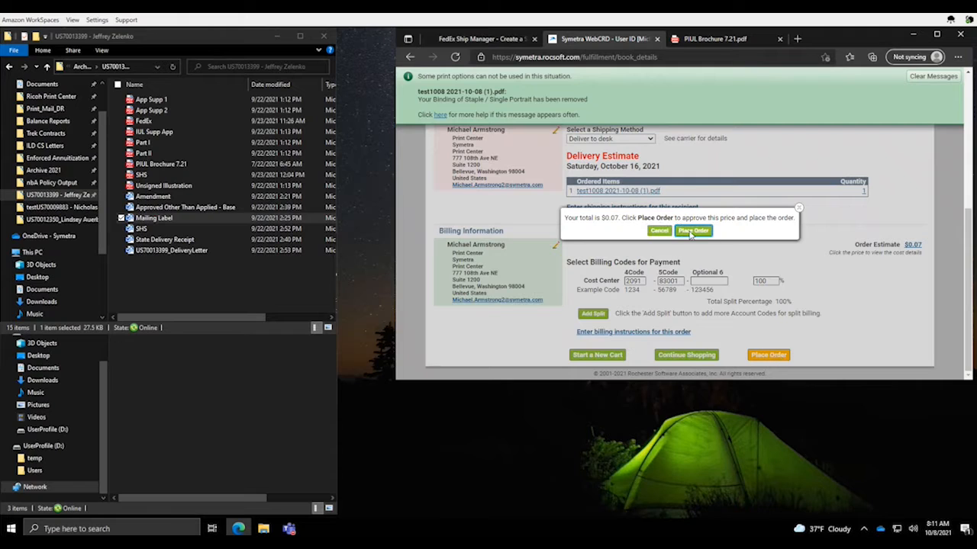
{"action": "left_click", "coordinate": [692, 231]}
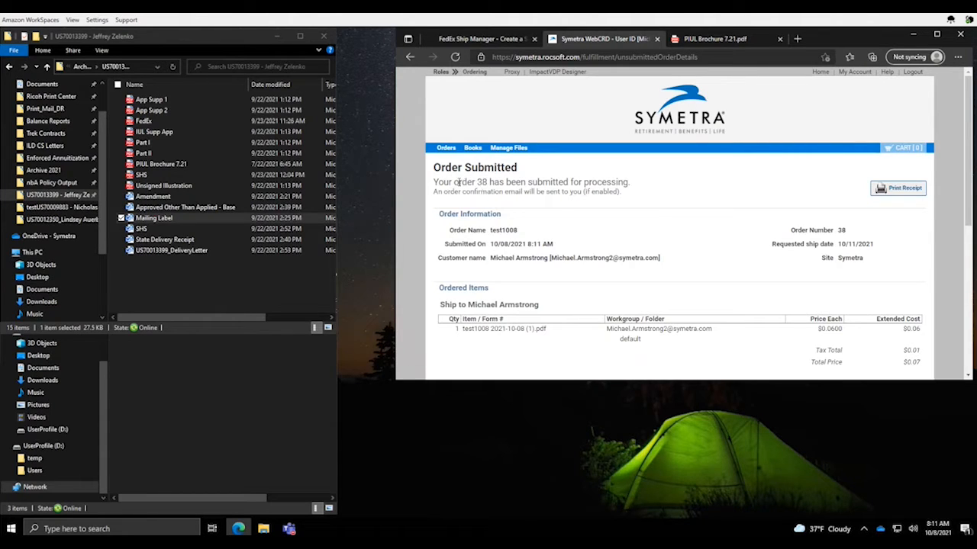
{"action": "left_click_drag", "start_coordinate": [457, 181], "coordinate": [489, 183]}
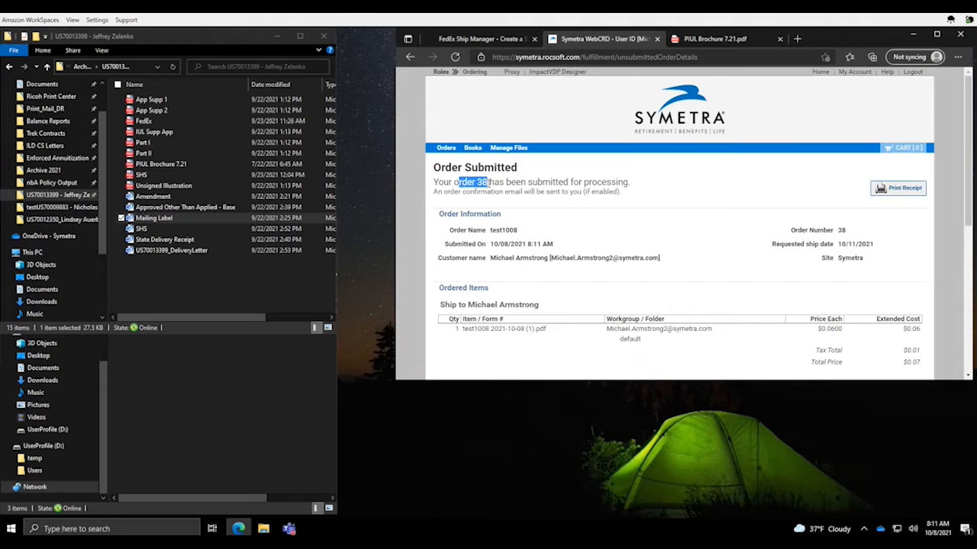
{"action": "left_click", "coordinate": [444, 74]}
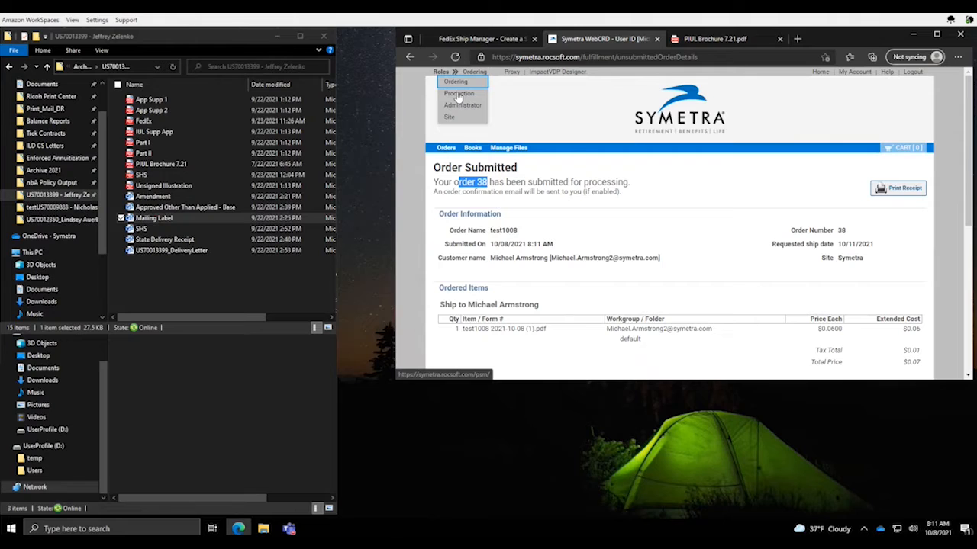
{"action": "left_click", "coordinate": [460, 94]}
Open the newest test1008 job's details and open its enhanced file in ReadyPrint
{"action": "left_click_drag", "start_coordinate": [970, 136], "coordinate": [963, 332]}
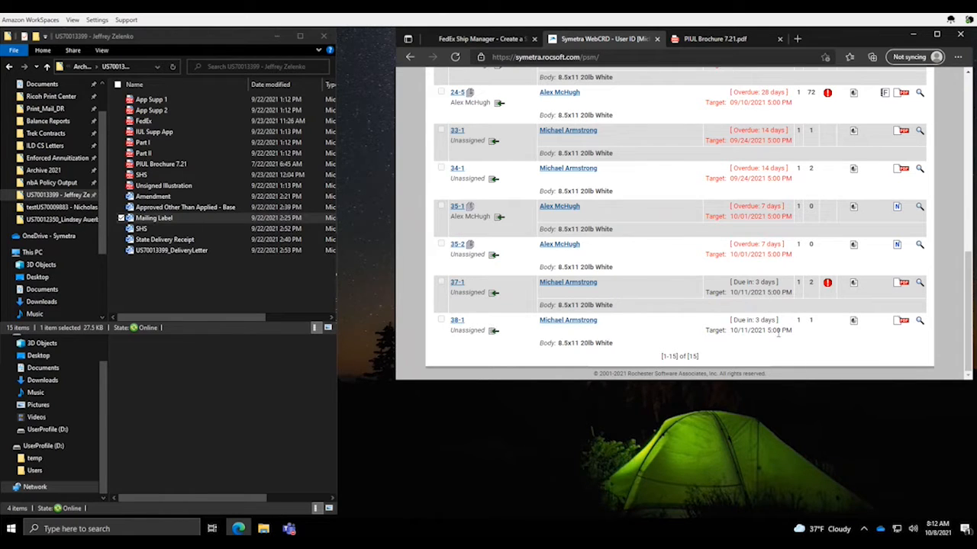
{"action": "left_click", "coordinate": [919, 321]}
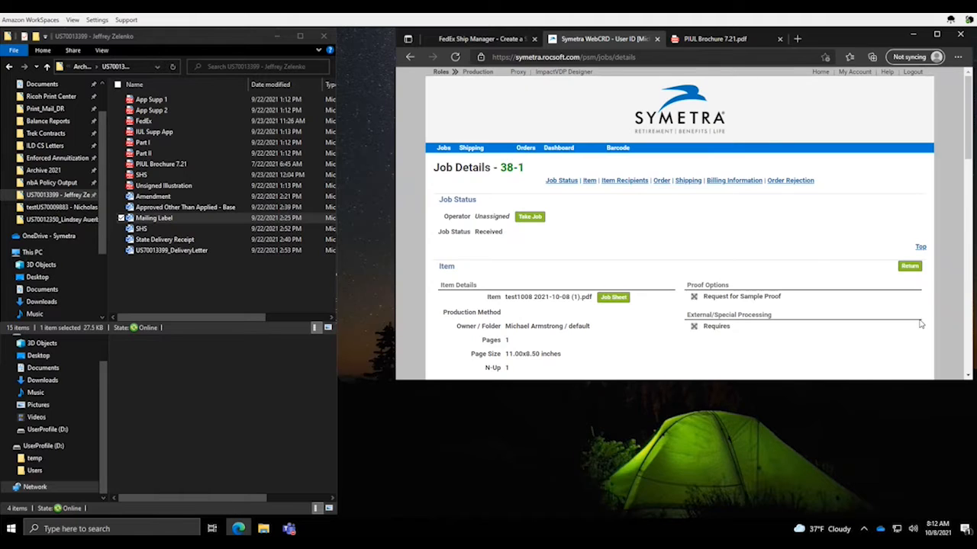
{"action": "scroll", "coordinate": [761, 246], "scroll_direction": "down", "scroll_amount": 2}
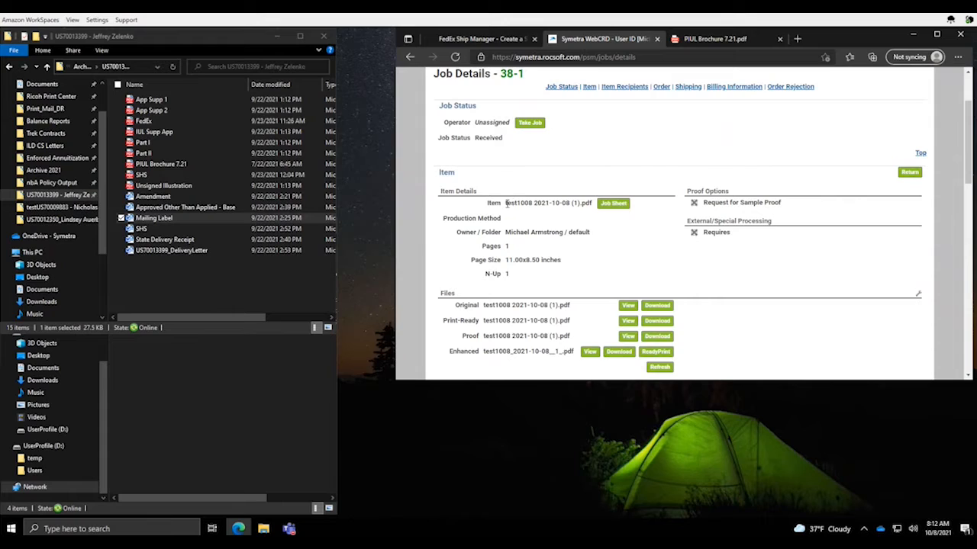
{"action": "left_click_drag", "start_coordinate": [505, 202], "coordinate": [532, 203]}
{"action": "left_click", "coordinate": [788, 327]}
{"action": "scroll", "coordinate": [782, 317], "scroll_direction": "down", "scroll_amount": 1}
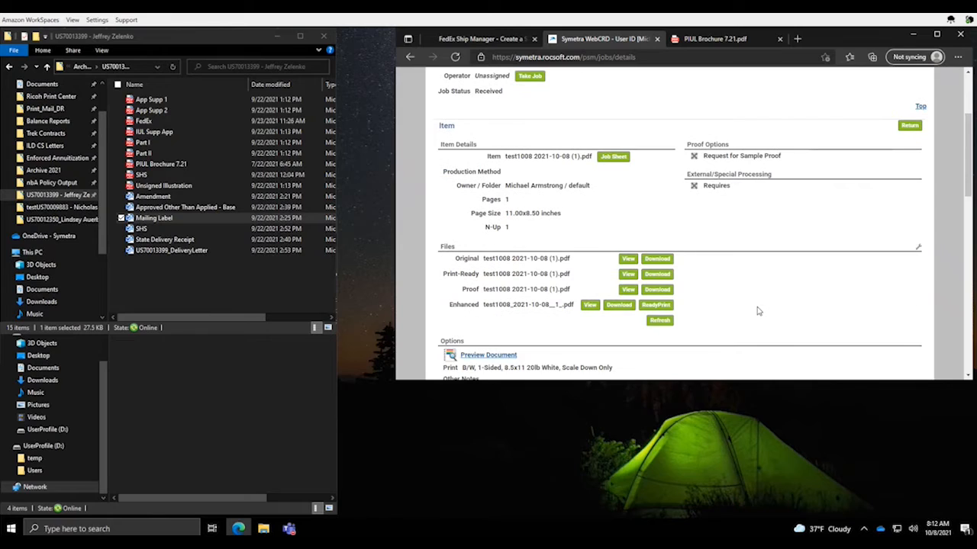
{"action": "left_click", "coordinate": [654, 307]}
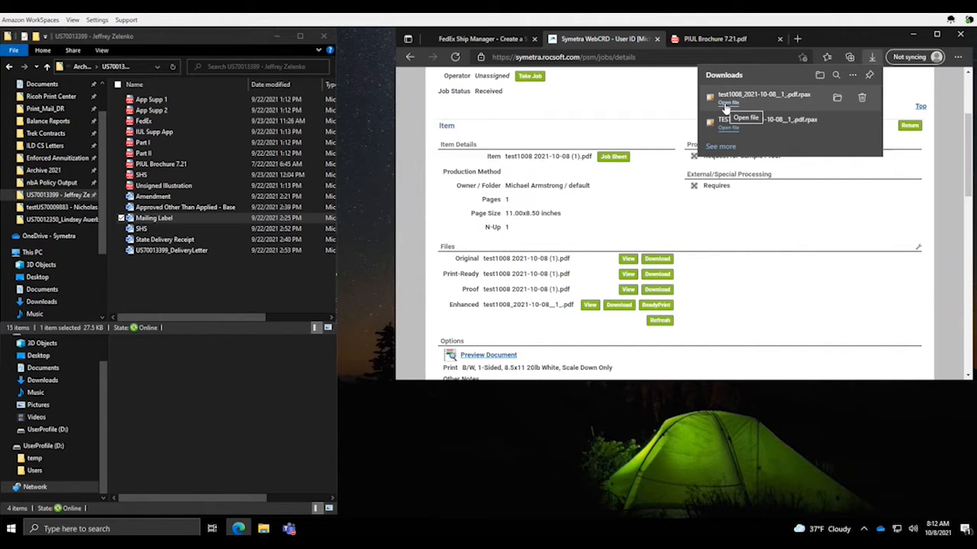
{"action": "left_click", "coordinate": [725, 106]}
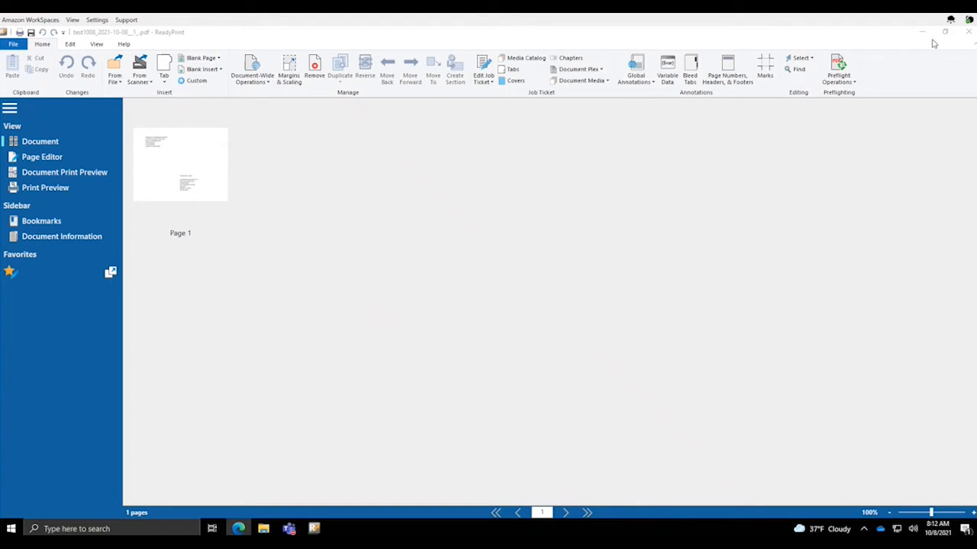
Restore the ReadyPrint window from full screen, shift it right and enlarge it
{"action": "left_click", "coordinate": [946, 33]}
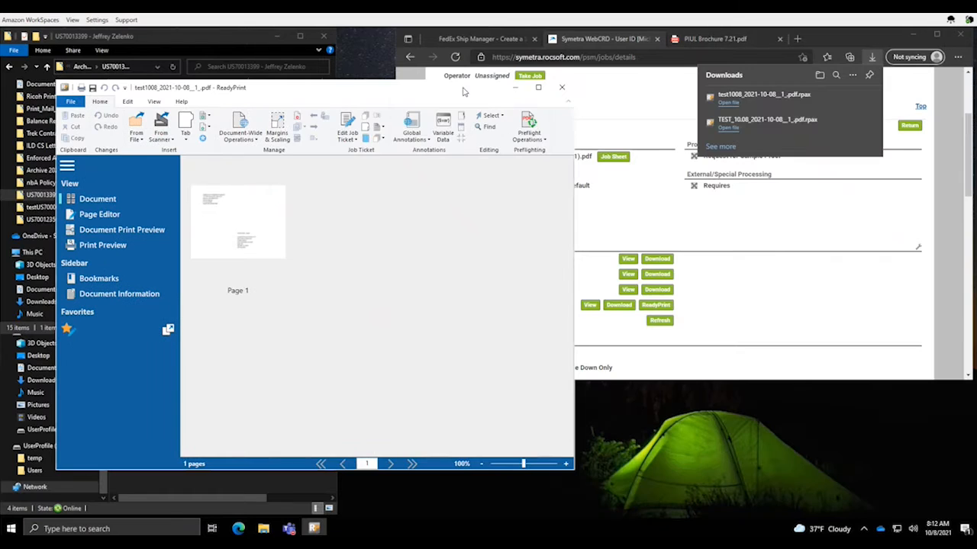
{"action": "left_click_drag", "start_coordinate": [427, 86], "coordinate": [718, 37]}
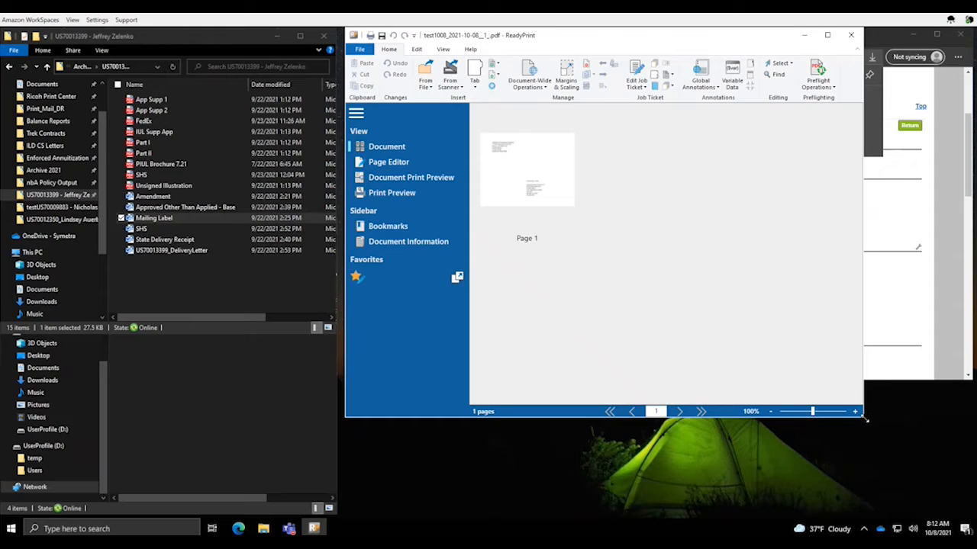
{"action": "left_click_drag", "start_coordinate": [865, 418], "coordinate": [967, 518]}
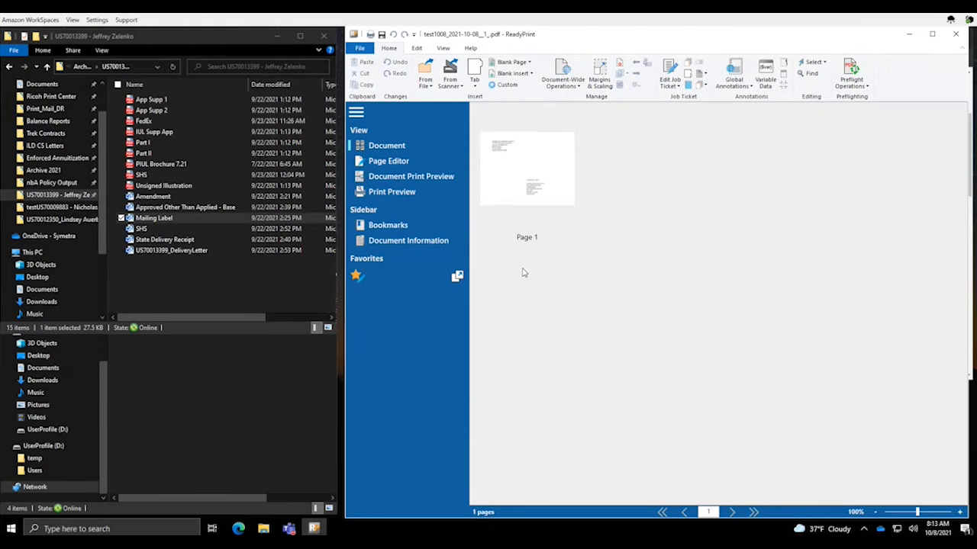
Show test1008's Document Information with the Plex column: 8.5 x 11, 20 LB WHITE, 1 Sided
{"action": "left_click", "coordinate": [394, 243]}
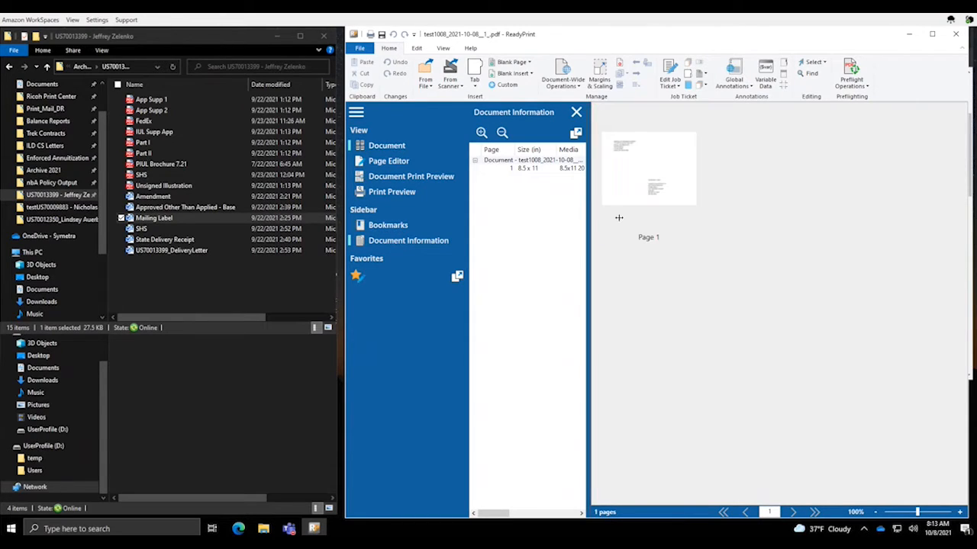
{"action": "left_click_drag", "start_coordinate": [619, 217], "coordinate": [649, 221]}
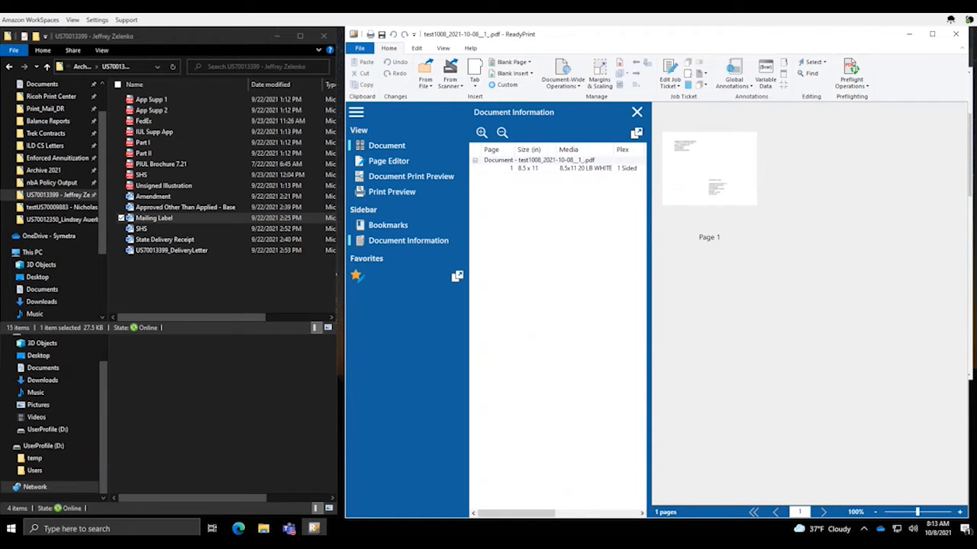
{"action": "double_click", "coordinate": [617, 38]}
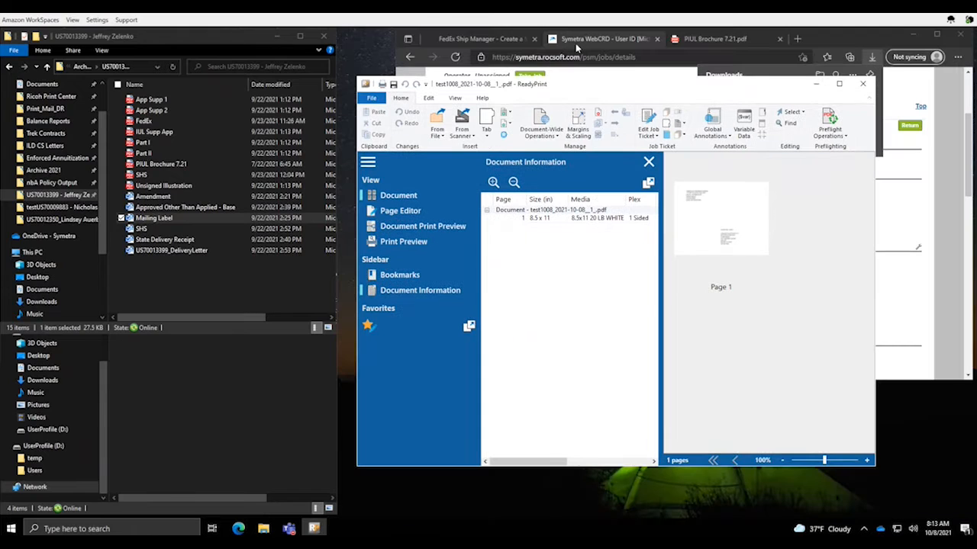
Open the Mailing Label document in Word from its folder
{"action": "left_click", "coordinate": [490, 43]}
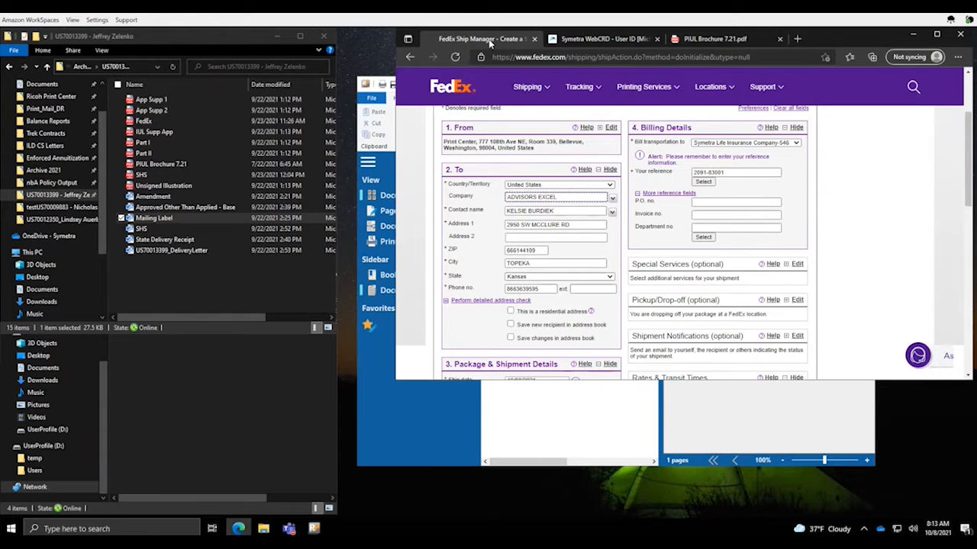
{"action": "left_click", "coordinate": [152, 219]}
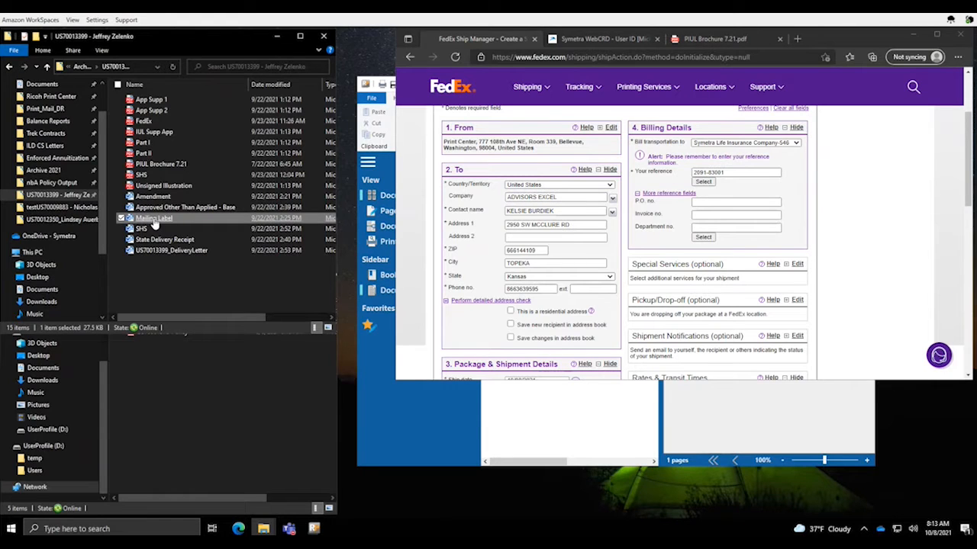
{"action": "double_click", "coordinate": [154, 220]}
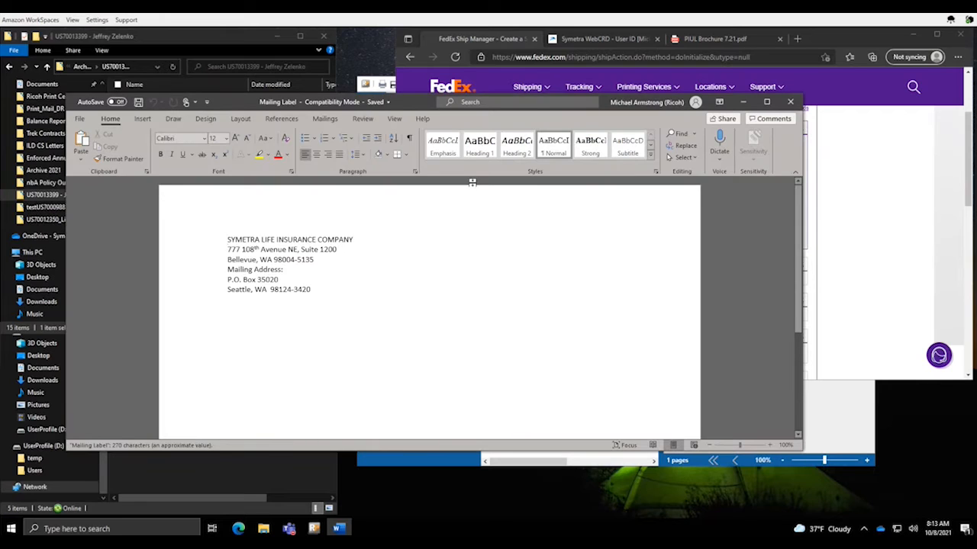
Scroll to the FEDEX recipient address and set Word beside the FedEx shipment form
{"action": "scroll", "coordinate": [594, 311], "scroll_direction": "down", "scroll_amount": 10}
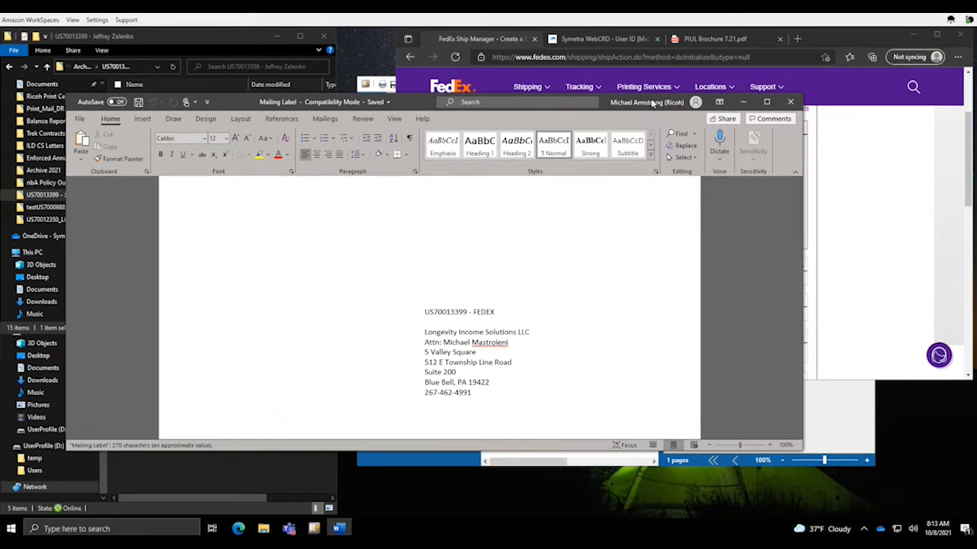
{"action": "left_click_drag", "start_coordinate": [616, 101], "coordinate": [286, 41]}
{"action": "left_click", "coordinate": [610, 244]}
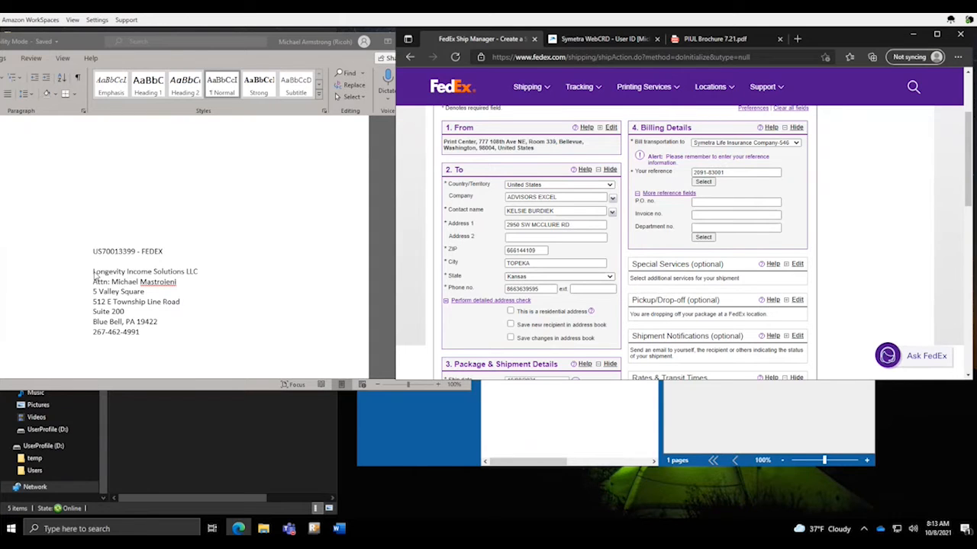
Enter weight 1 lb and declared value 1 USD on the FedEx shipment form
{"action": "left_click", "coordinate": [152, 279]}
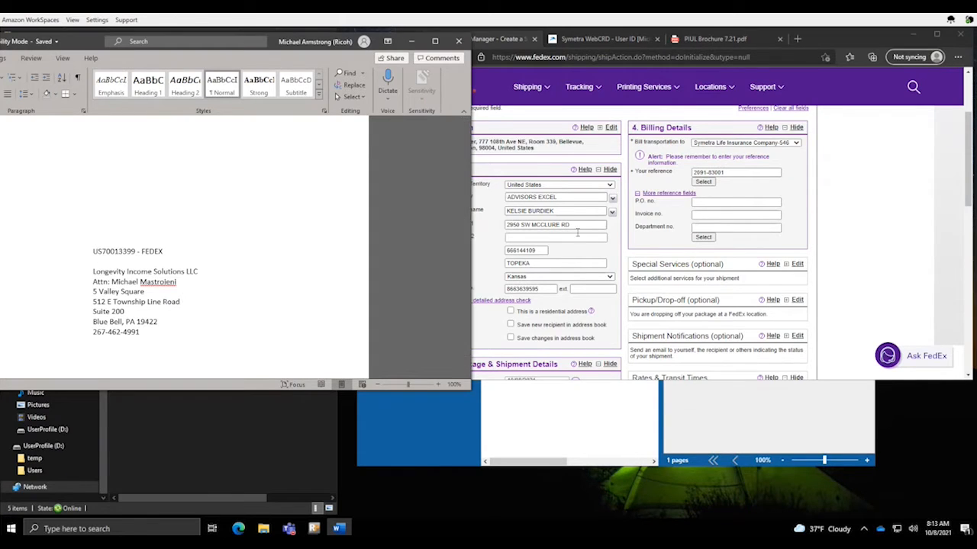
{"action": "left_click", "coordinate": [585, 228]}
{"action": "left_click", "coordinate": [574, 197]}
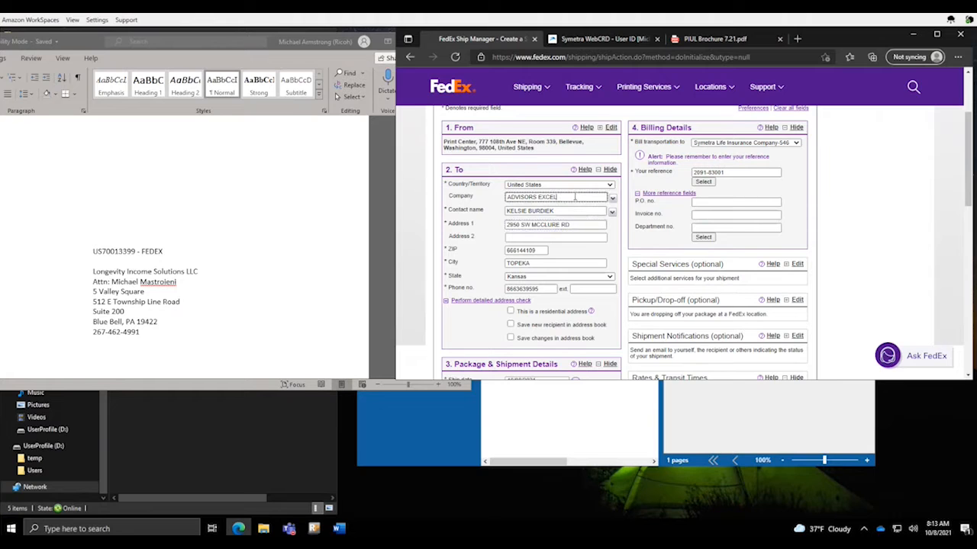
{"action": "scroll", "coordinate": [574, 206], "scroll_direction": "down", "scroll_amount": 2}
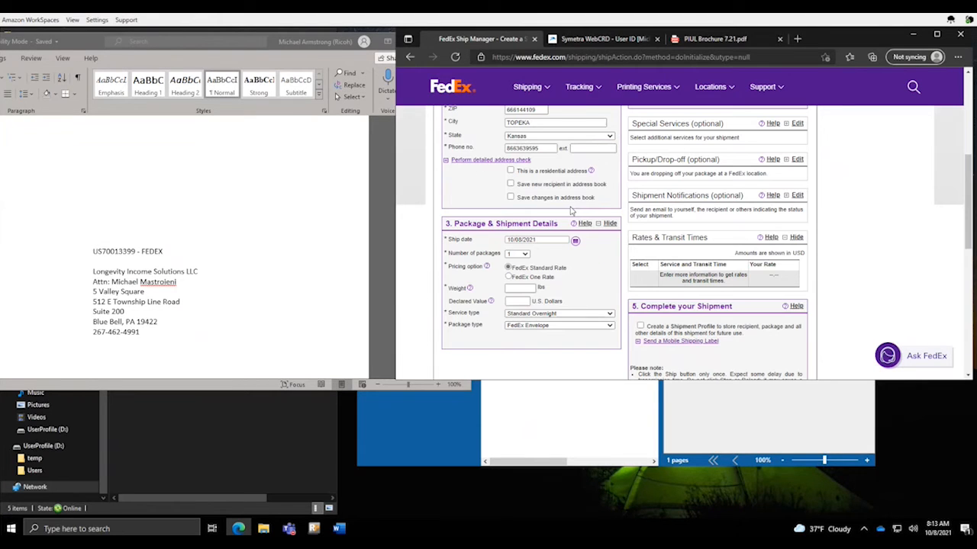
{"action": "left_click", "coordinate": [517, 287]}
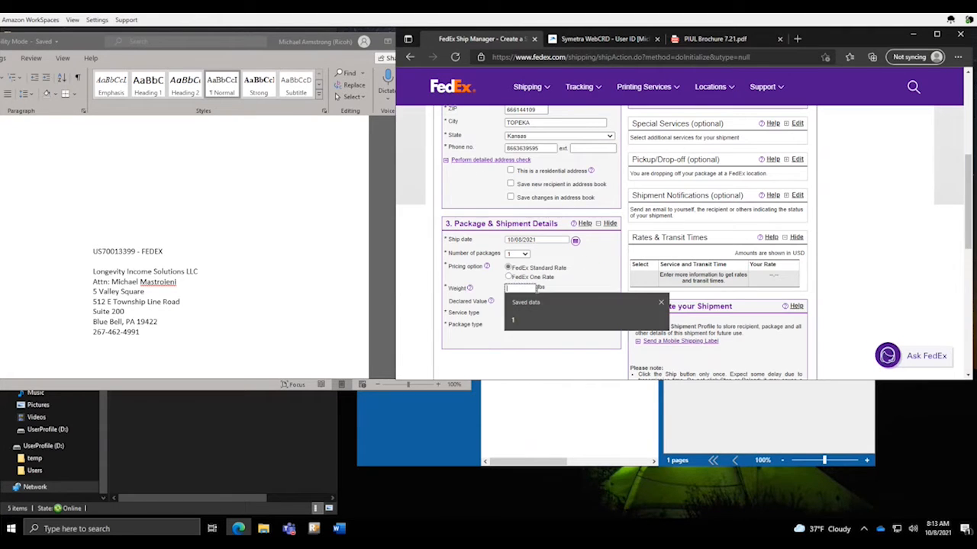
{"action": "type", "text": "1"}
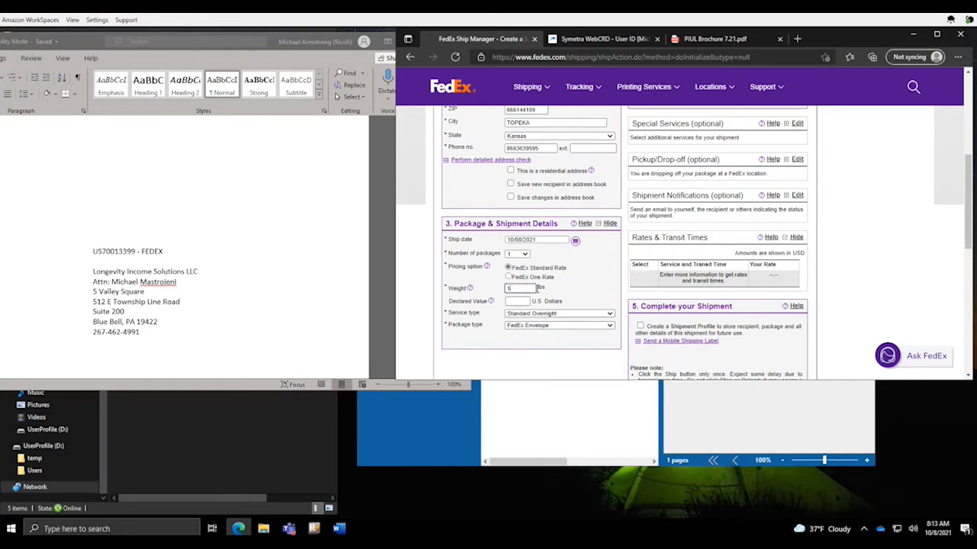
{"action": "key", "text": "Tab"}
{"action": "type", "text": "1"}
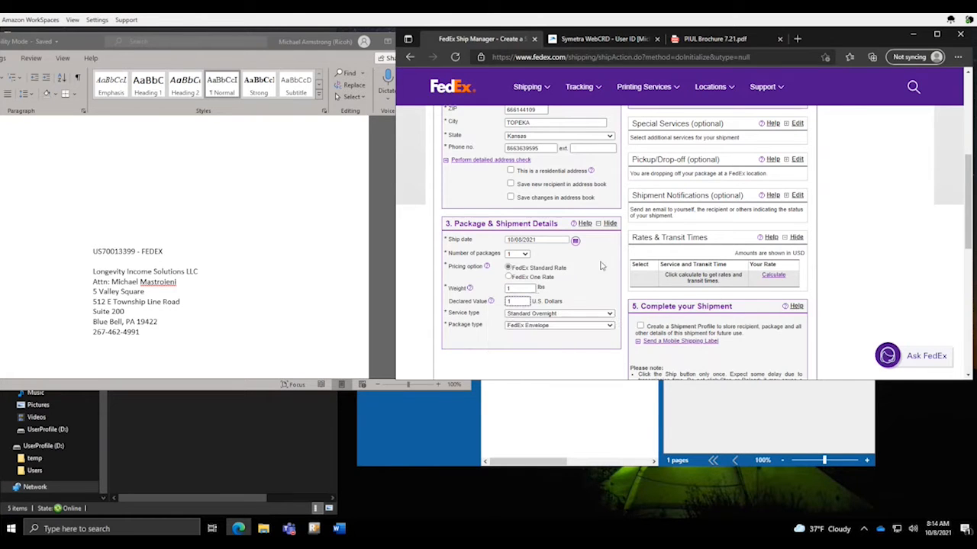
Submit the overnight envelope shipment and confirm it to generate the shipping label
{"action": "scroll", "coordinate": [881, 243], "scroll_direction": "up", "scroll_amount": 2}
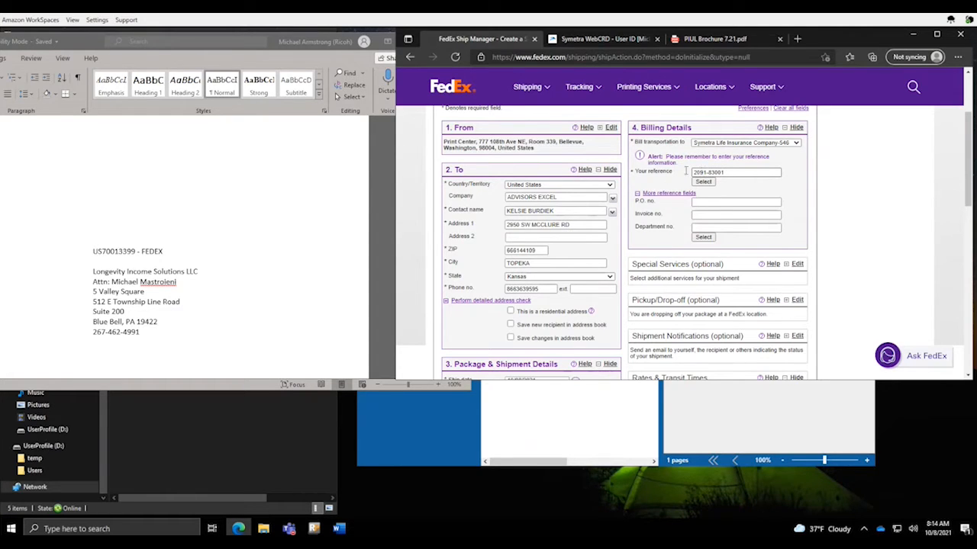
{"action": "scroll", "coordinate": [839, 245], "scroll_direction": "down", "scroll_amount": 3}
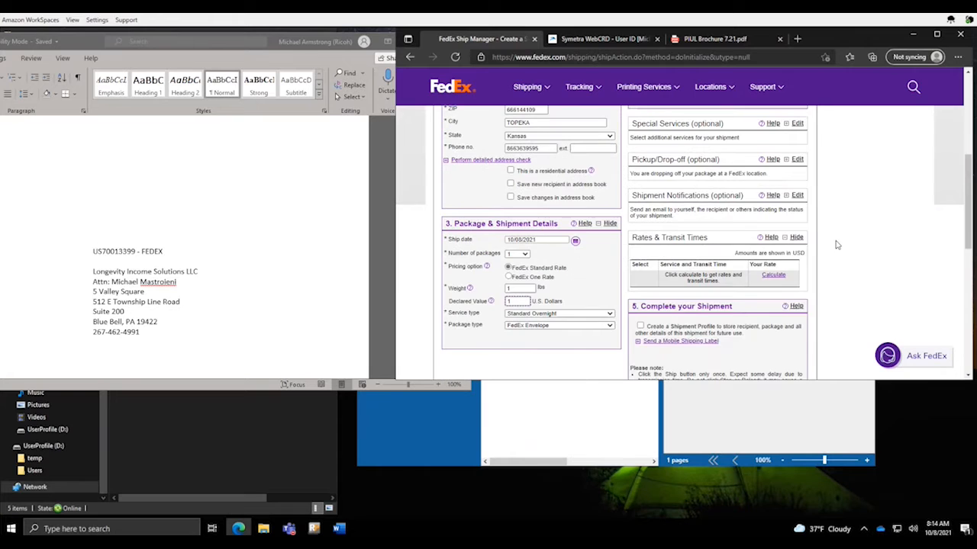
{"action": "scroll", "coordinate": [837, 245], "scroll_direction": "down", "scroll_amount": 4}
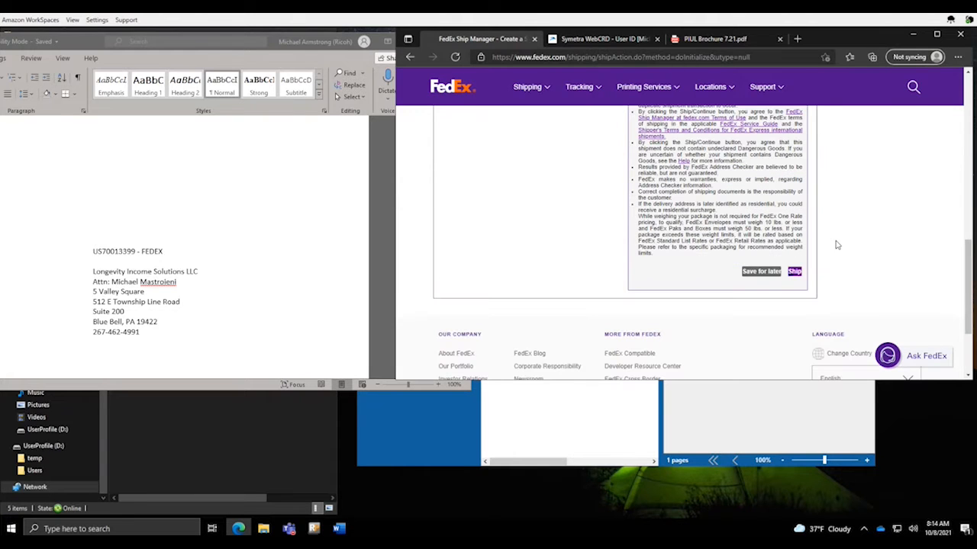
{"action": "left_click", "coordinate": [794, 273]}
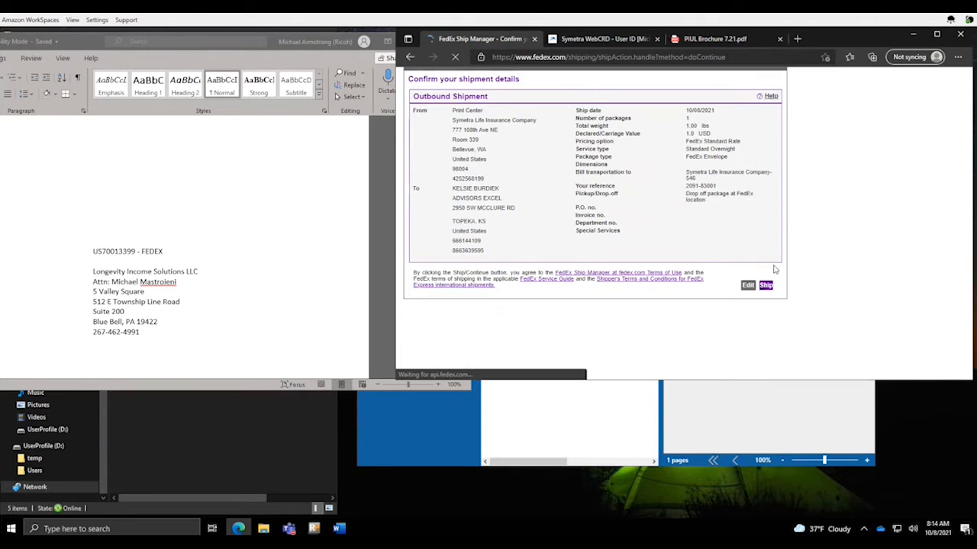
{"action": "left_click", "coordinate": [769, 289]}
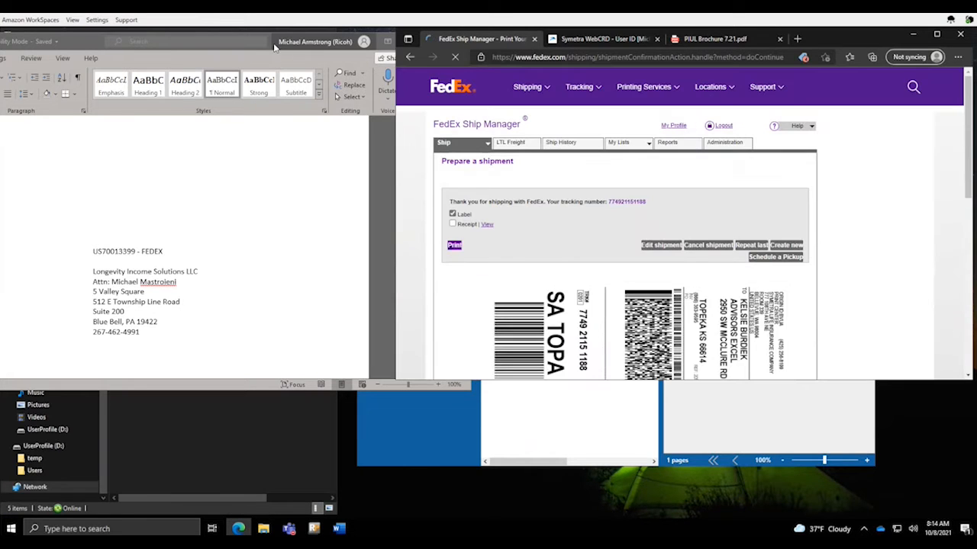
Close the Mailing Label document and print the FedEx label to Microsoft Print to PDF
{"action": "left_click_drag", "start_coordinate": [274, 47], "coordinate": [289, 100]}
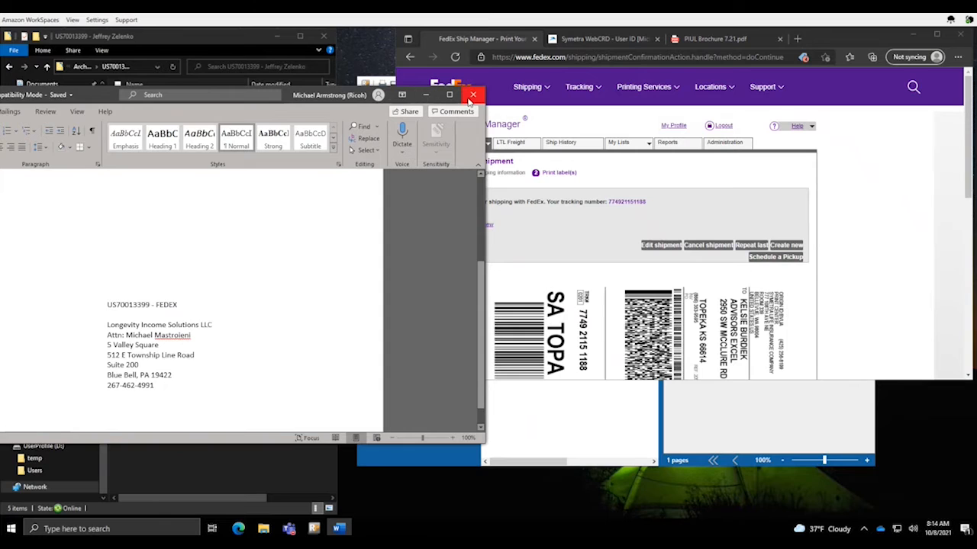
{"action": "left_click", "coordinate": [473, 96]}
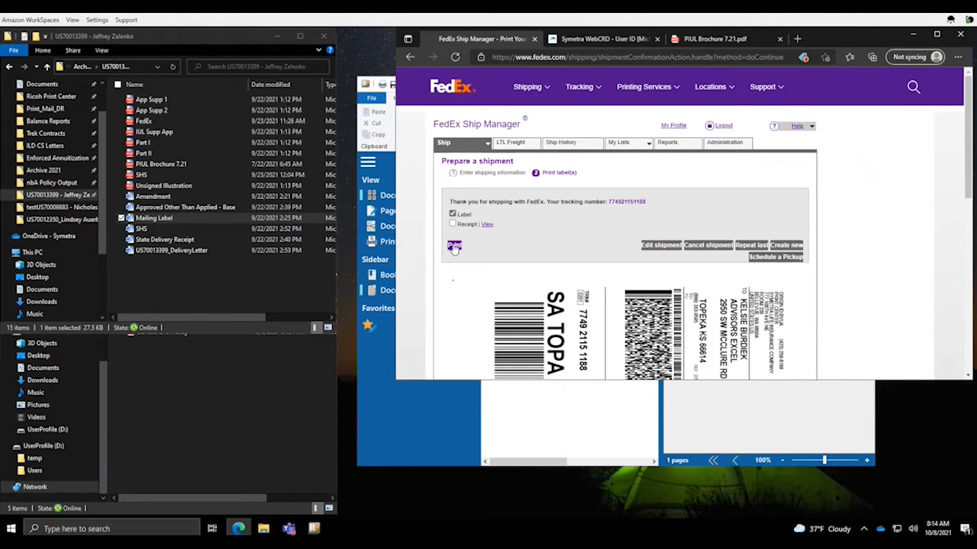
{"action": "left_click", "coordinate": [454, 248]}
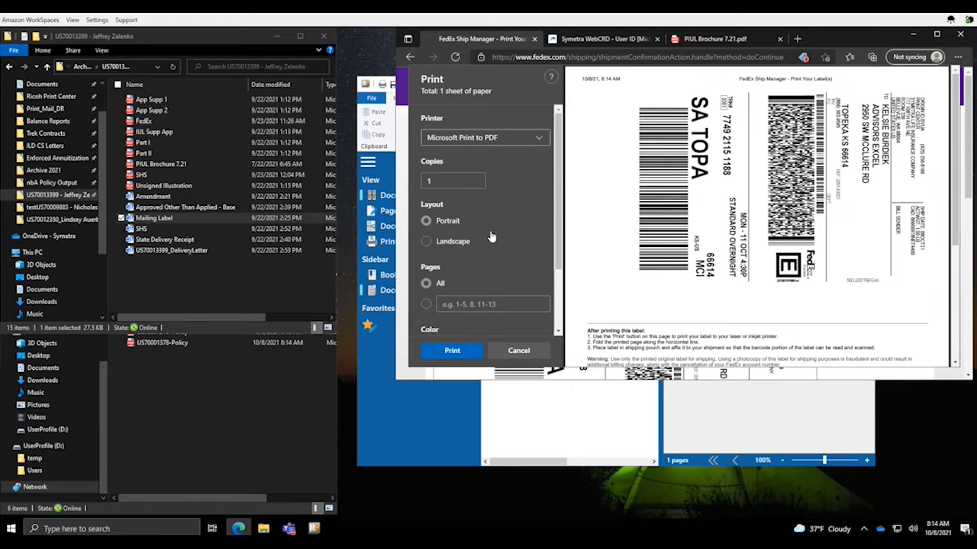
{"action": "left_click", "coordinate": [451, 351]}
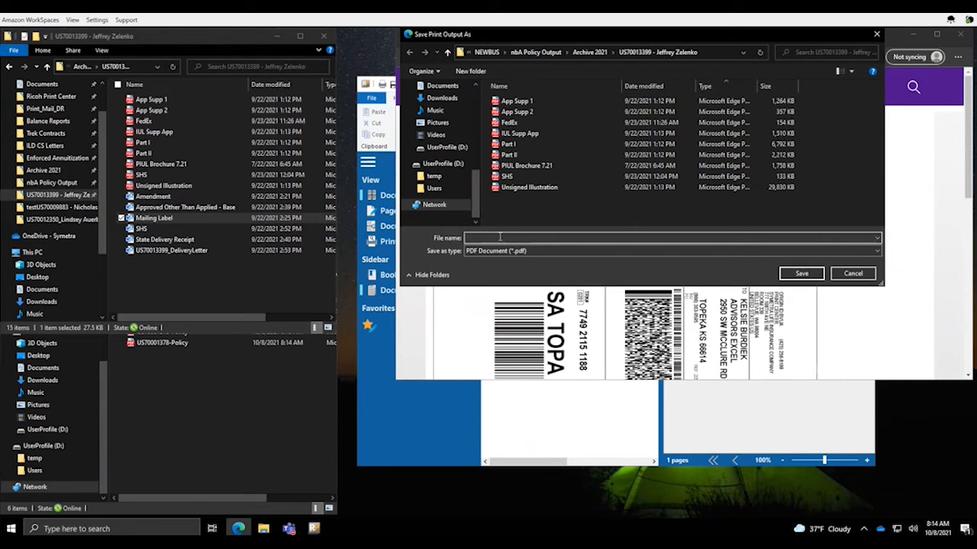
{"action": "type", "text": "us"}
{"action": "key", "text": "Down"}
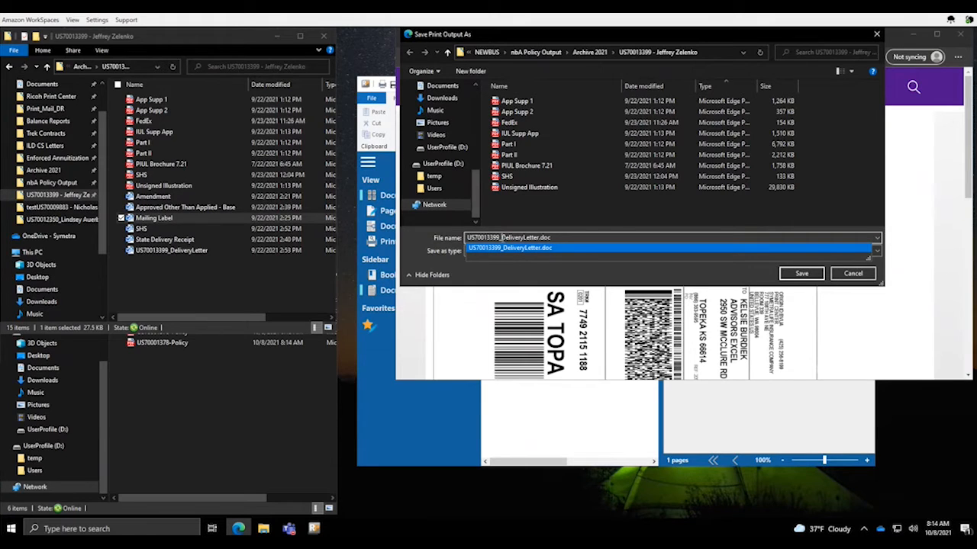
{"action": "left_click_drag", "start_coordinate": [508, 238], "coordinate": [556, 239]}
{"action": "type", "text": "fedex"}
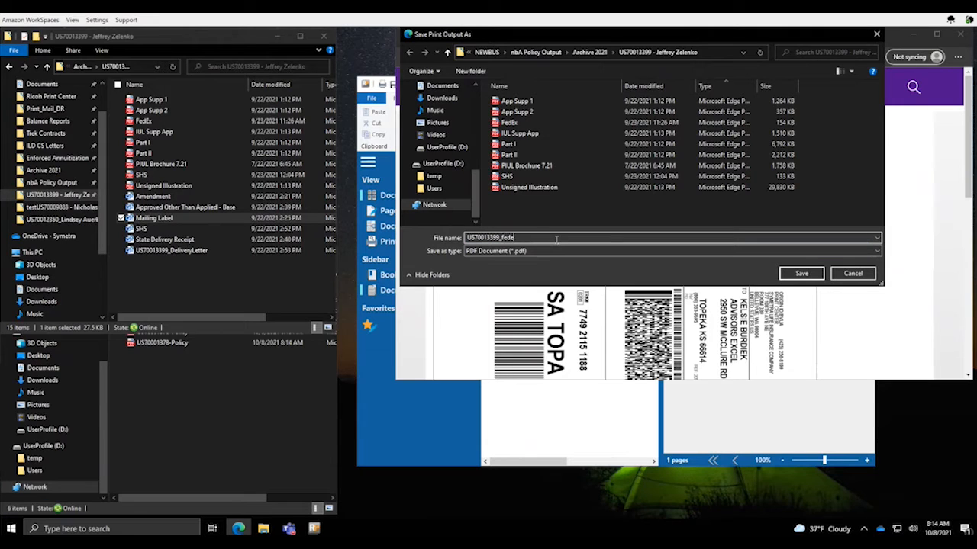
{"action": "left_click", "coordinate": [801, 273]}
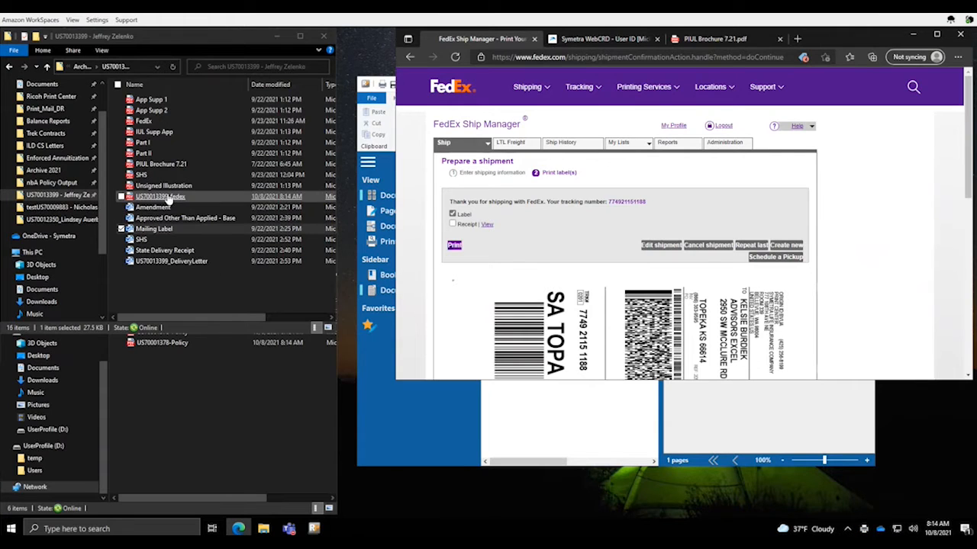
{"action": "left_click", "coordinate": [185, 300]}
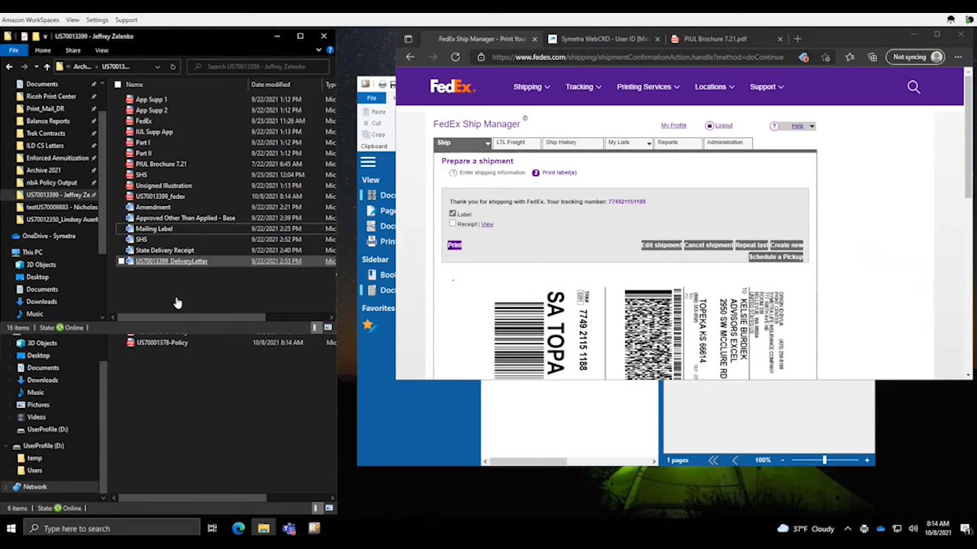
{"action": "left_click", "coordinate": [167, 402]}
{"action": "mouse_move", "coordinate": [205, 235]}
{"action": "left_mouse_down"}
{"action": "mouse_move", "coordinate": [205, 226]}
{"action": "mouse_move", "coordinate": [207, 245]}
{"action": "left_mouse_up"}
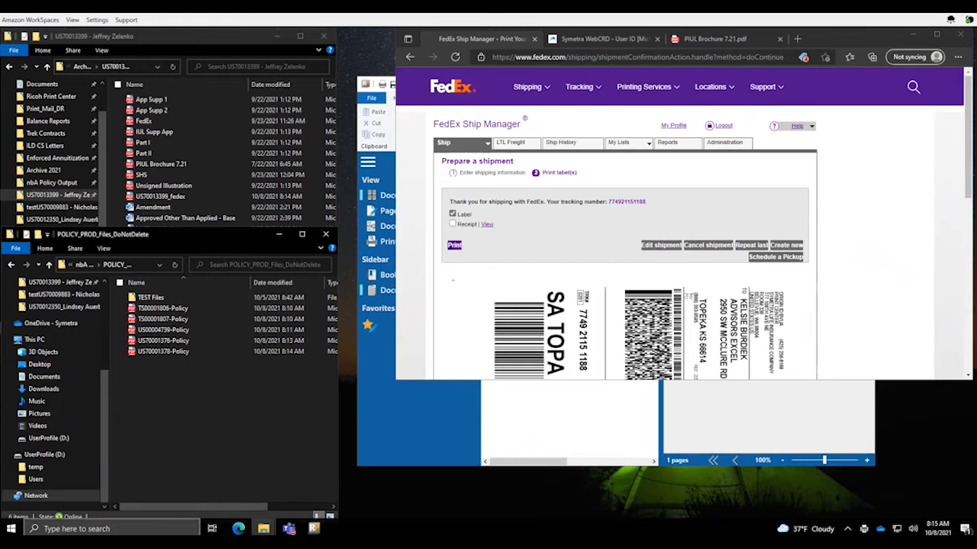
{"action": "key", "text": "alt+Tab"}
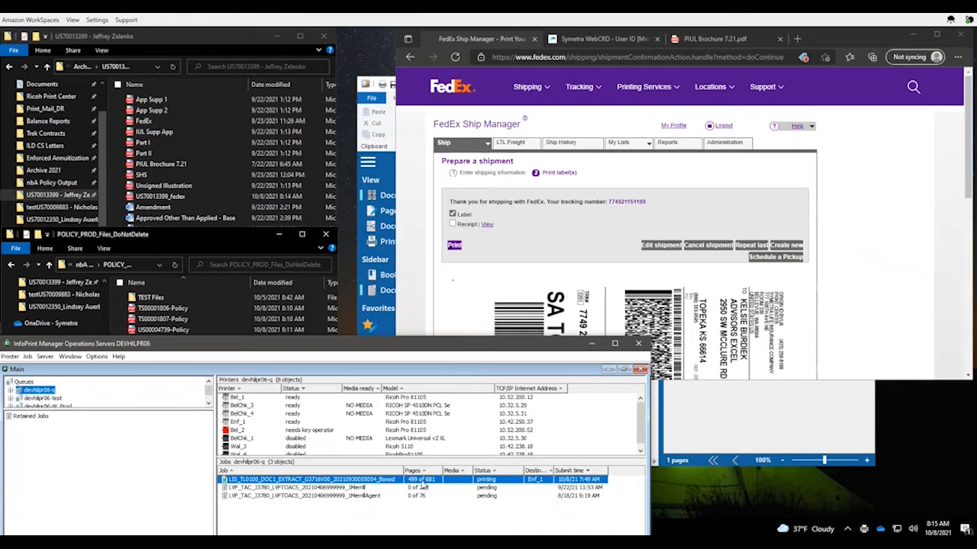
{"action": "left_click", "coordinate": [228, 246]}
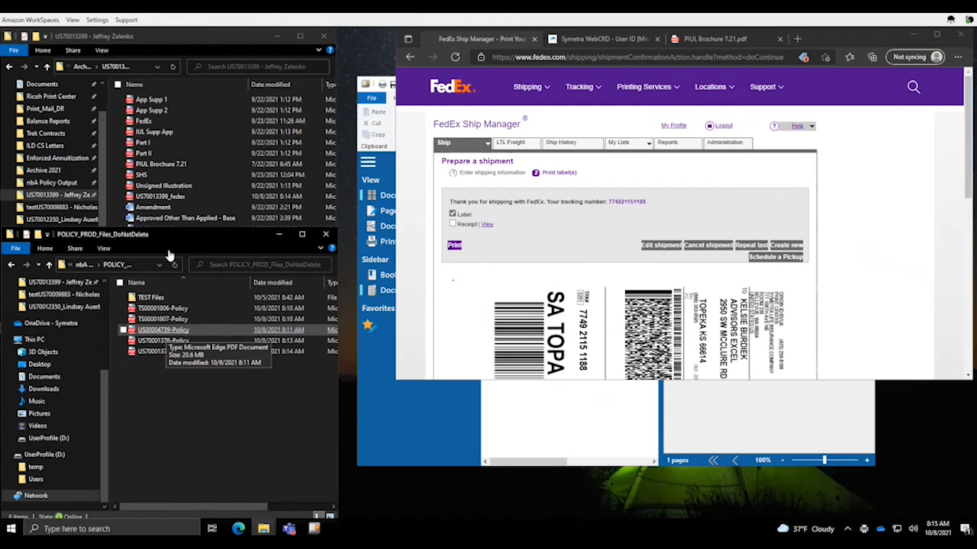
{"action": "left_click_drag", "start_coordinate": [174, 237], "coordinate": [436, 259]}
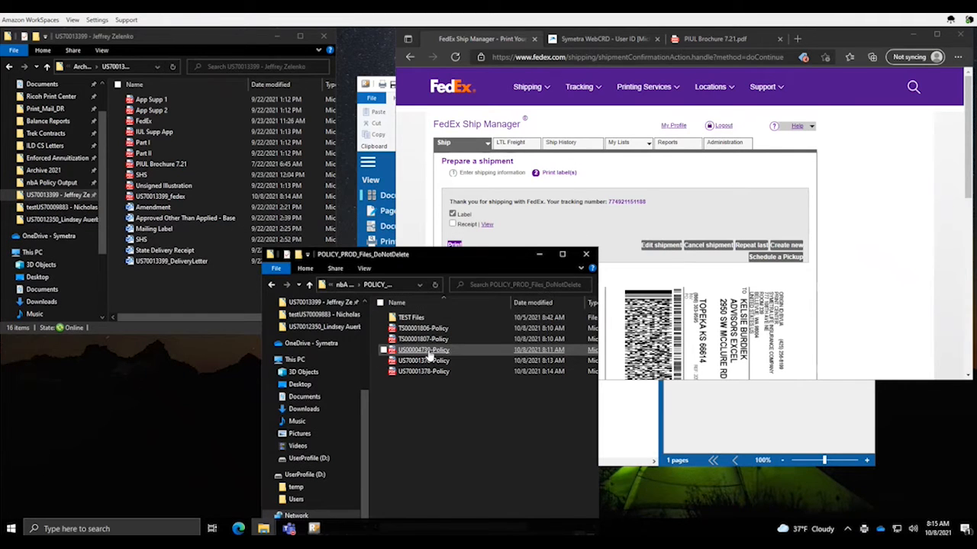
{"action": "left_click_drag", "start_coordinate": [429, 354], "coordinate": [187, 284]}
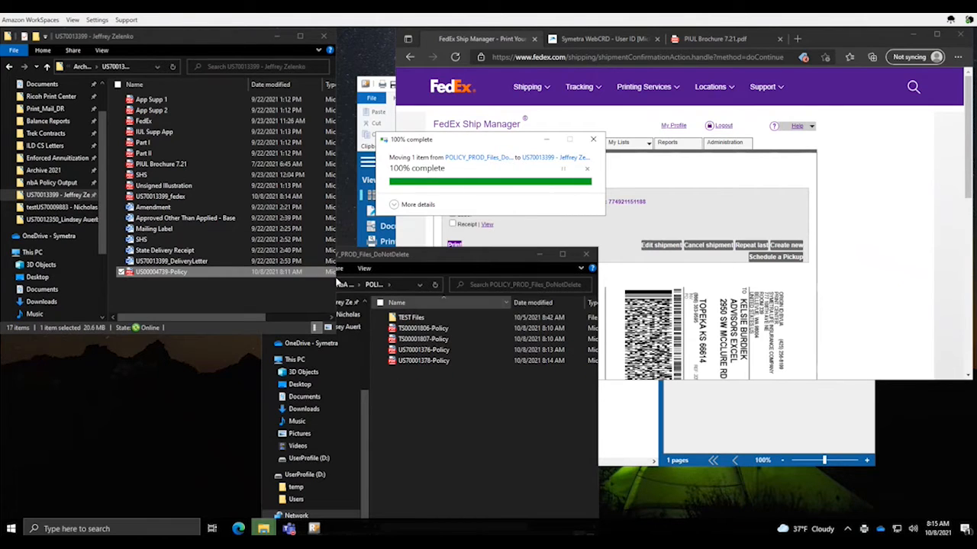
Deselect the moved policy file and bring the ReadyPrint test1008 job forward
{"action": "left_click", "coordinate": [186, 293]}
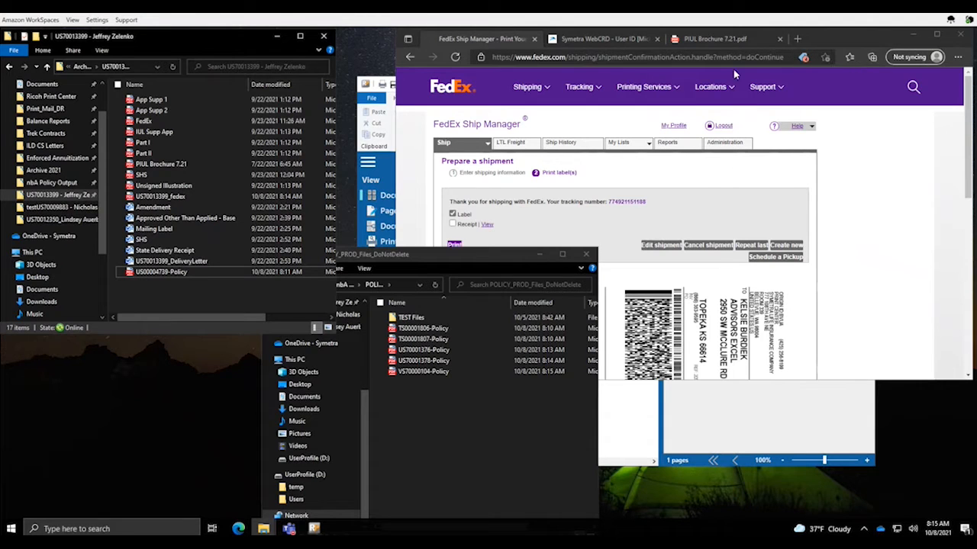
{"action": "left_click", "coordinate": [355, 131]}
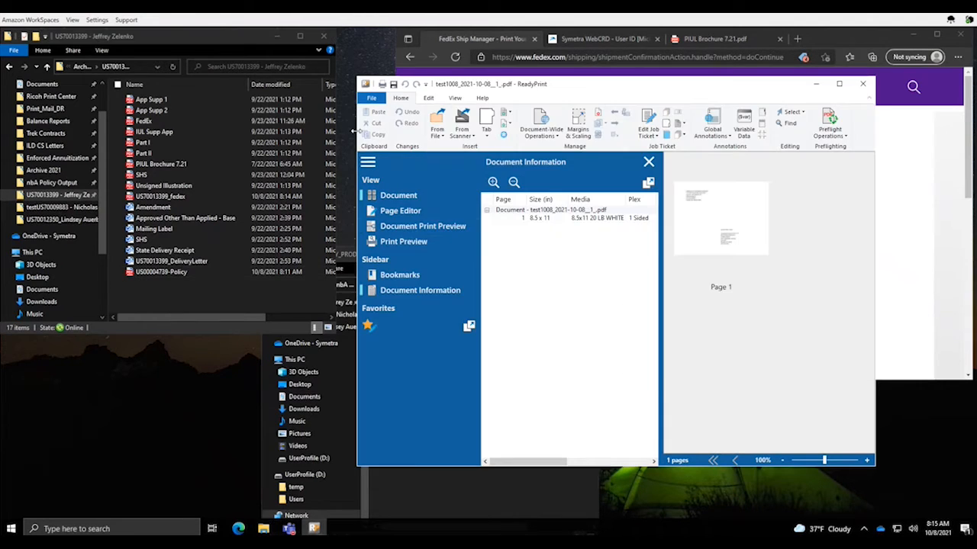
Minimize the POLICY_PROD folder window and make the ReadyPrint window taller and wider
{"action": "left_click", "coordinate": [473, 496]}
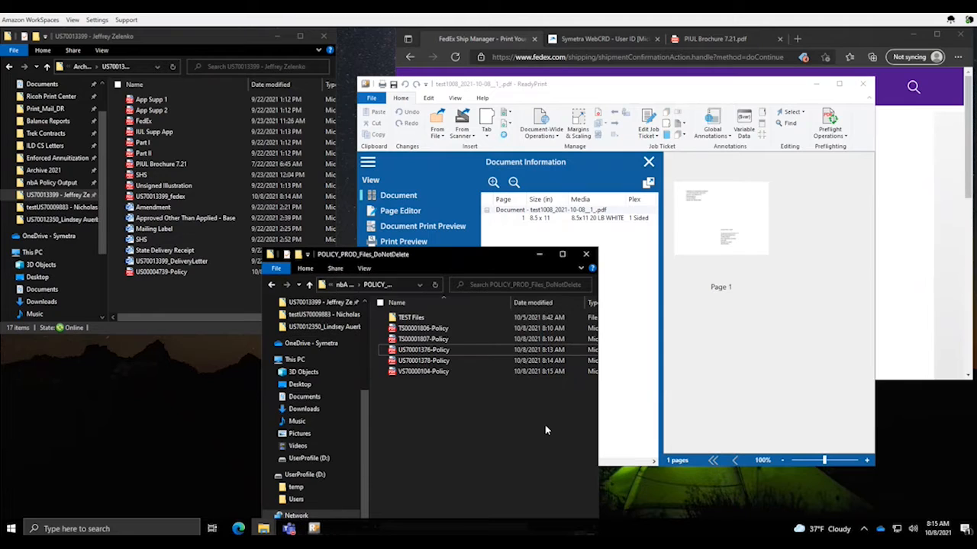
{"action": "left_click", "coordinate": [540, 255]}
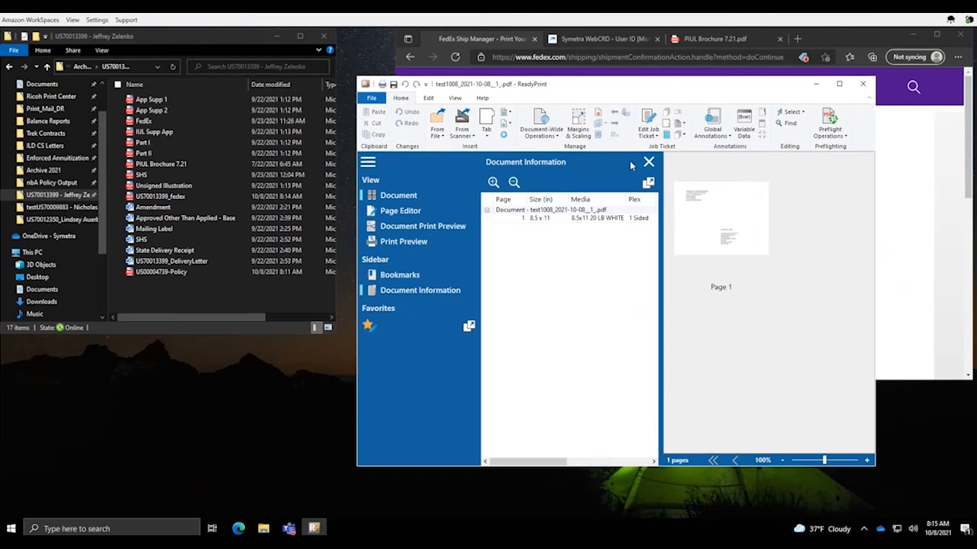
{"action": "left_click_drag", "start_coordinate": [661, 78], "coordinate": [578, 29]}
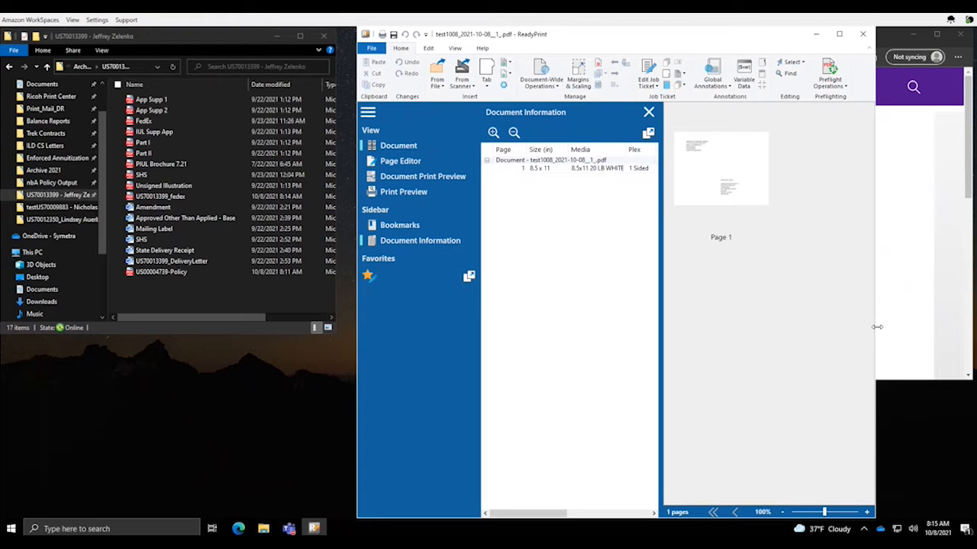
{"action": "left_click_drag", "start_coordinate": [876, 326], "coordinate": [965, 326]}
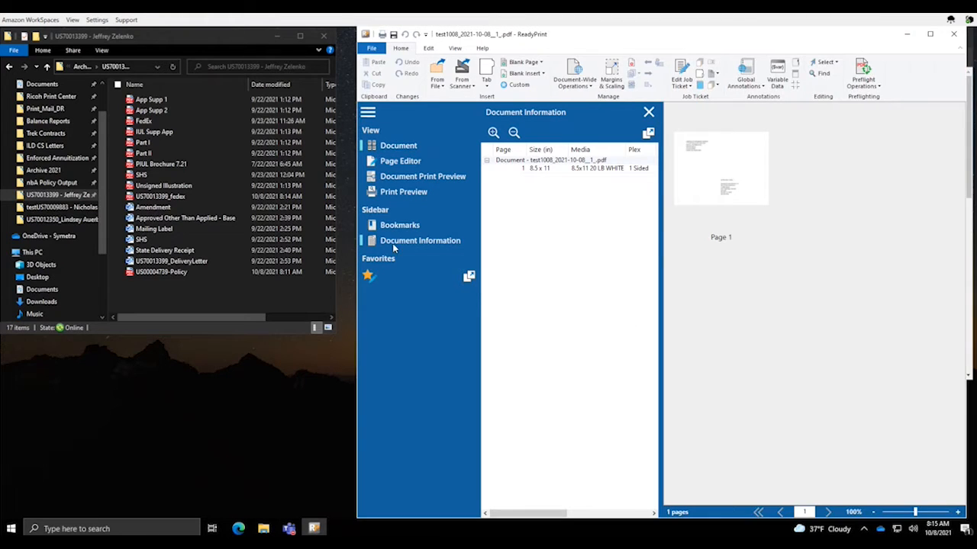
{"action": "left_click", "coordinate": [179, 290]}
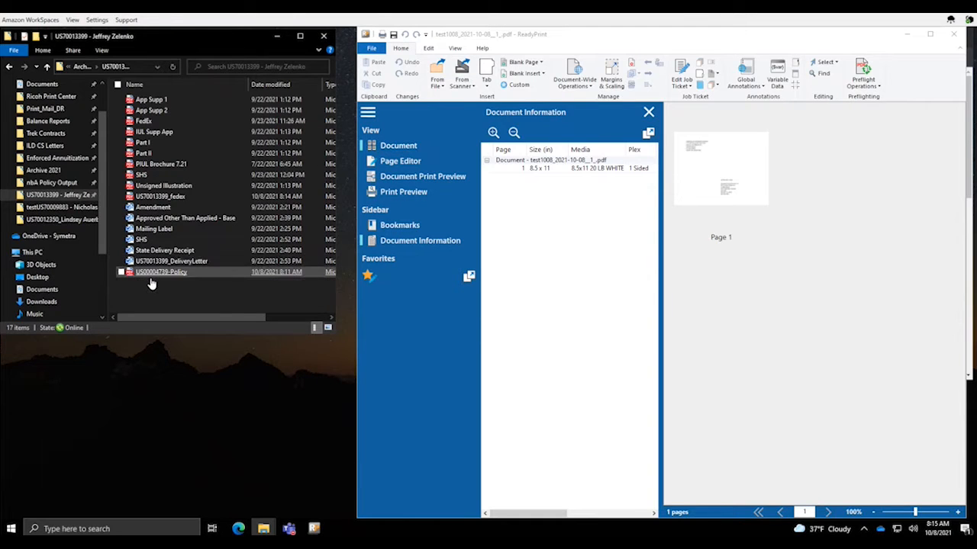
{"action": "left_click", "coordinate": [832, 255]}
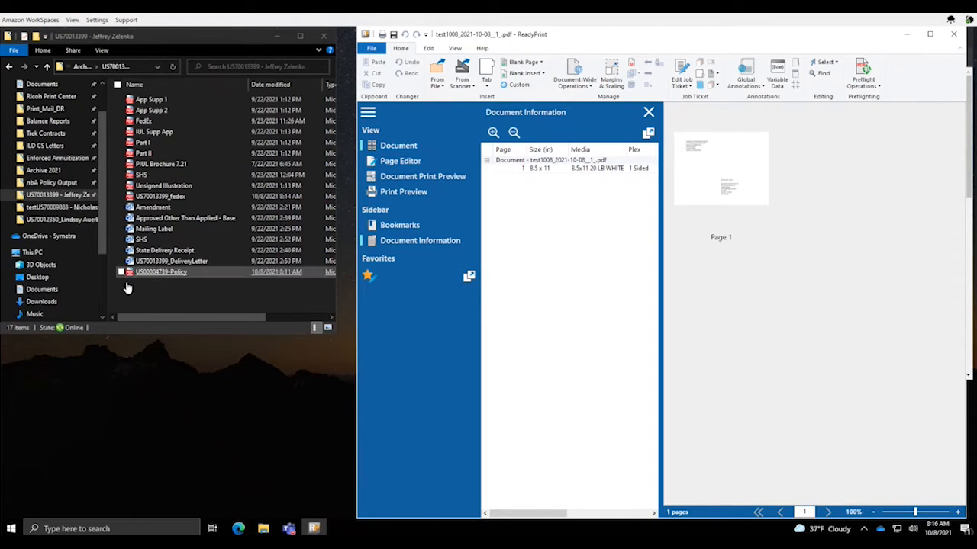
Select all 17 folder files except FedEx and PIUL Brochure 7.21, then raise ReadyPrint
{"action": "left_click", "coordinate": [175, 296]}
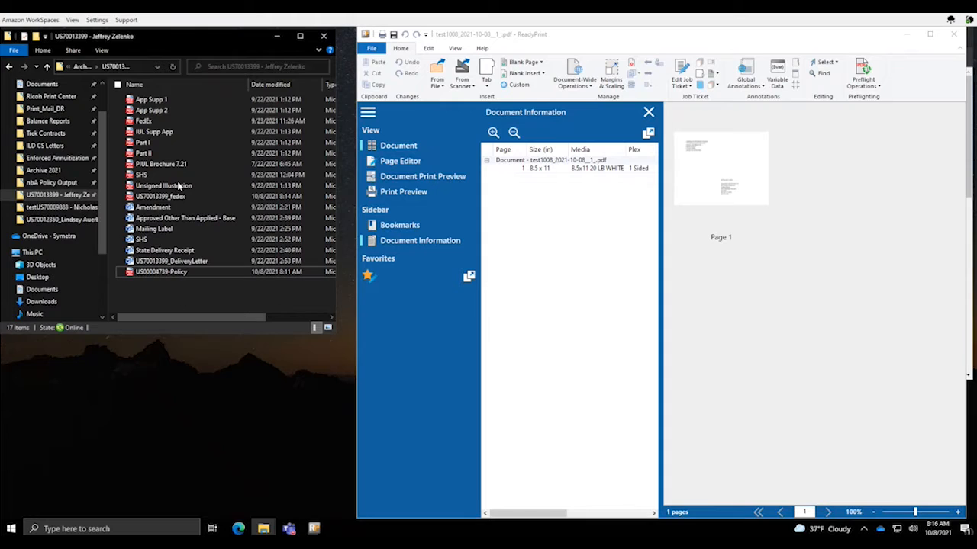
{"action": "left_click", "coordinate": [118, 84]}
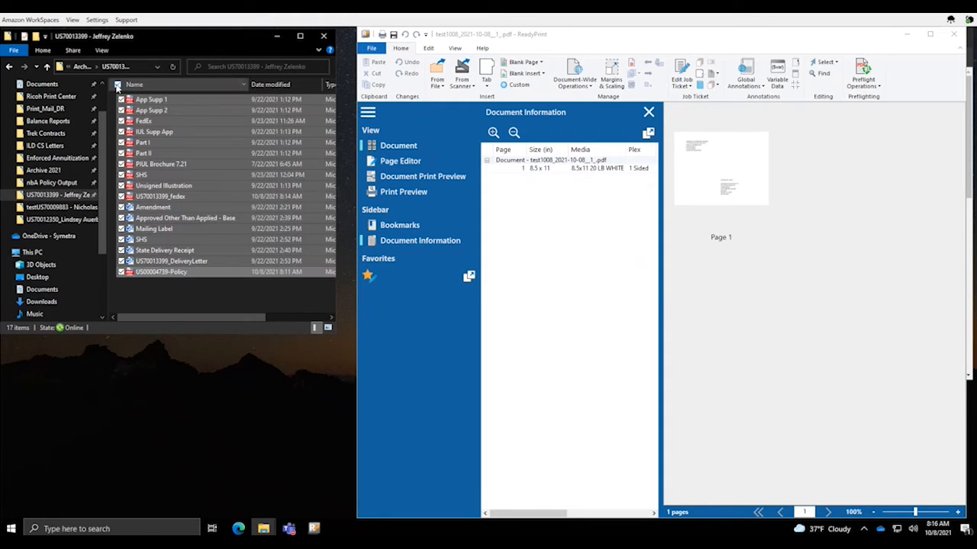
{"action": "left_click", "coordinate": [120, 121]}
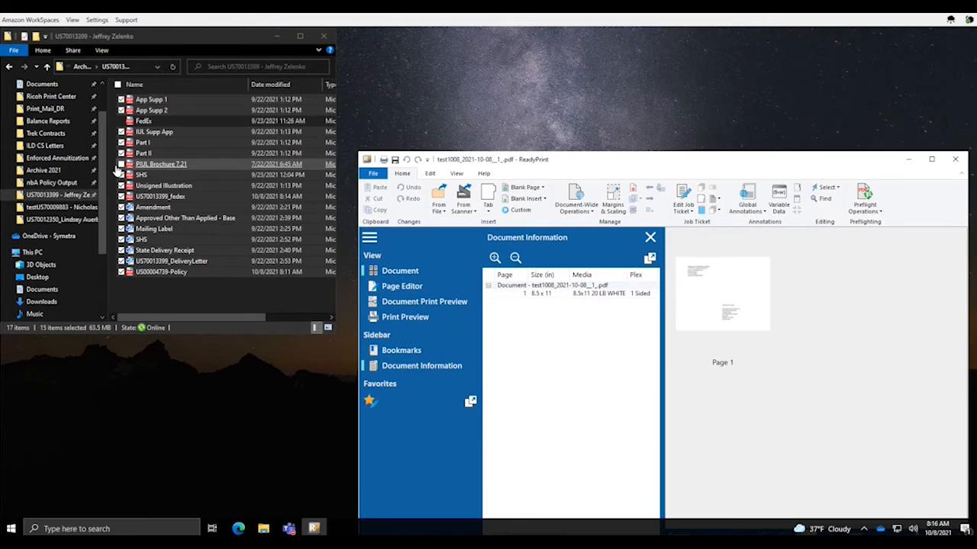
{"action": "left_click", "coordinate": [121, 164]}
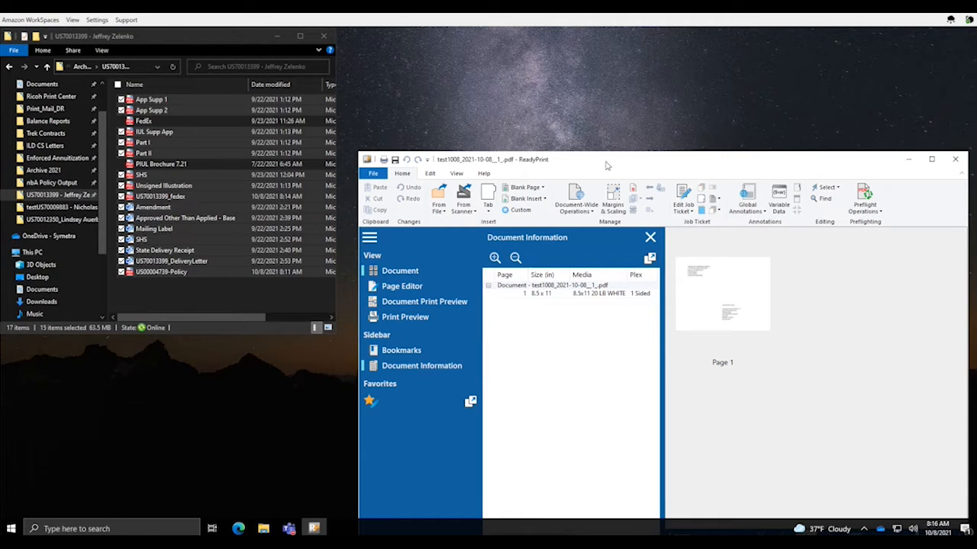
{"action": "left_click_drag", "start_coordinate": [605, 159], "coordinate": [614, 41]}
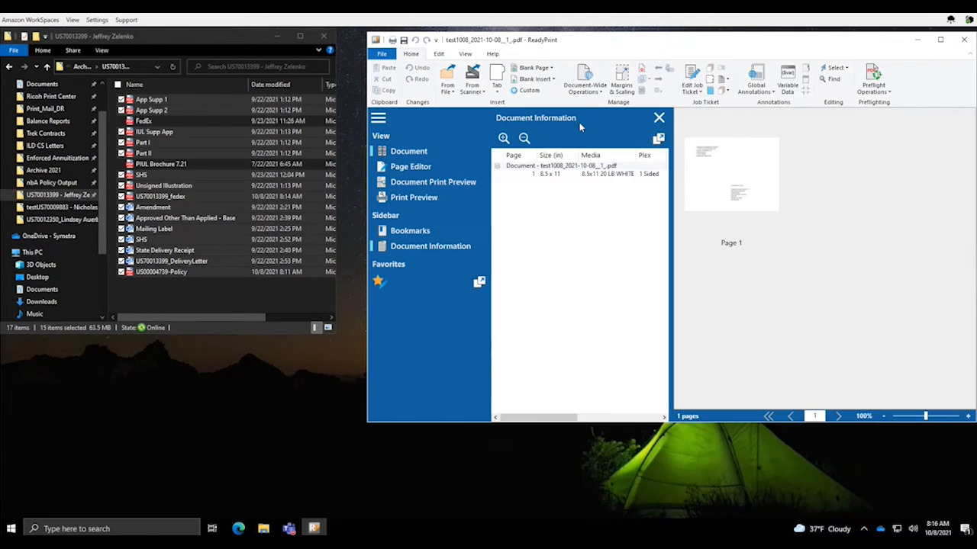
Insert all folder files except FedEx and PIUL Brochure 7.21 after the document via From File
{"action": "left_click", "coordinate": [448, 86]}
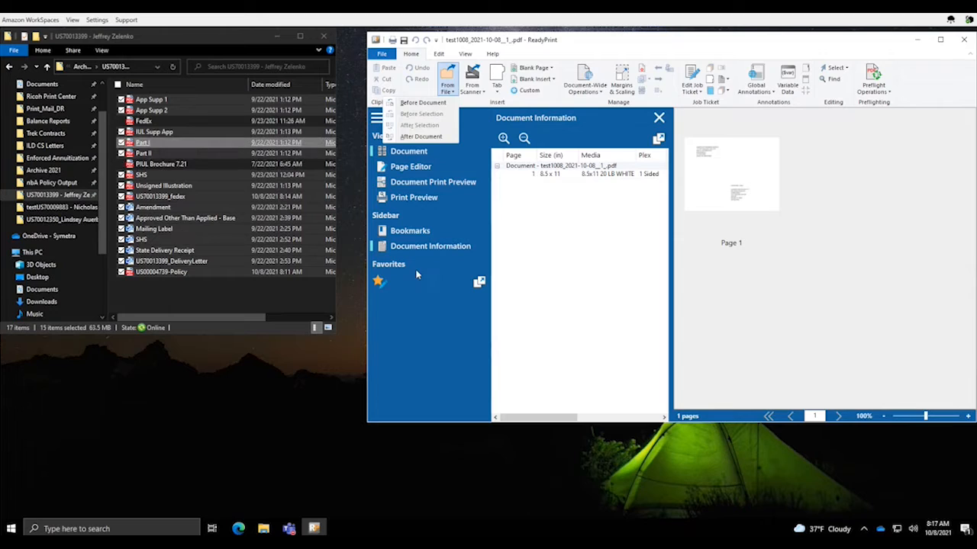
{"action": "left_click", "coordinate": [420, 137]}
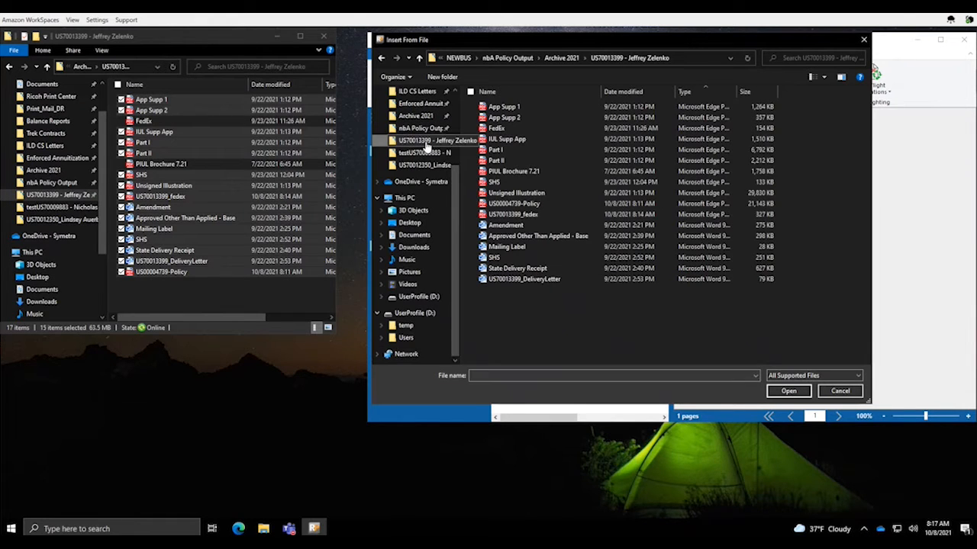
{"action": "left_click", "coordinate": [470, 92]}
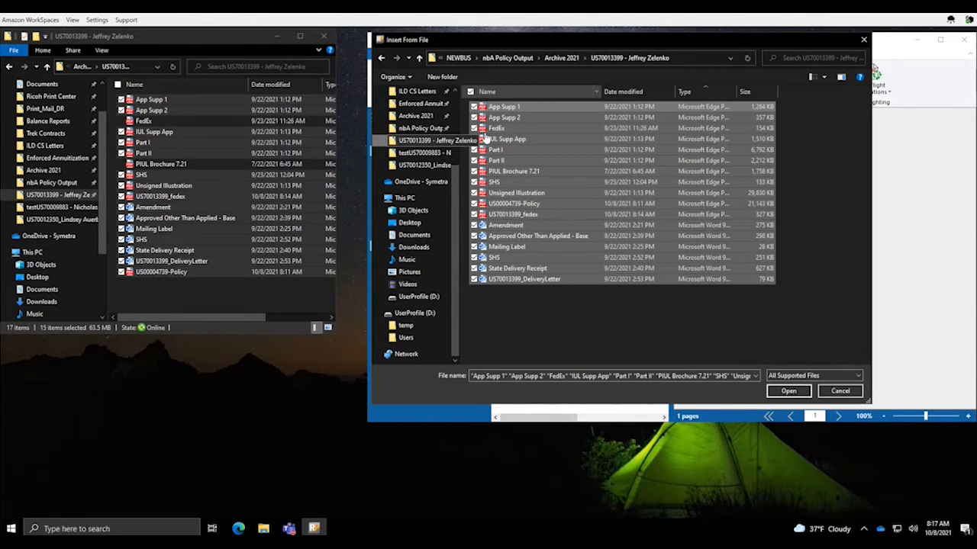
{"action": "left_click", "coordinate": [473, 129]}
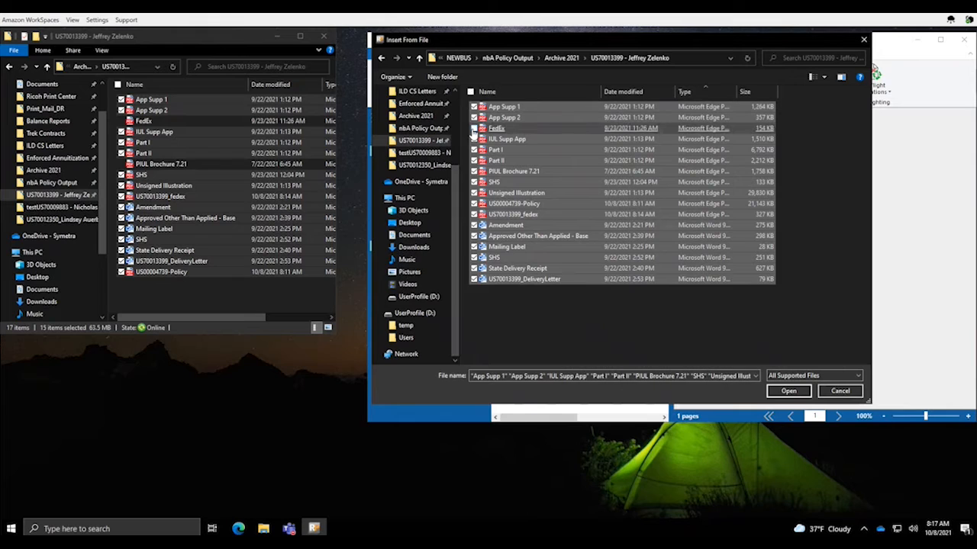
{"action": "left_click", "coordinate": [474, 171]}
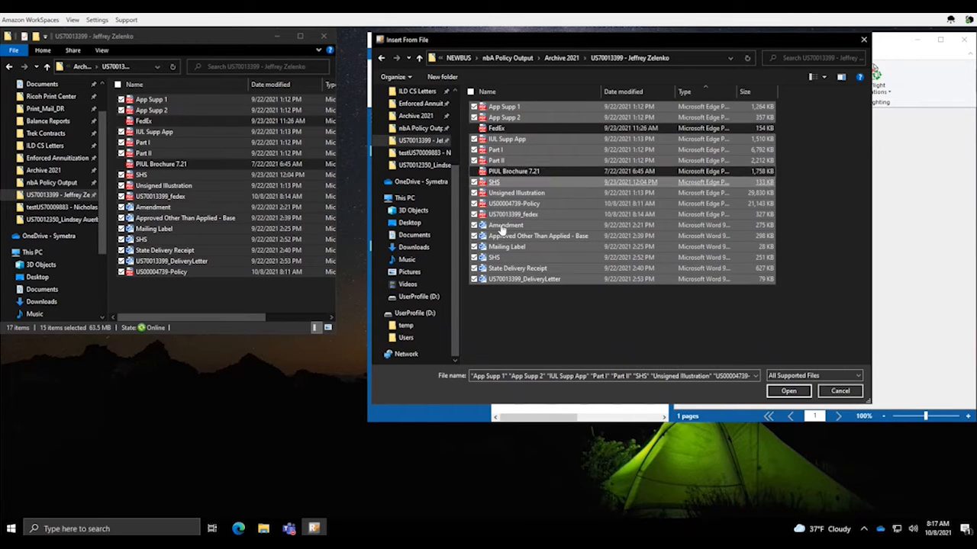
{"action": "left_click", "coordinate": [790, 392]}
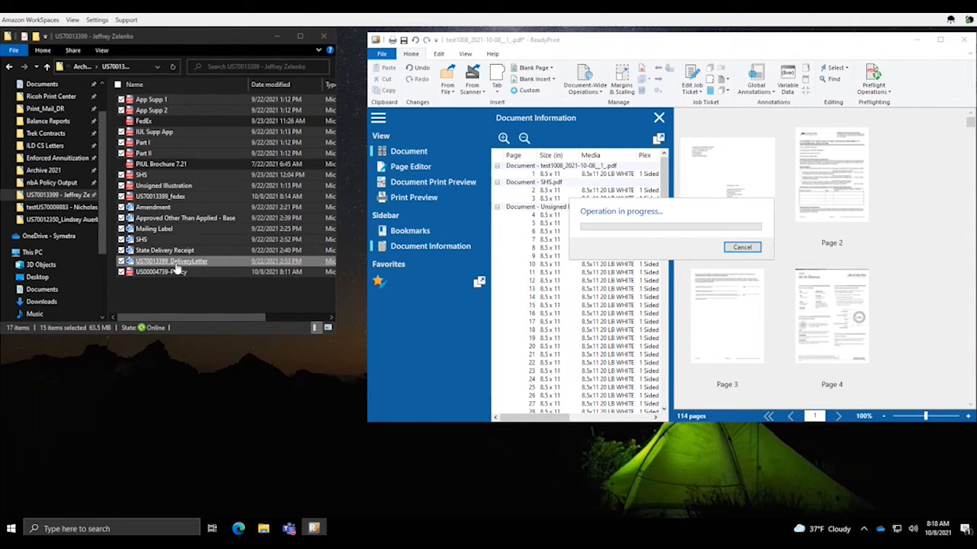
{"action": "left_click", "coordinate": [175, 264]}
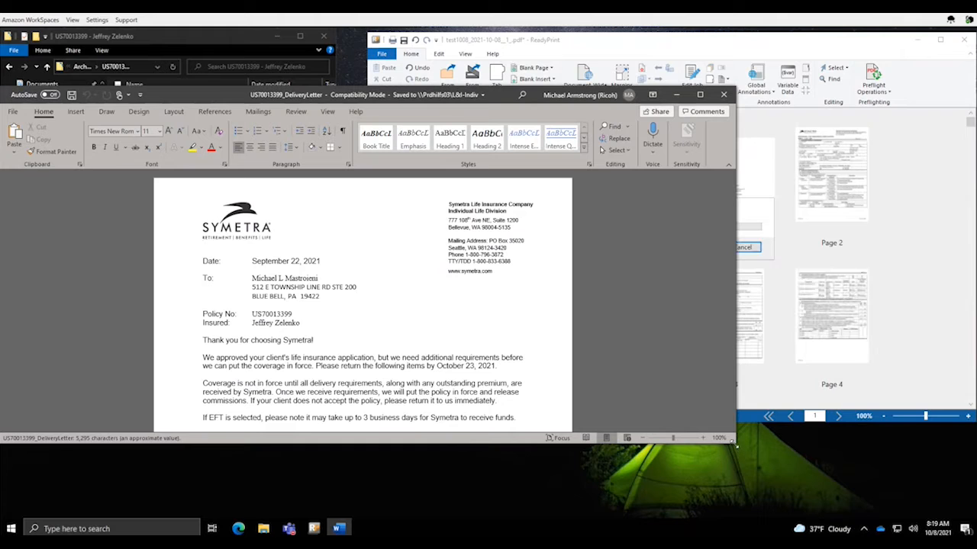
Place the delivery letter beside ReadyPrint and highlight its Action Required sign and date items
{"action": "left_click_drag", "start_coordinate": [734, 442], "coordinate": [303, 519]}
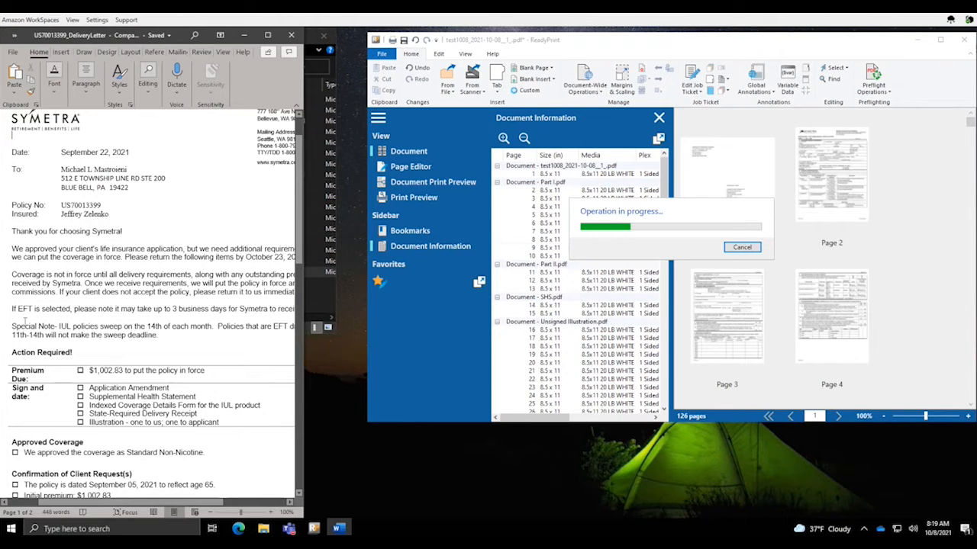
{"action": "triple_click", "coordinate": [37, 353]}
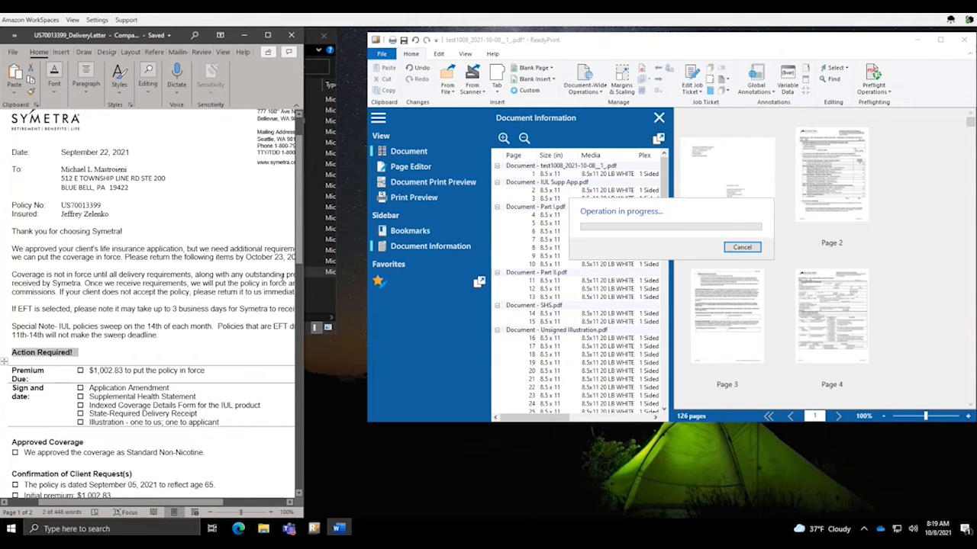
{"action": "left_click_drag", "start_coordinate": [304, 258], "coordinate": [304, 305]}
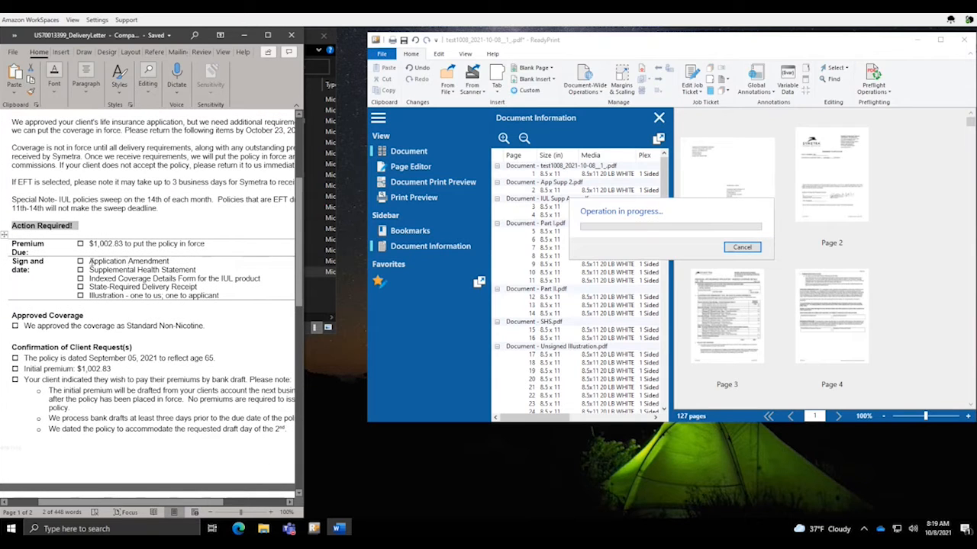
{"action": "left_click_drag", "start_coordinate": [90, 262], "coordinate": [220, 296]}
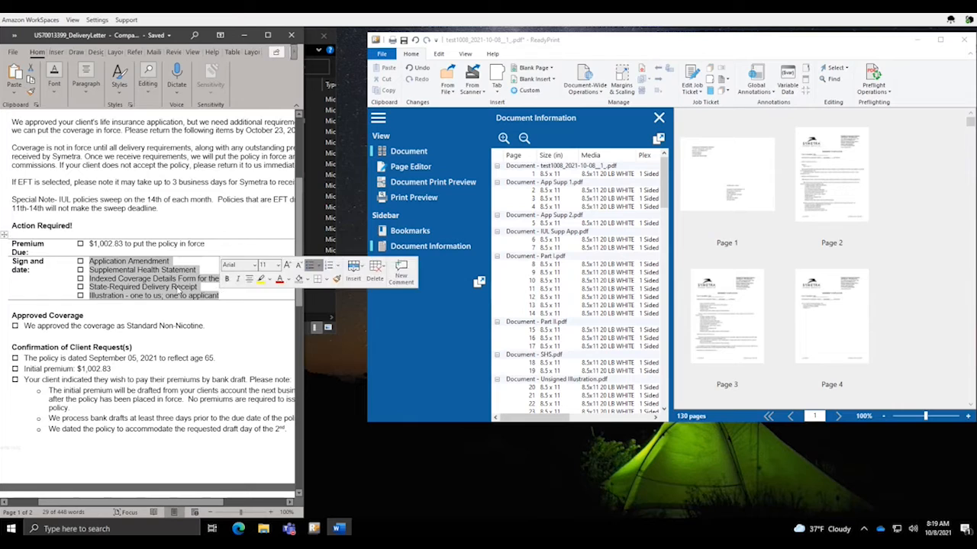
Clear the letter's selection, return to ReadyPrint and make its window taller
{"action": "left_click", "coordinate": [151, 222]}
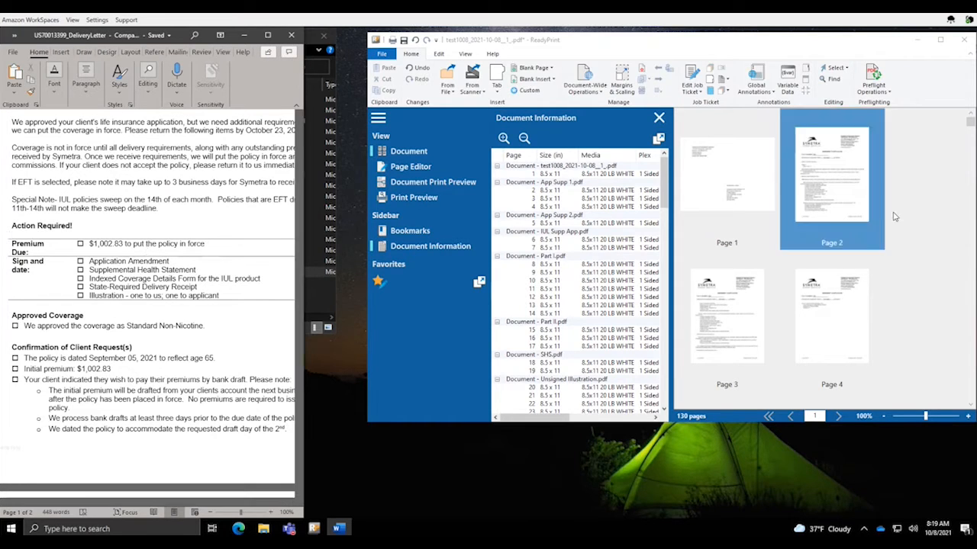
{"action": "left_click", "coordinate": [954, 213]}
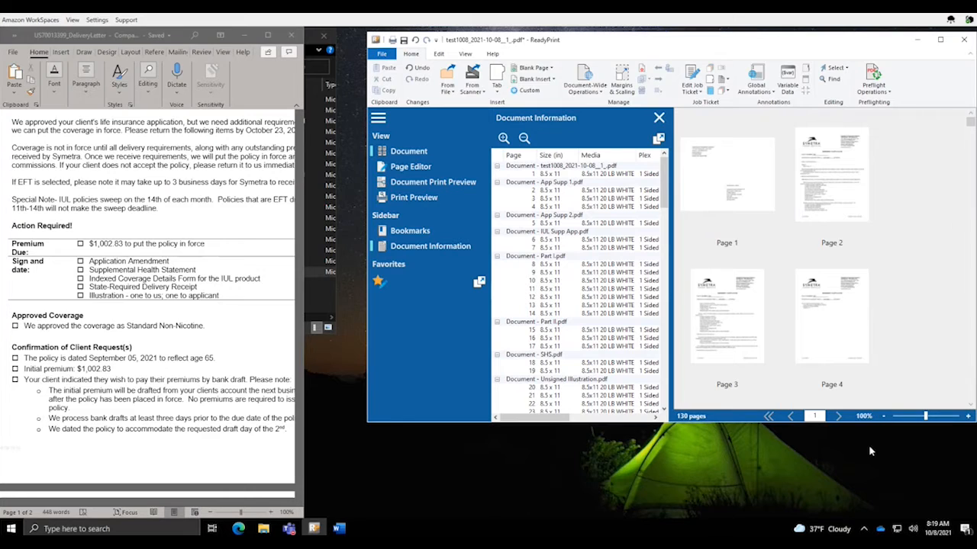
{"action": "left_click_drag", "start_coordinate": [870, 423], "coordinate": [865, 494]}
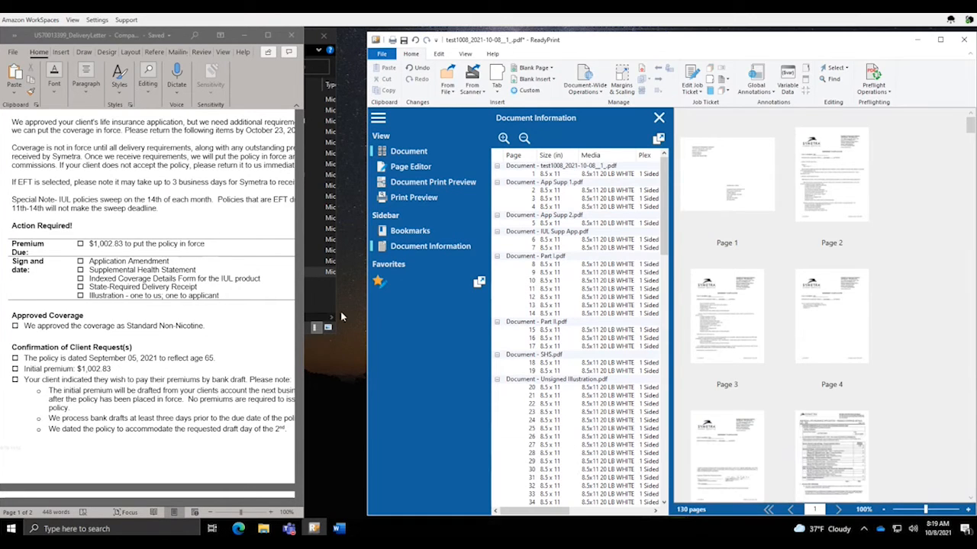
Widen the ReadyPrint window leftward and enlarge the Document Information list
{"action": "left_click_drag", "start_coordinate": [366, 318], "coordinate": [187, 309]}
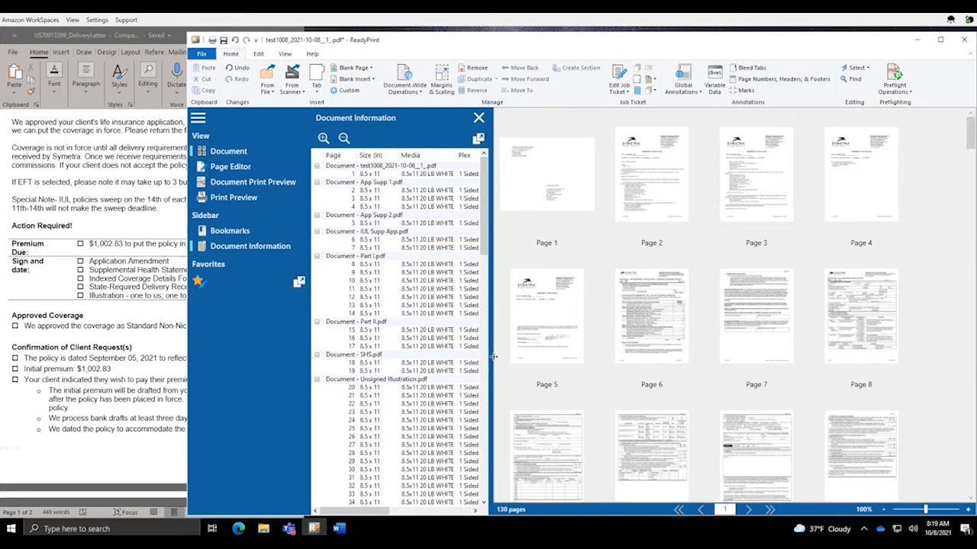
{"action": "left_click_drag", "start_coordinate": [492, 357], "coordinate": [528, 357]}
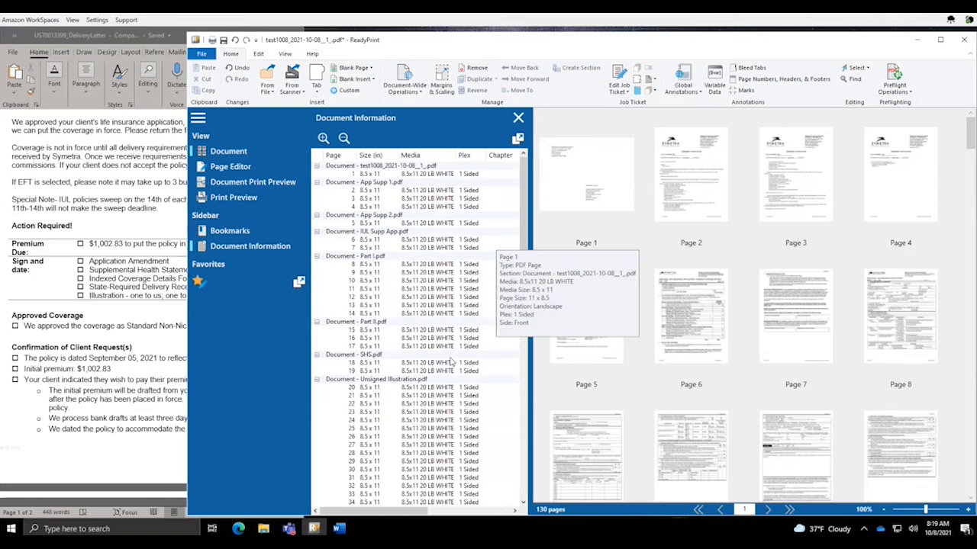
{"action": "left_click_drag", "start_coordinate": [528, 223], "coordinate": [523, 176]}
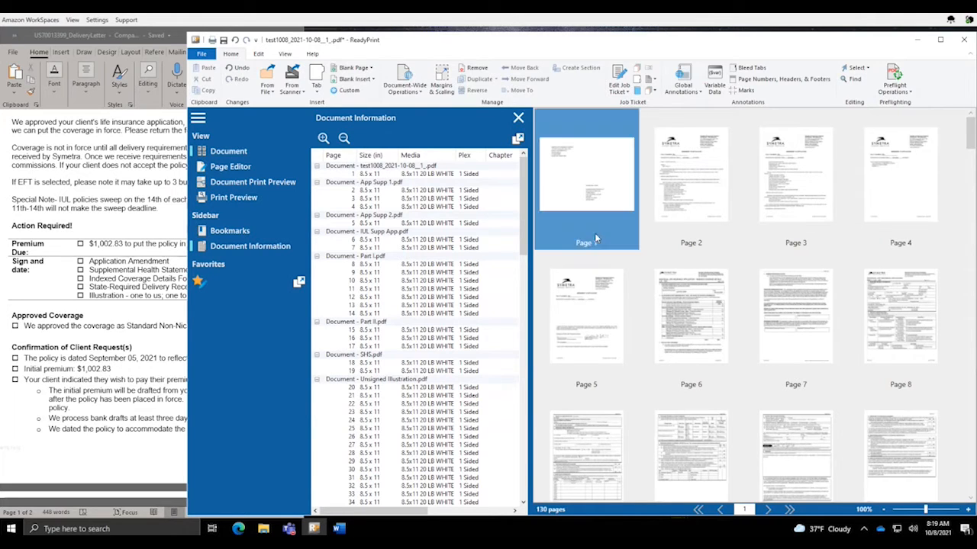
Select page 1 and collapse the 130-page list to one row per source document
{"action": "left_click", "coordinate": [653, 213]}
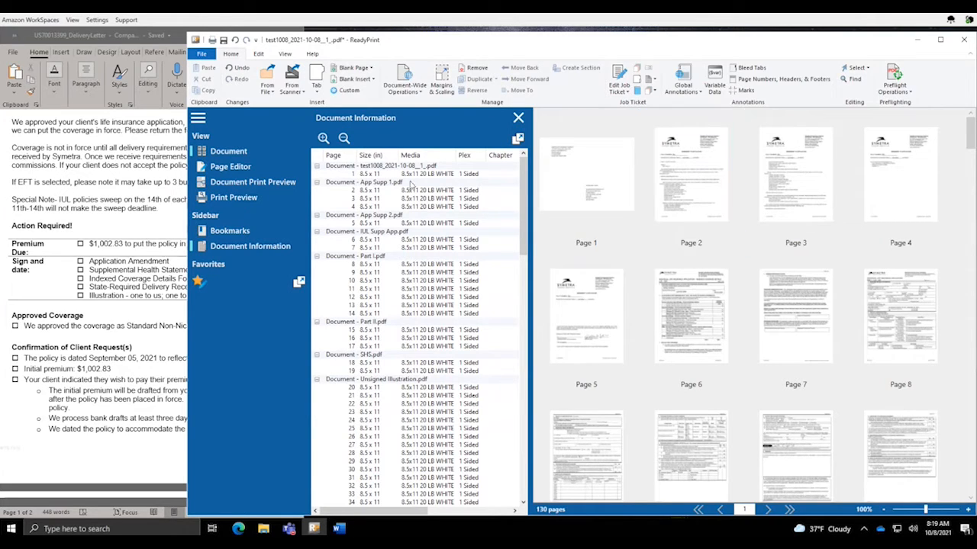
{"action": "left_click", "coordinate": [413, 175]}
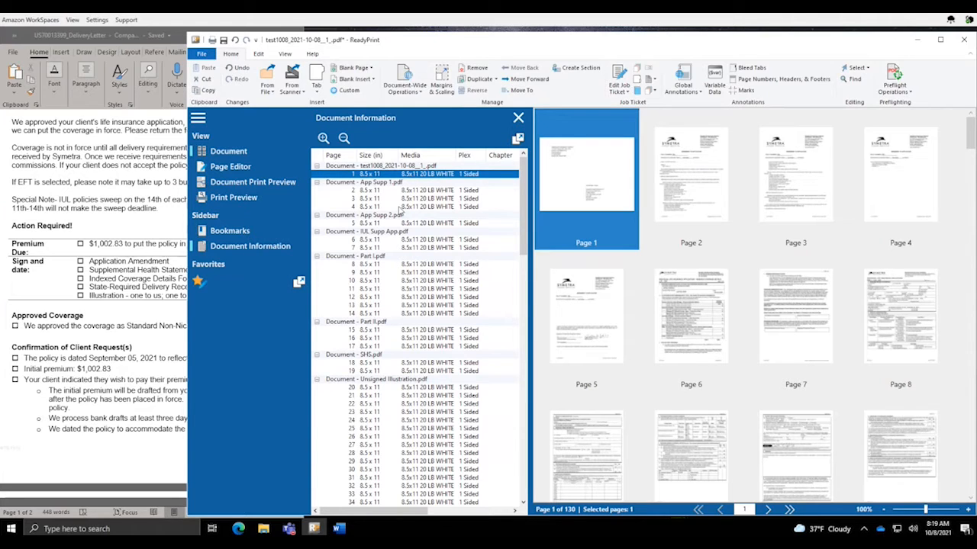
{"action": "left_click", "coordinate": [343, 138]}
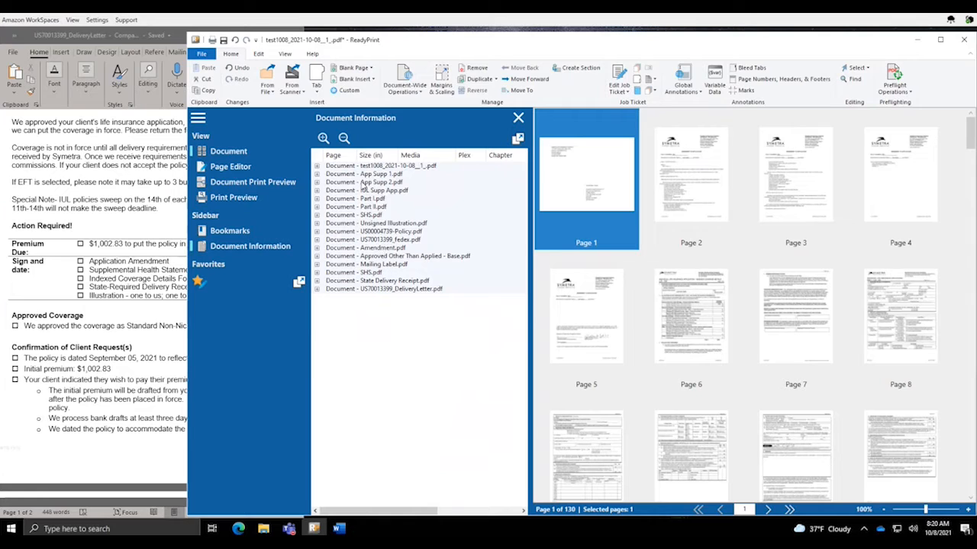
{"action": "left_click", "coordinate": [323, 138]}
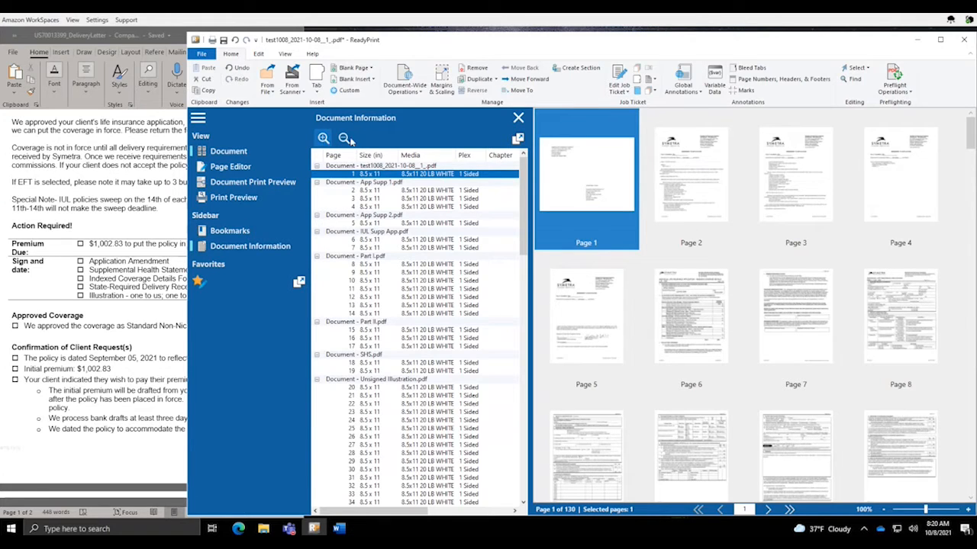
{"action": "left_click", "coordinate": [344, 138]}
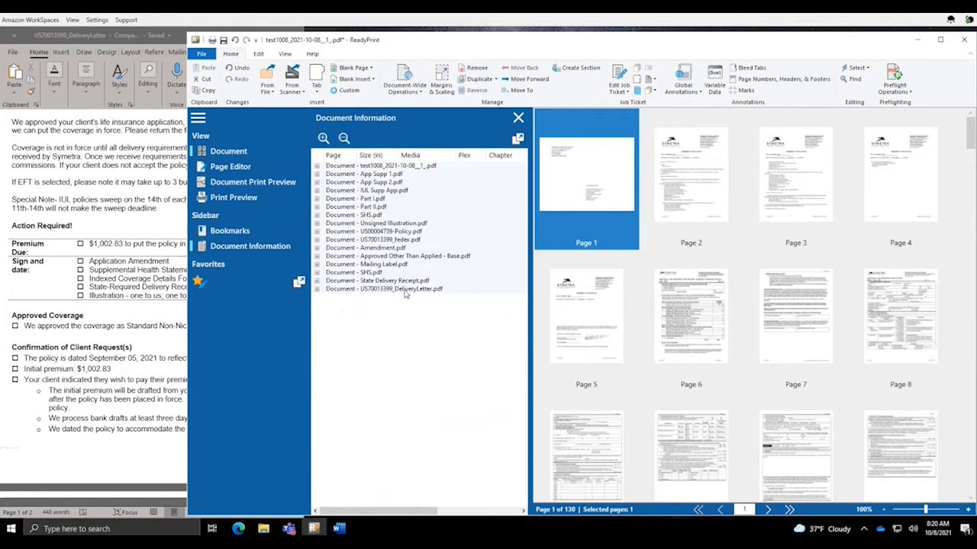
Move the FedEx label PDF to the start of the job and the delivery letter to third place
{"action": "left_click", "coordinate": [402, 240]}
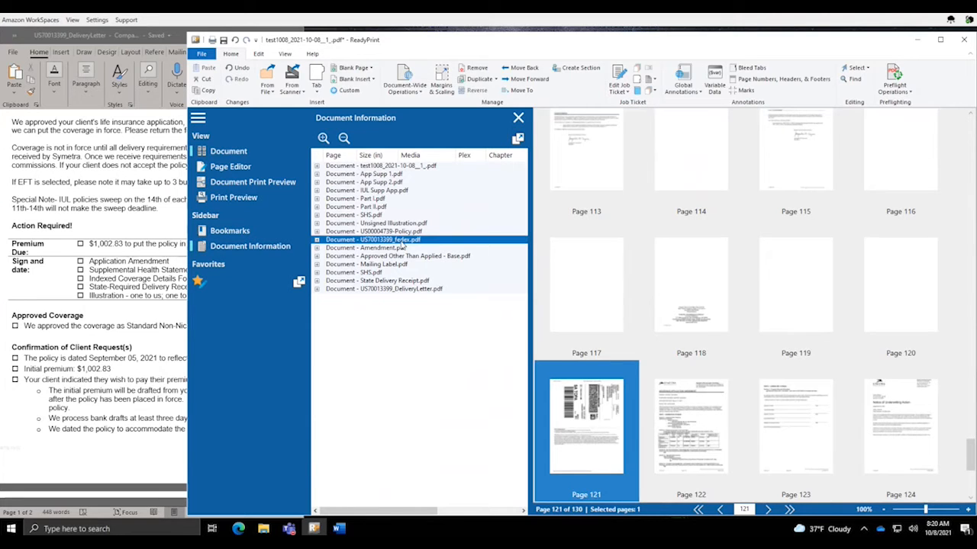
{"action": "left_click_drag", "start_coordinate": [403, 245], "coordinate": [400, 164]}
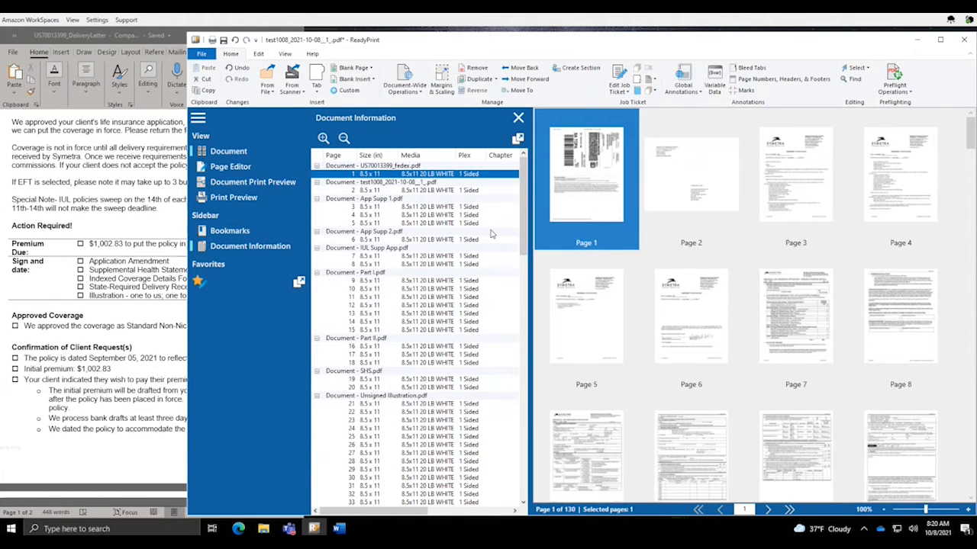
{"action": "mouse_move", "coordinate": [523, 234]}
{"action": "left_mouse_down"}
{"action": "mouse_move", "coordinate": [522, 260]}
{"action": "mouse_move", "coordinate": [523, 228]}
{"action": "left_mouse_up"}
{"action": "left_click", "coordinate": [344, 138]}
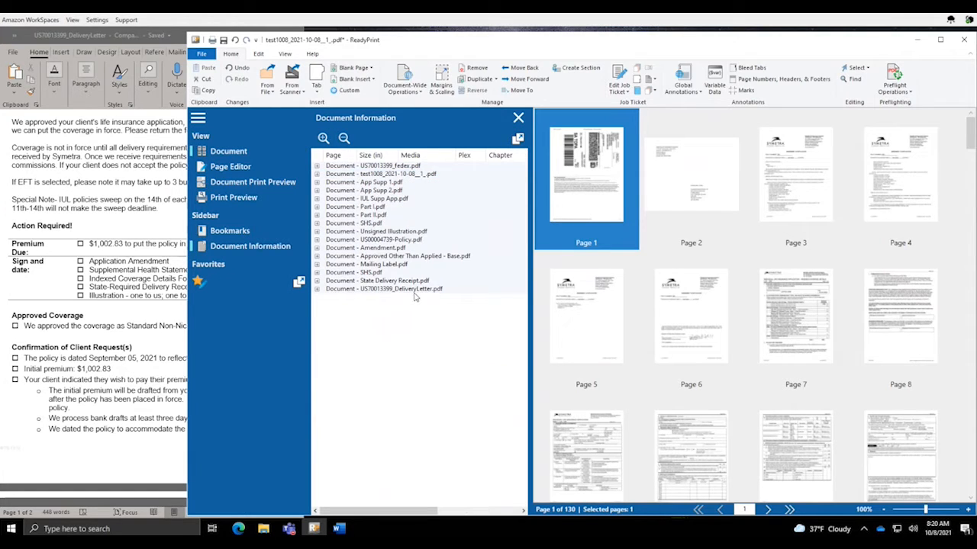
{"action": "left_click_drag", "start_coordinate": [414, 293], "coordinate": [415, 185]}
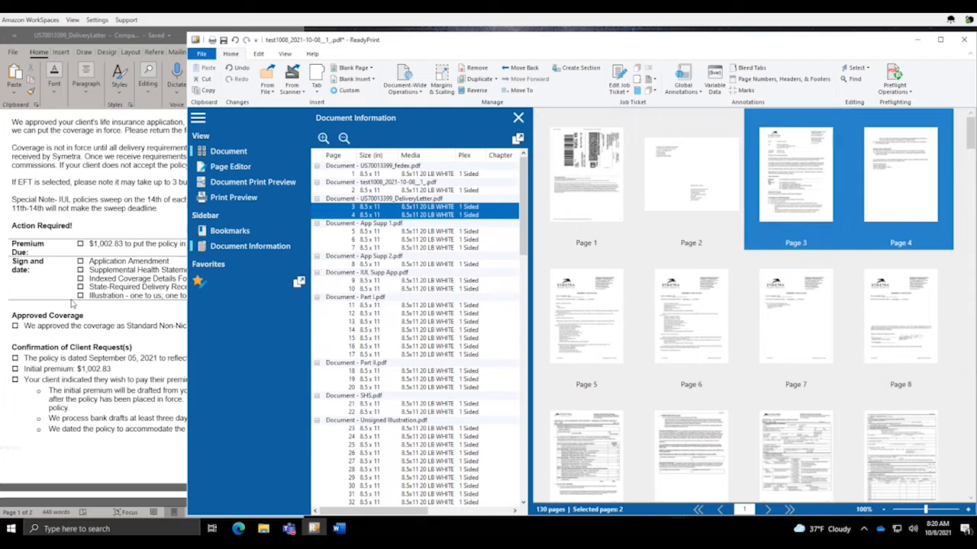
Add a comma after 'us' in the Word letter and move the Word window out of the way
{"action": "left_click", "coordinate": [121, 263]}
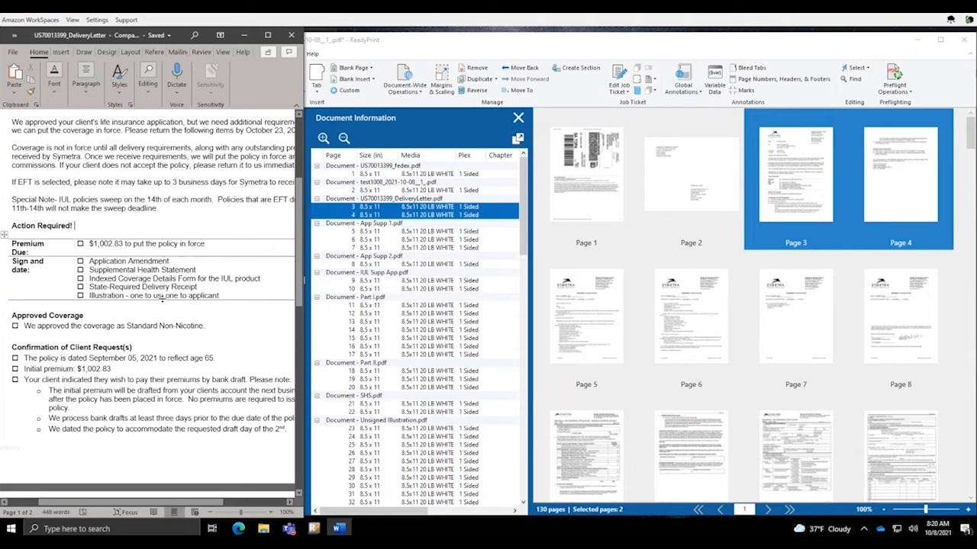
{"action": "left_click", "coordinate": [162, 300]}
{"action": "type", "text": ","}
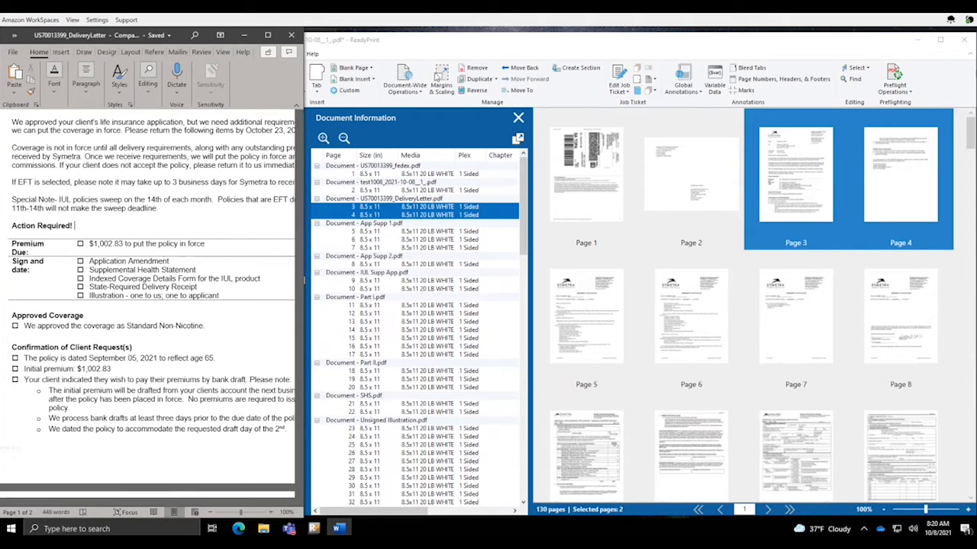
{"action": "left_click_drag", "start_coordinate": [180, 36], "coordinate": [191, 130]}
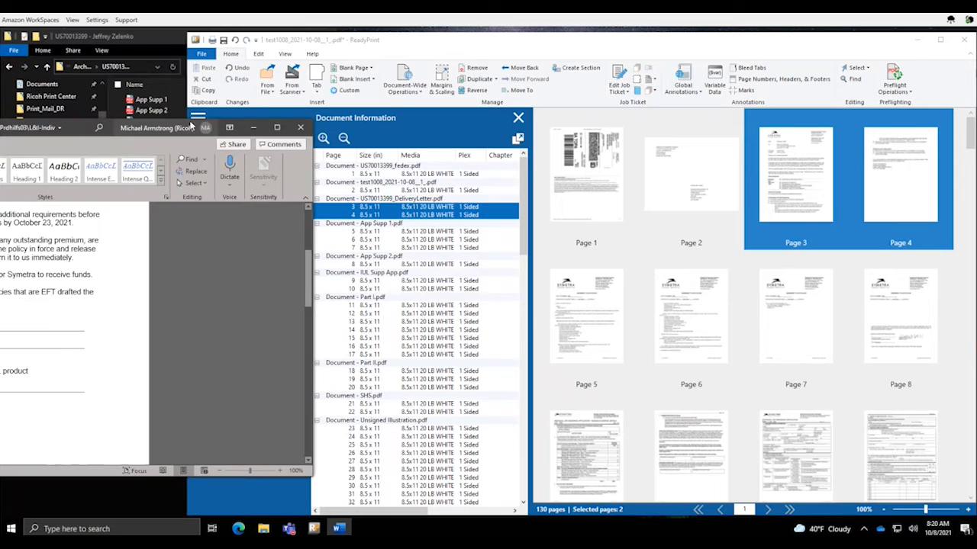
{"action": "left_click", "coordinate": [149, 42]}
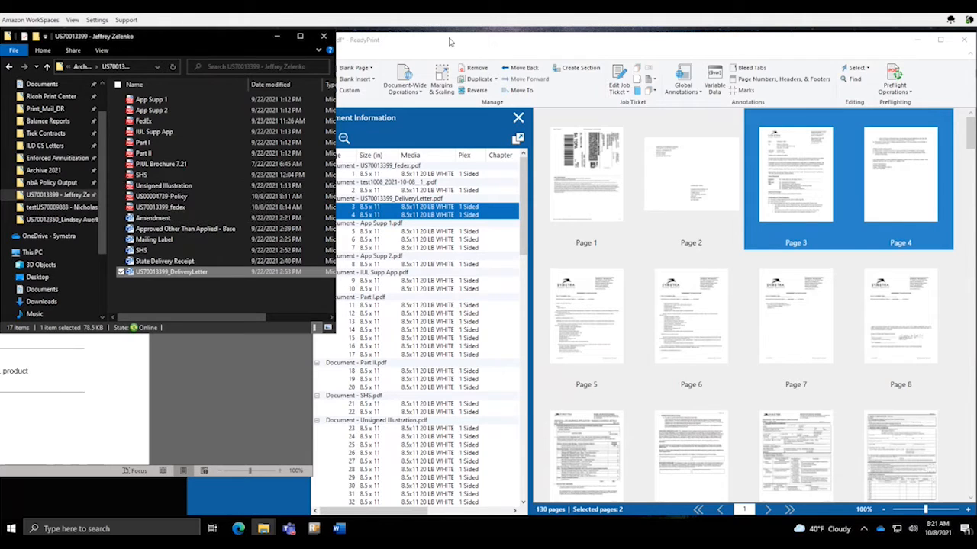
Back in ReadyPrint, select the Unsigned Illustration document's pages as the insertion point for a file
{"action": "left_click", "coordinate": [492, 50]}
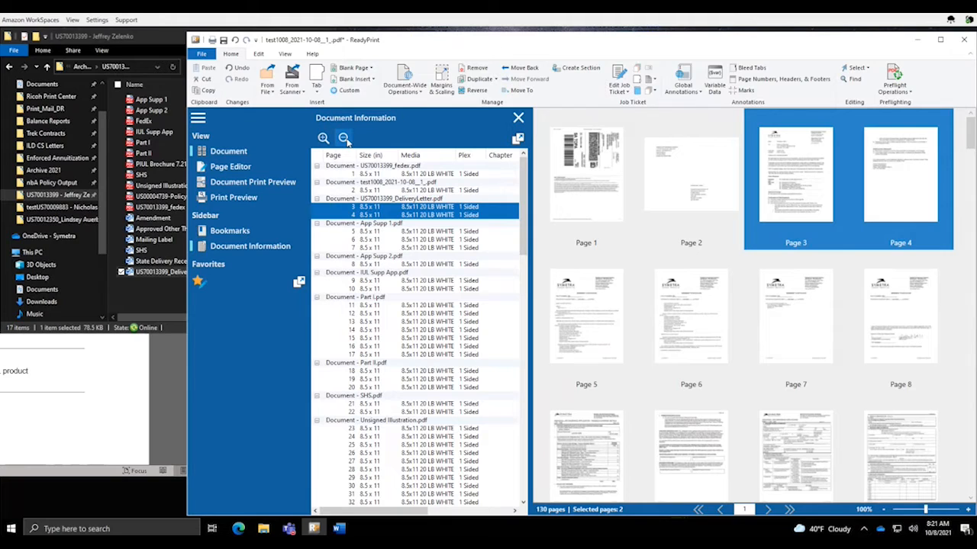
{"action": "left_click", "coordinate": [343, 138]}
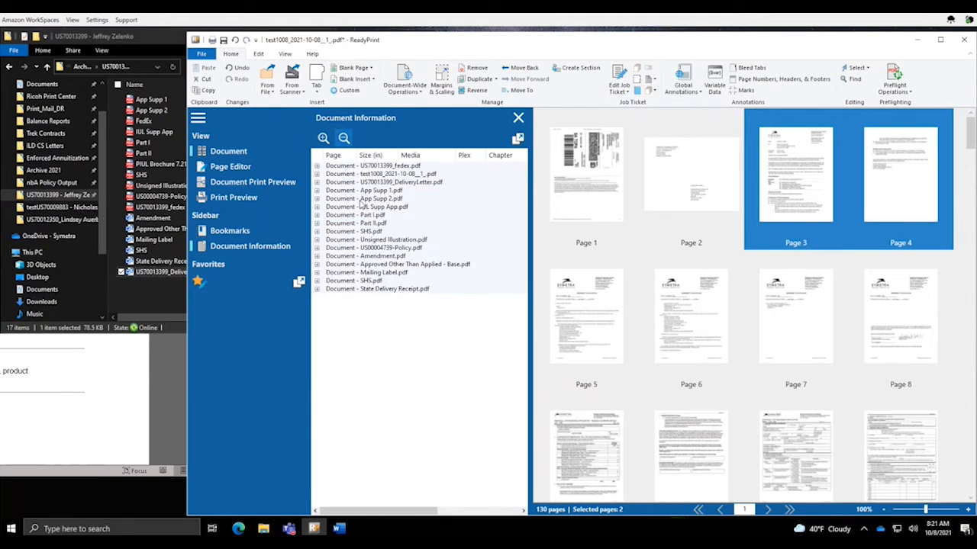
{"action": "left_click", "coordinate": [398, 241]}
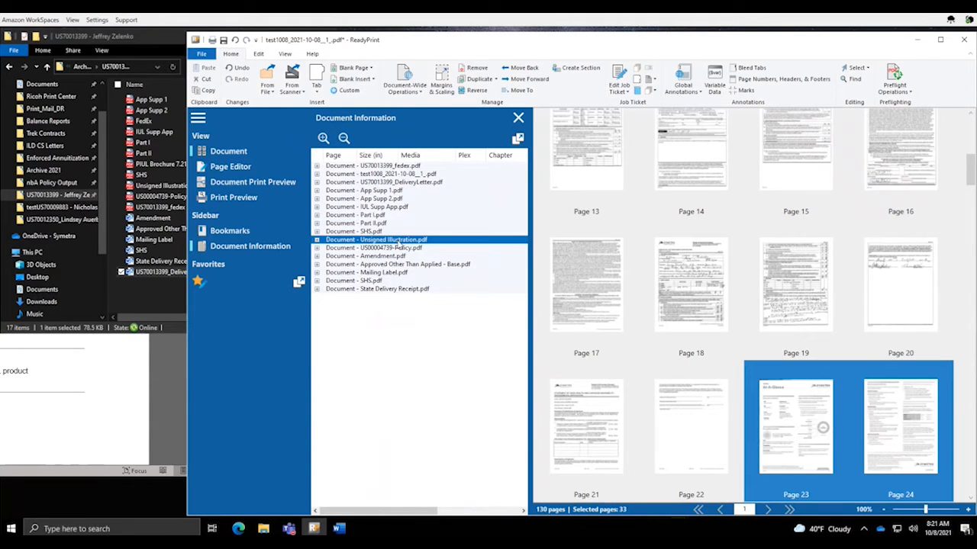
{"action": "left_click", "coordinate": [269, 87]}
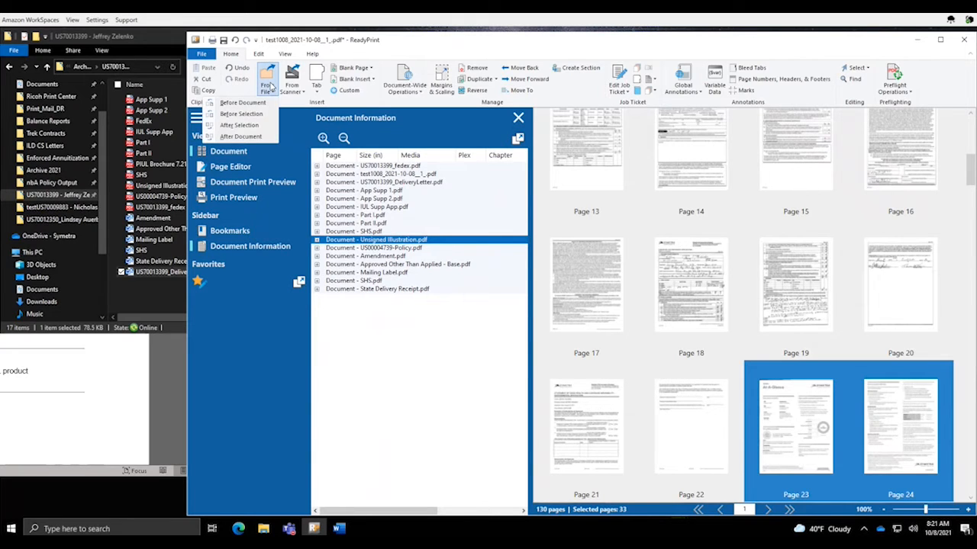
Insert Unsigned Illustration.pdf again after the selected pages, growing the job to 163 pages
{"action": "left_click", "coordinate": [253, 126]}
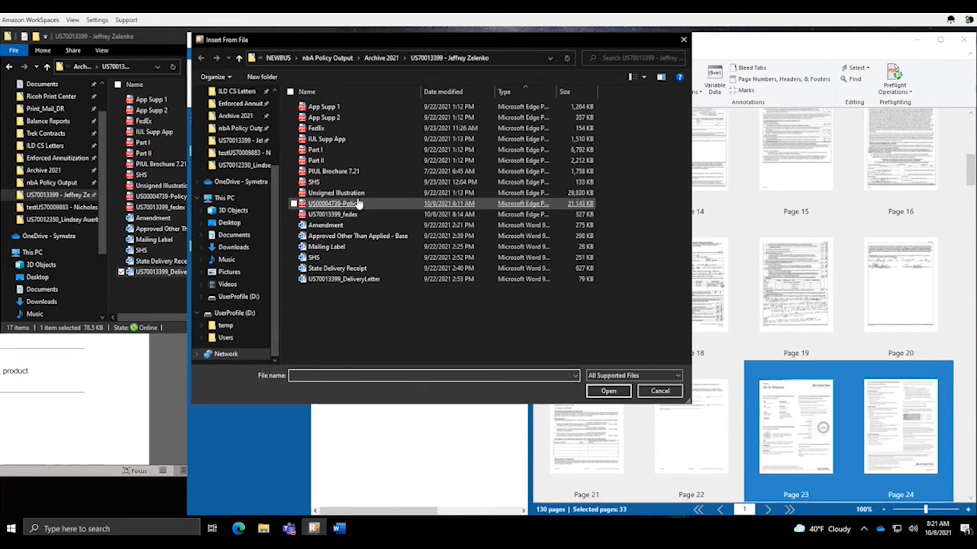
{"action": "left_click", "coordinate": [355, 194]}
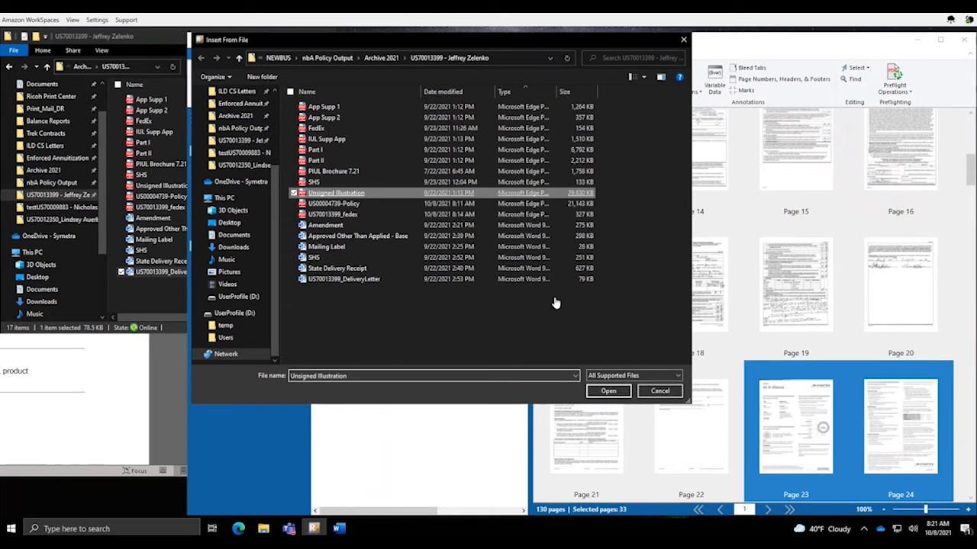
{"action": "left_click", "coordinate": [608, 391]}
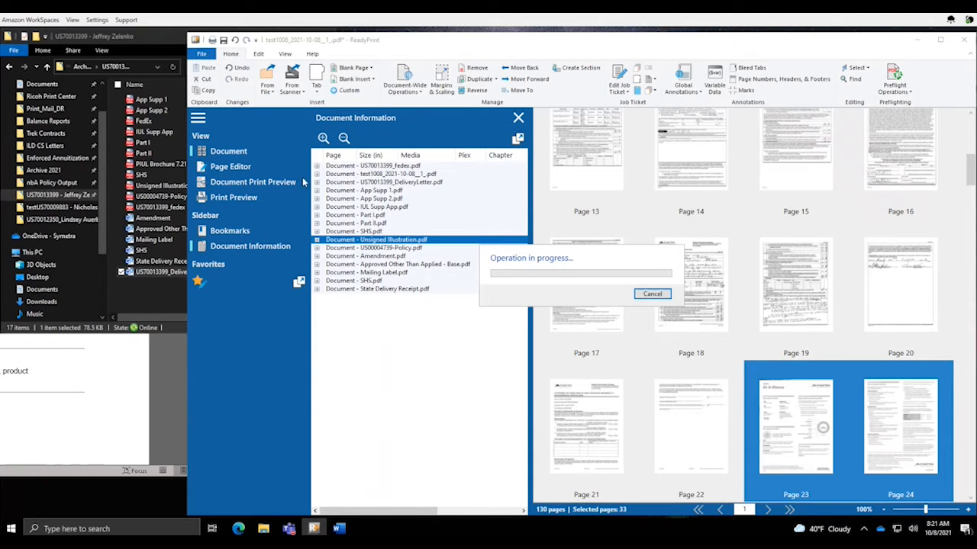
Move the Word window up and to the right, then return to ReadyPrint
{"action": "left_click", "coordinate": [150, 402]}
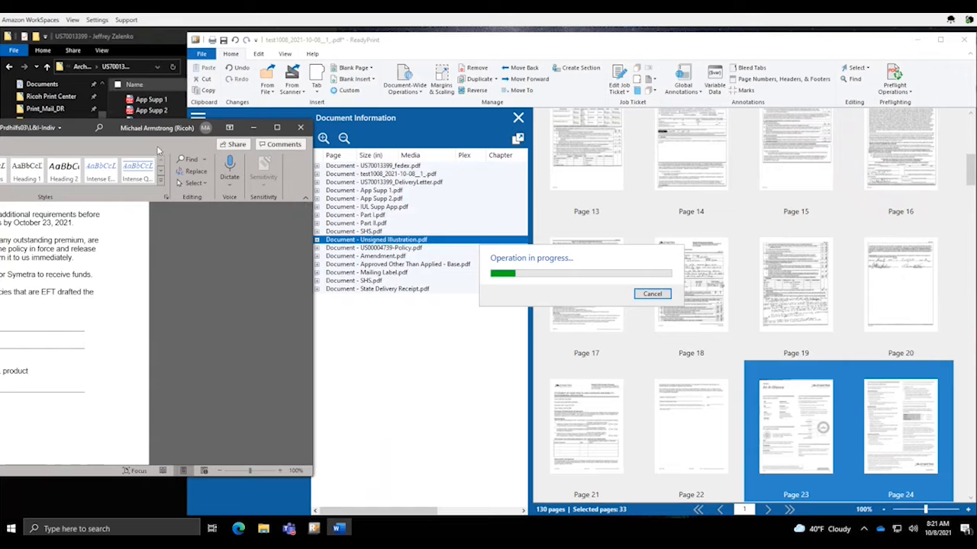
{"action": "left_click_drag", "start_coordinate": [139, 130], "coordinate": [410, 43]}
{"action": "left_click", "coordinate": [343, 138]}
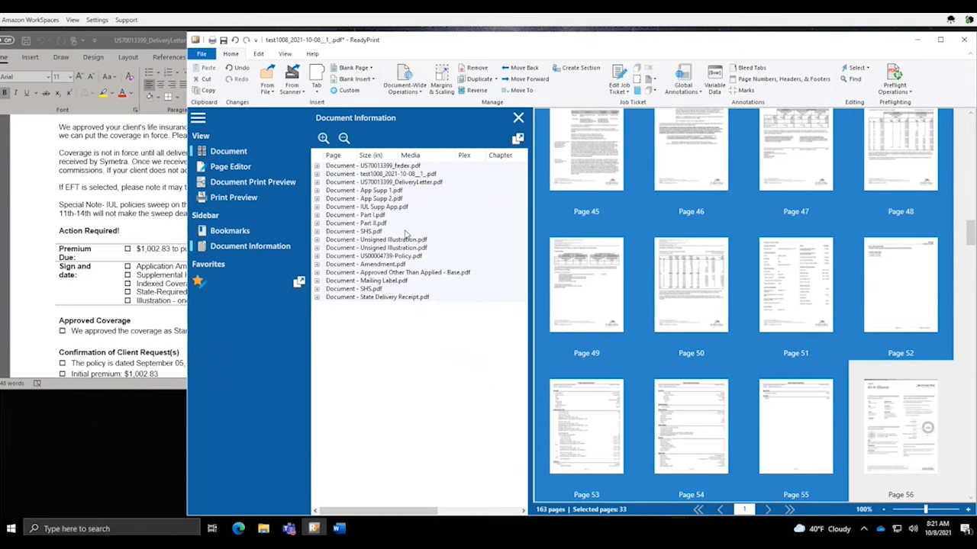
Check both Unsigned Illustration copies, then move Amendment to right after the delivery letter
{"action": "left_click", "coordinate": [403, 241]}
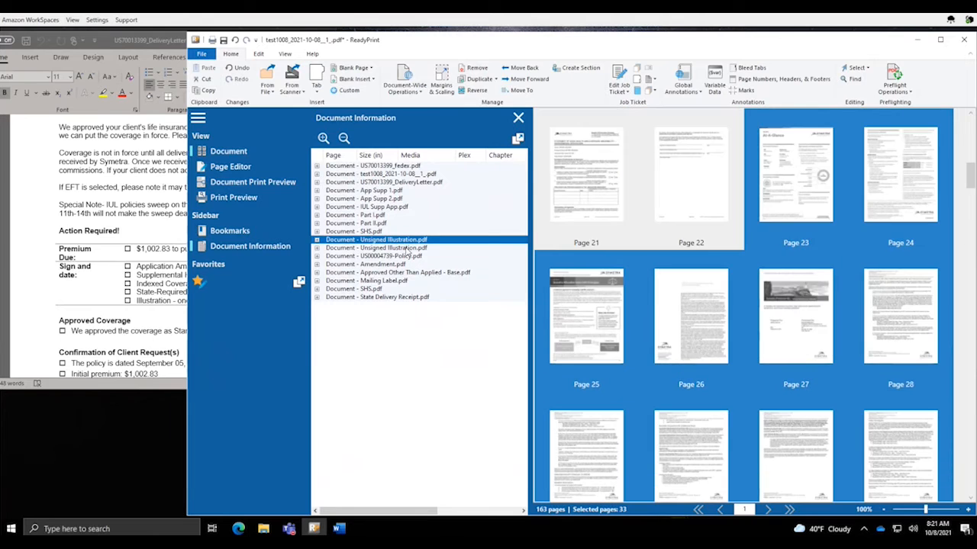
{"action": "left_click", "coordinate": [407, 248]}
{"action": "left_click", "coordinate": [403, 240]}
{"action": "left_click", "coordinate": [396, 184]}
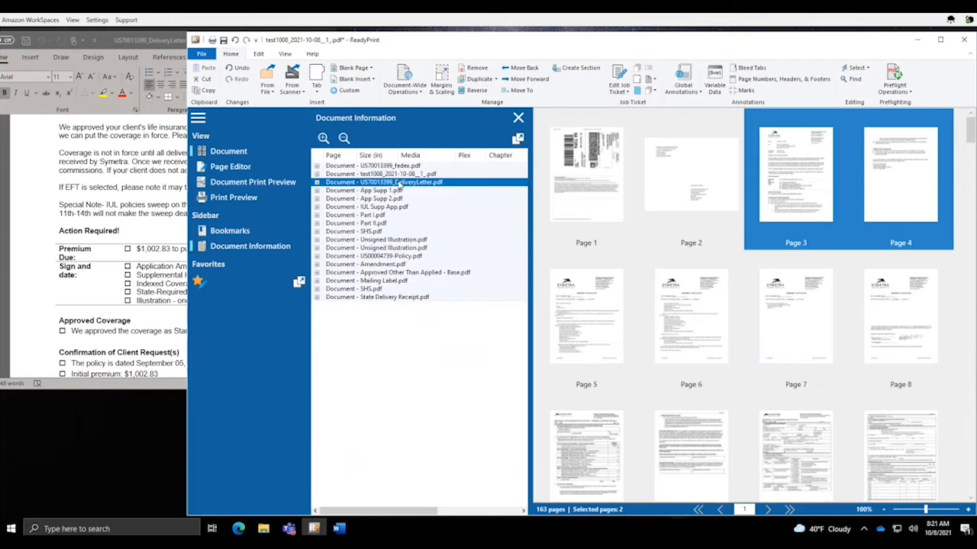
{"action": "left_click", "coordinate": [390, 264]}
{"action": "left_click_drag", "start_coordinate": [390, 266], "coordinate": [399, 190]}
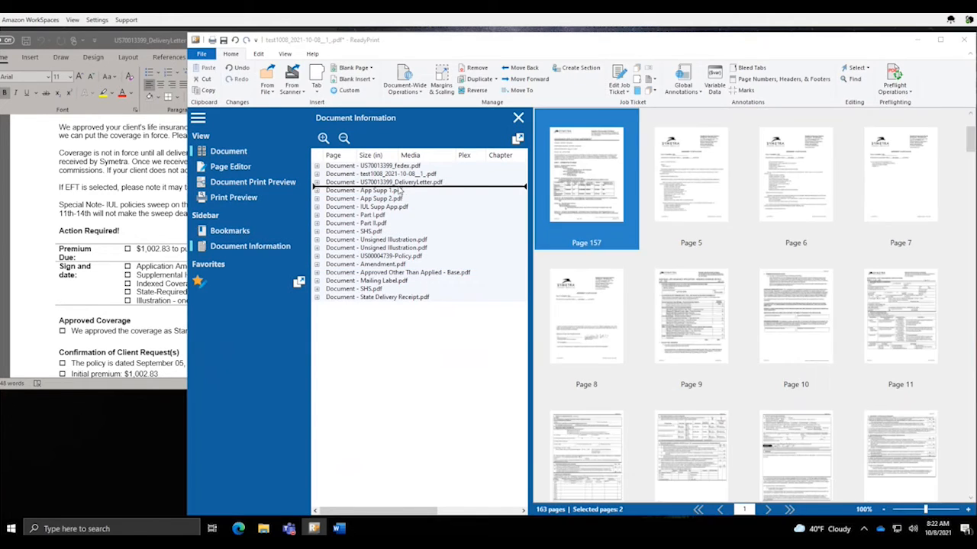
Mark Supplemental Health Statement in the Word checklist and move SHS after Amendment
{"action": "left_click", "coordinate": [163, 281]}
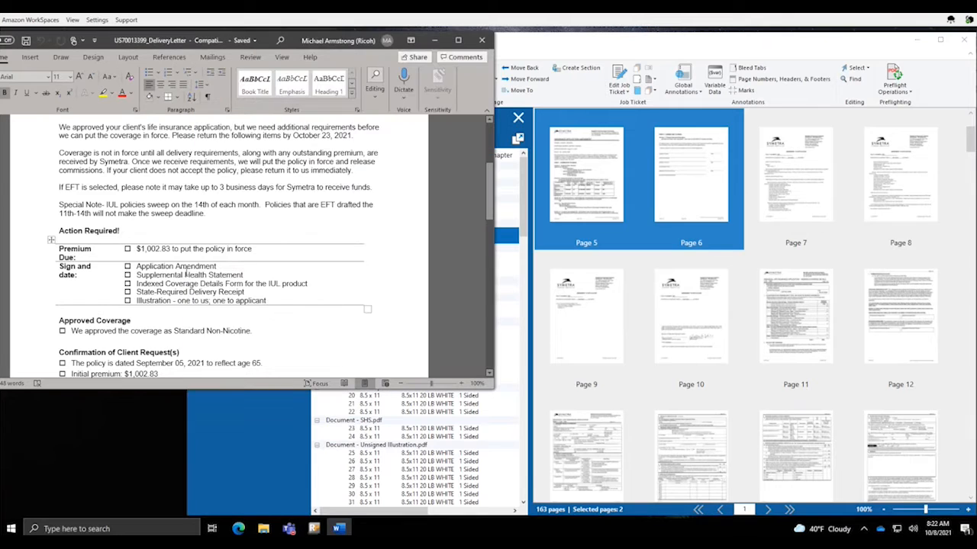
{"action": "left_click_drag", "start_coordinate": [136, 275], "coordinate": [244, 276]}
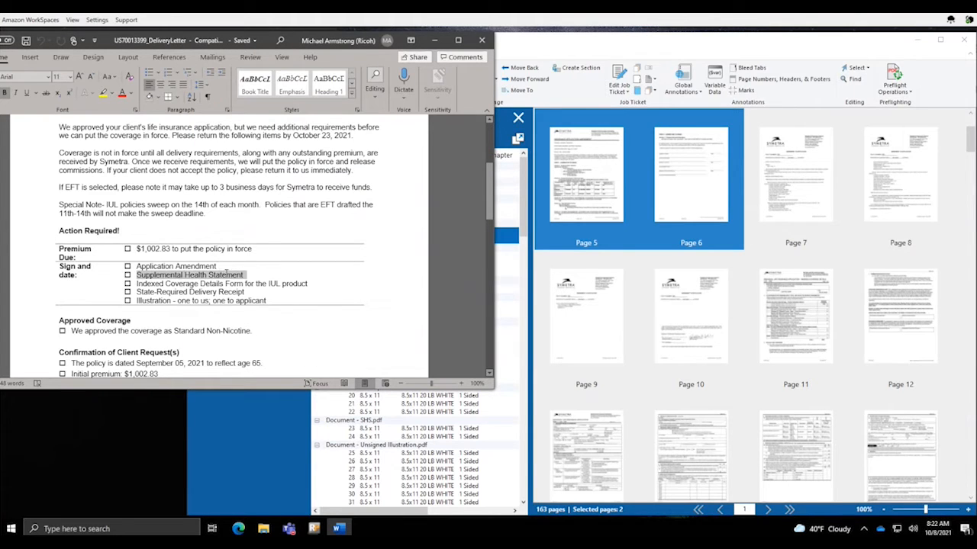
{"action": "left_click", "coordinate": [532, 294]}
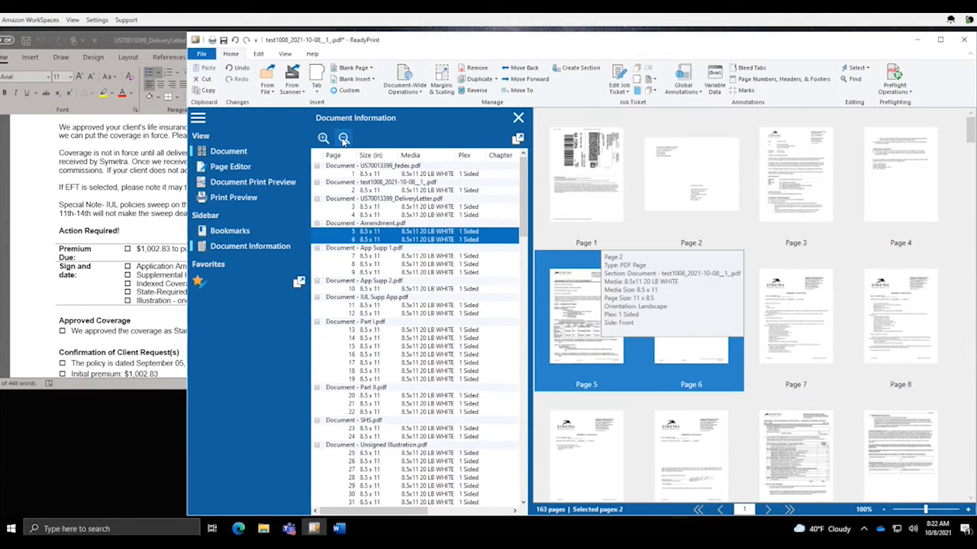
{"action": "left_click", "coordinate": [343, 140]}
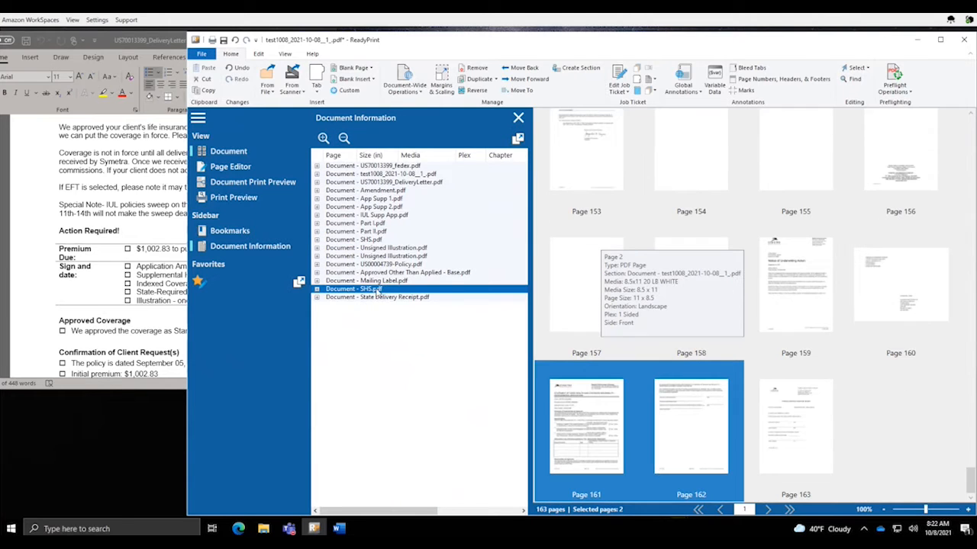
{"action": "left_click", "coordinate": [376, 289]}
{"action": "left_click_drag", "start_coordinate": [390, 258], "coordinate": [393, 200]}
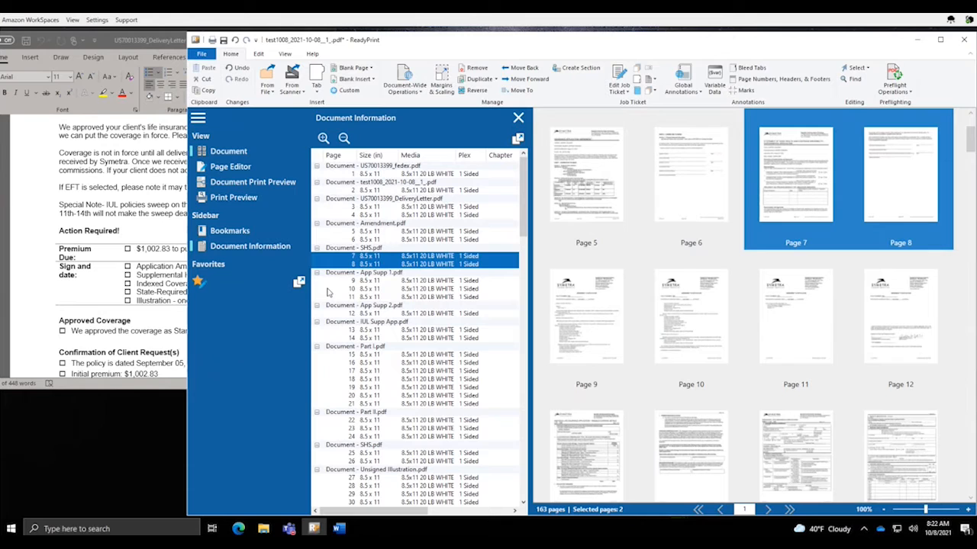
{"action": "left_click", "coordinate": [343, 139]}
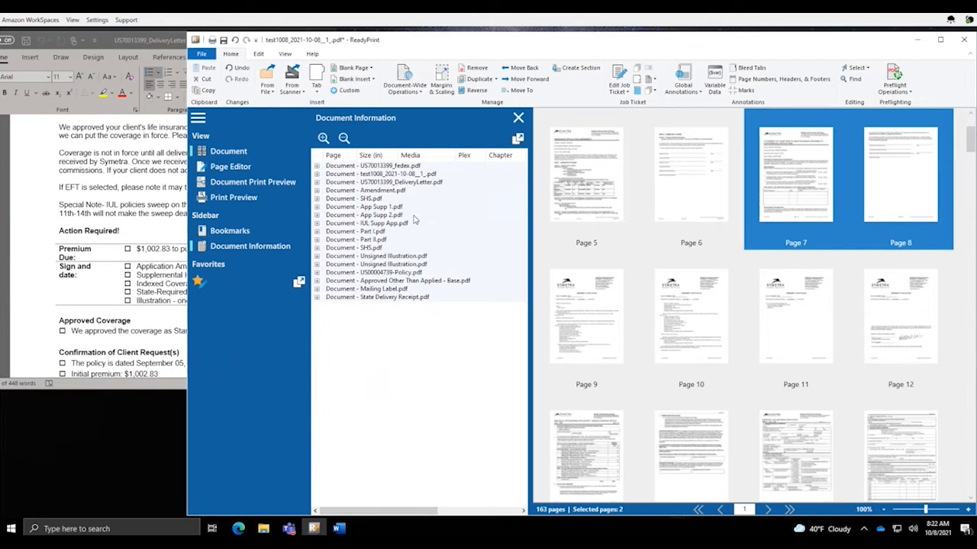
Mark Coverage Details Form in the letter and move IUL Supp App after SHS
{"action": "left_click", "coordinate": [174, 297]}
{"action": "left_click_drag", "start_coordinate": [165, 284], "coordinate": [281, 284]}
{"action": "left_click", "coordinate": [529, 353]}
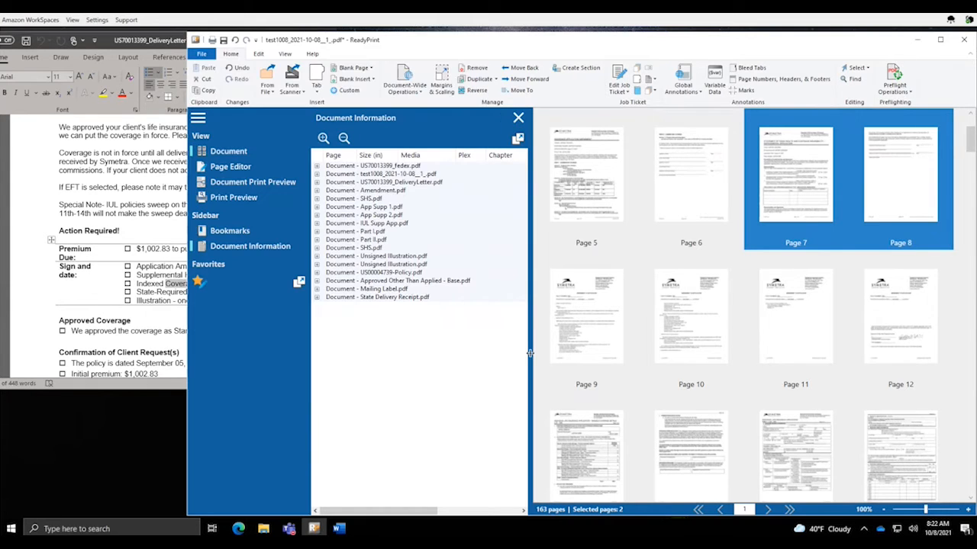
{"action": "scroll", "coordinate": [595, 244], "scroll_direction": "up", "scroll_amount": 2}
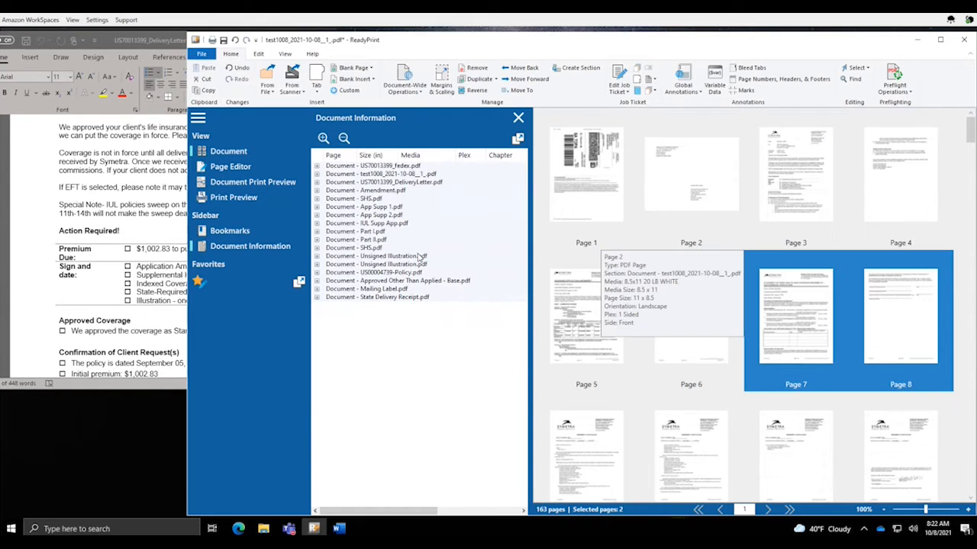
{"action": "left_click", "coordinate": [388, 223]}
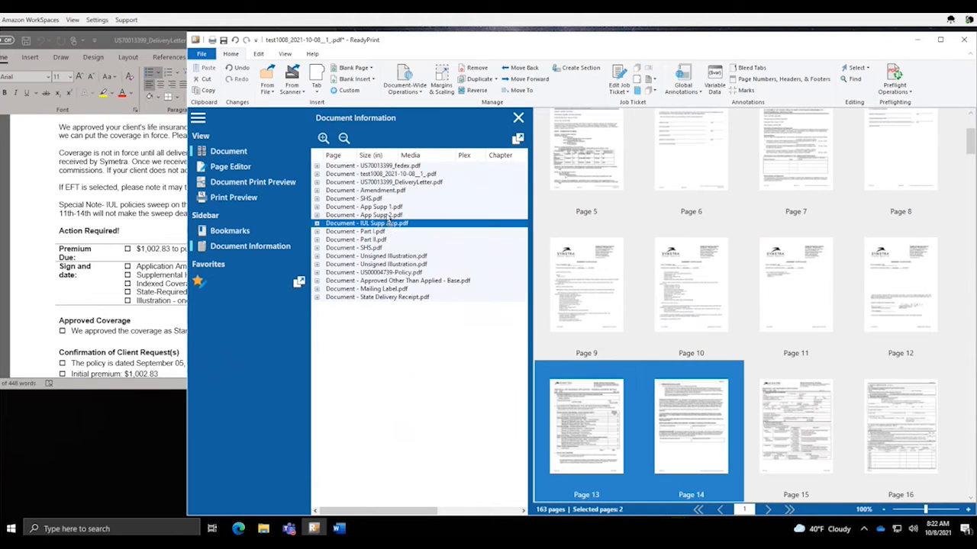
{"action": "left_click_drag", "start_coordinate": [389, 223], "coordinate": [385, 206]}
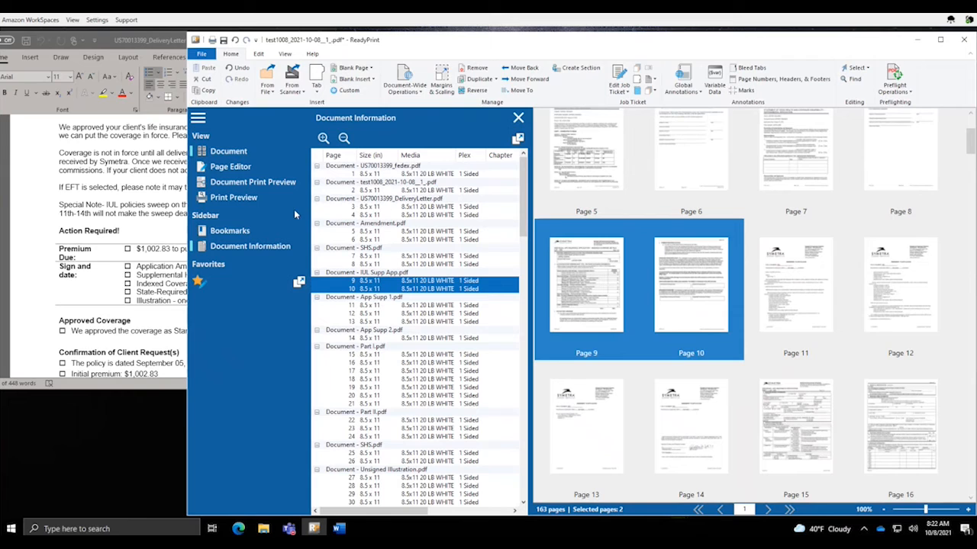
{"action": "left_click", "coordinate": [343, 138]}
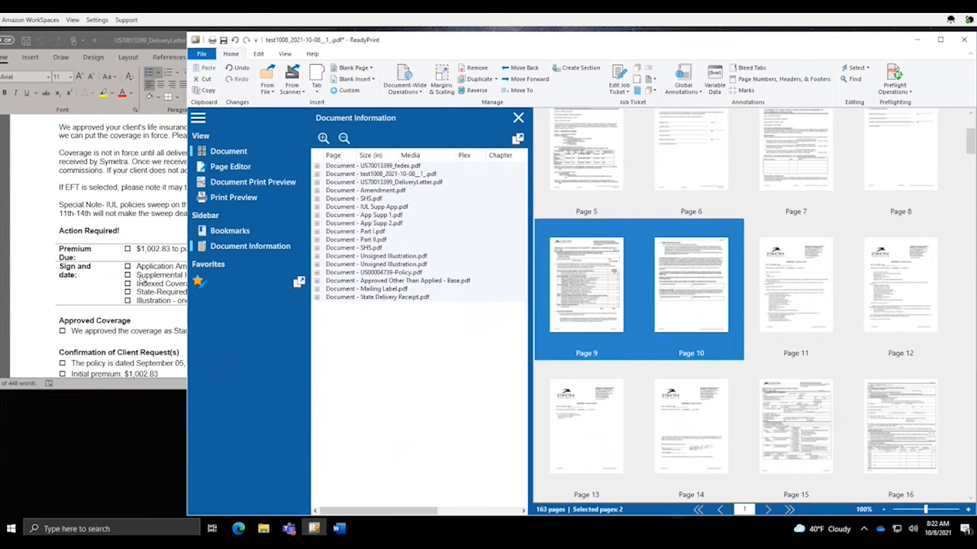
Mark the State-Required Delivery Receipt line and move State Delivery Receipt after IUL Supp App
{"action": "left_click", "coordinate": [157, 293]}
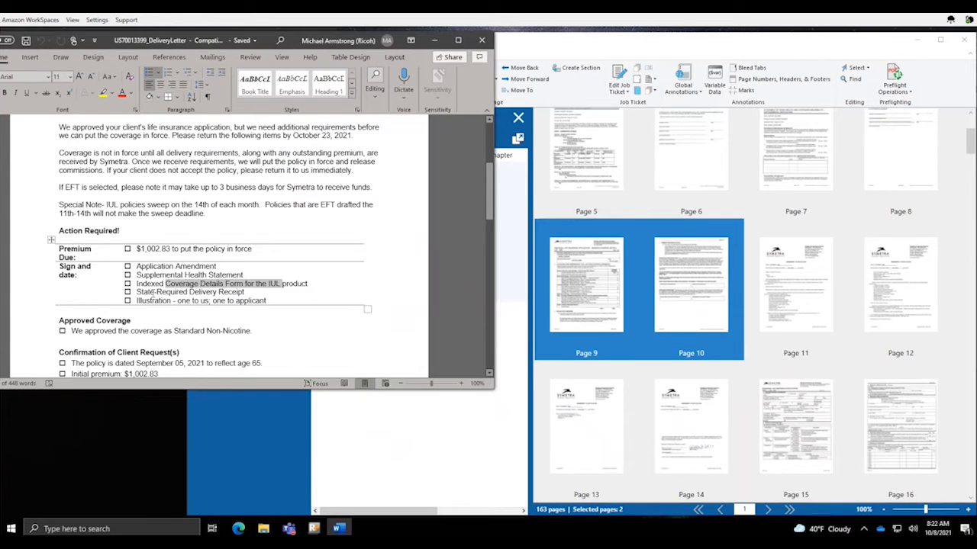
{"action": "triple_click", "coordinate": [153, 295]}
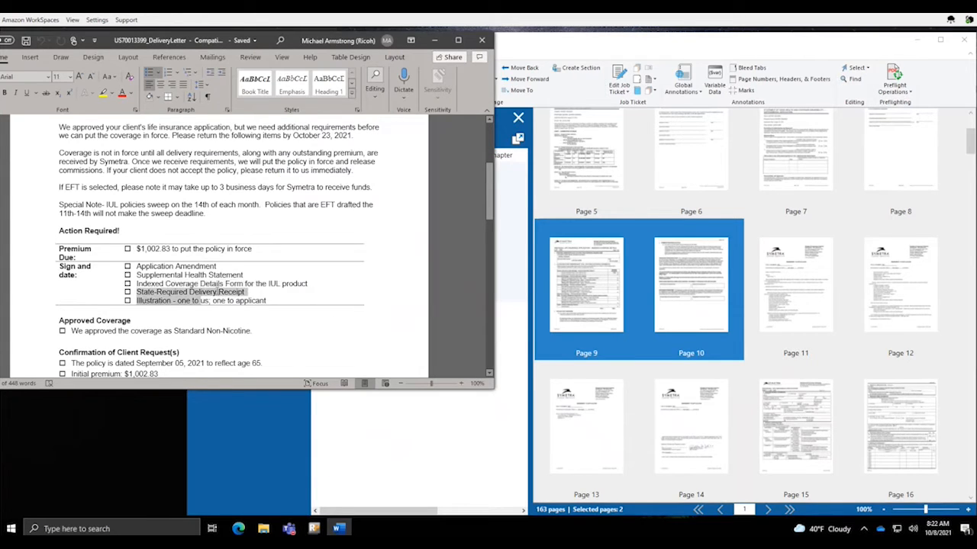
{"action": "left_click", "coordinate": [531, 281]}
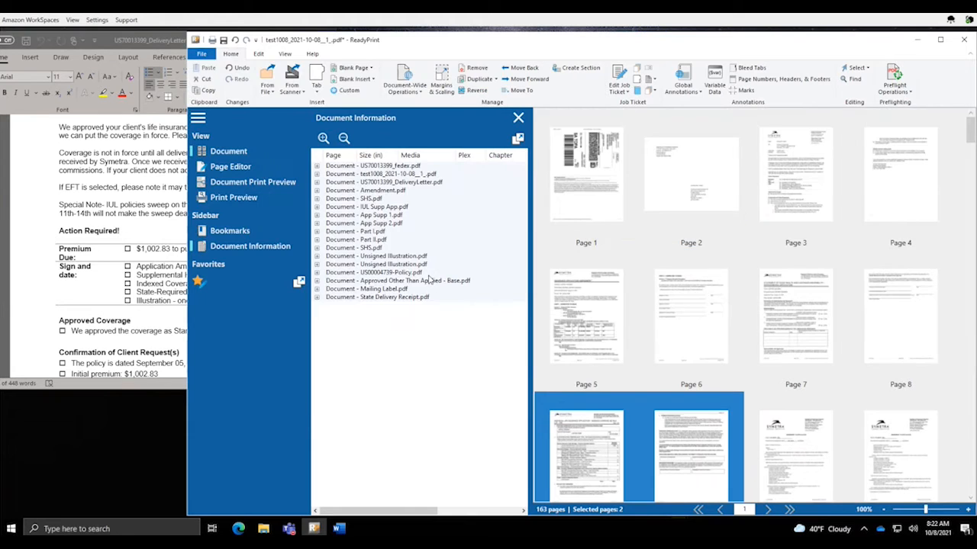
{"action": "left_click", "coordinate": [375, 297]}
{"action": "left_click_drag", "start_coordinate": [376, 296], "coordinate": [387, 217]}
{"action": "left_click", "coordinate": [343, 138]}
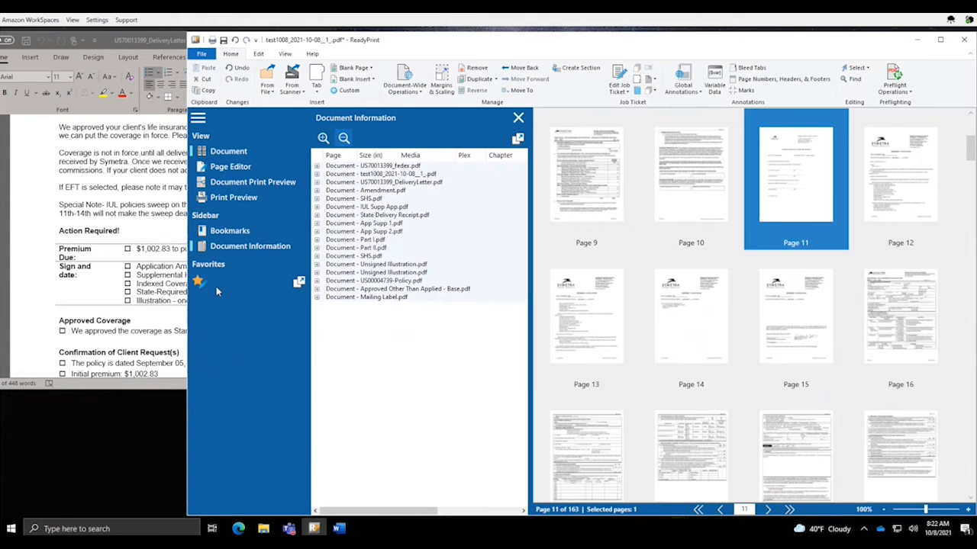
Move both Unsigned Illustration copies together above App Supp 1
{"action": "left_click", "coordinate": [403, 265]}
{"action": "left_click", "coordinate": [402, 273], "text": "shift"}
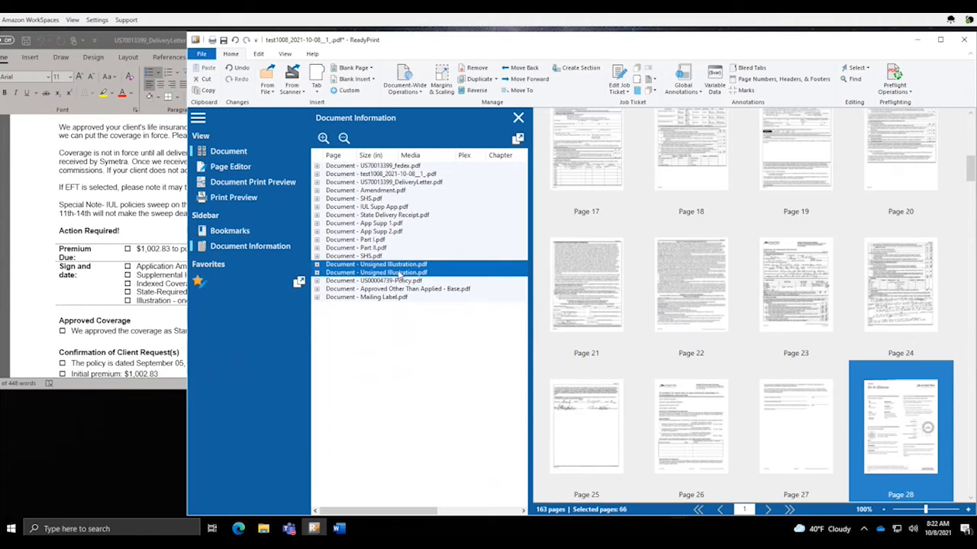
{"action": "left_click_drag", "start_coordinate": [400, 265], "coordinate": [398, 223]}
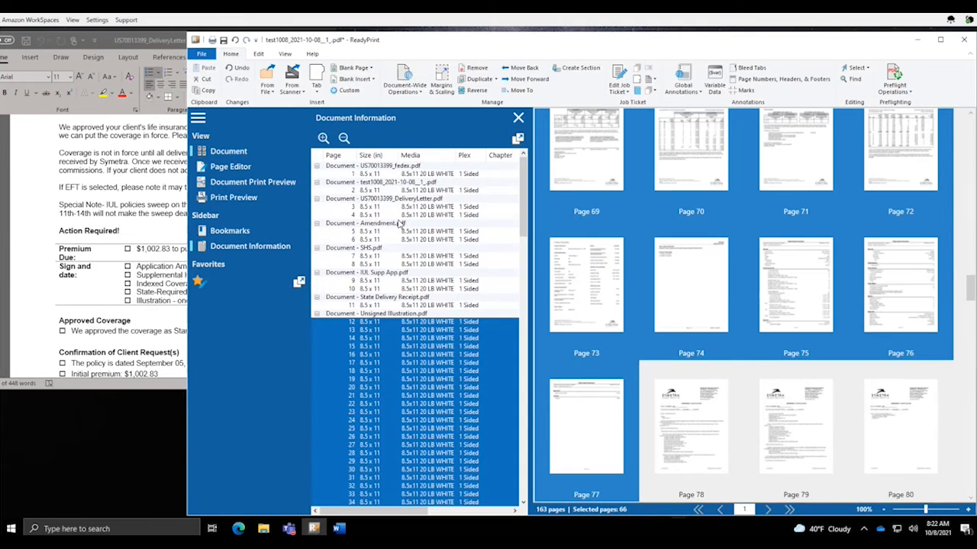
{"action": "left_click", "coordinate": [343, 139]}
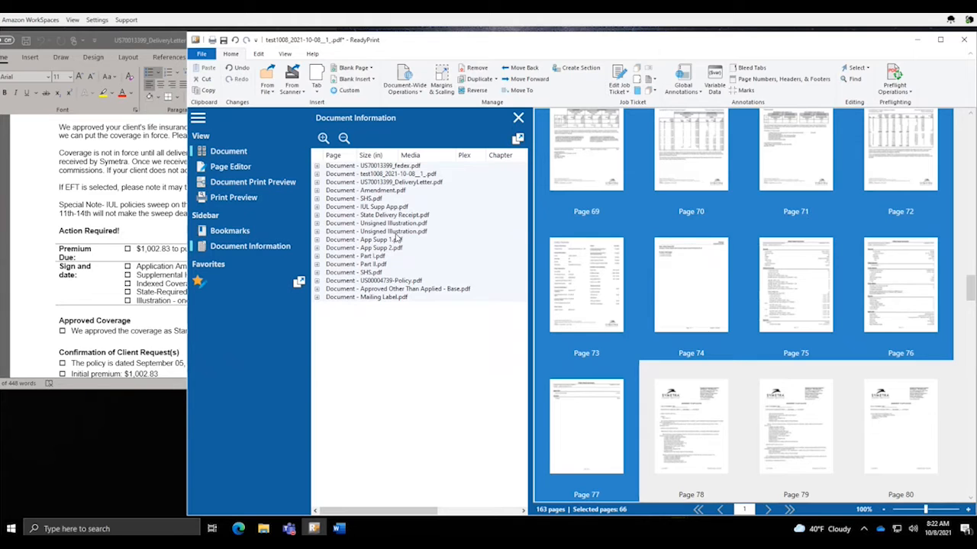
{"action": "left_click", "coordinate": [396, 233]}
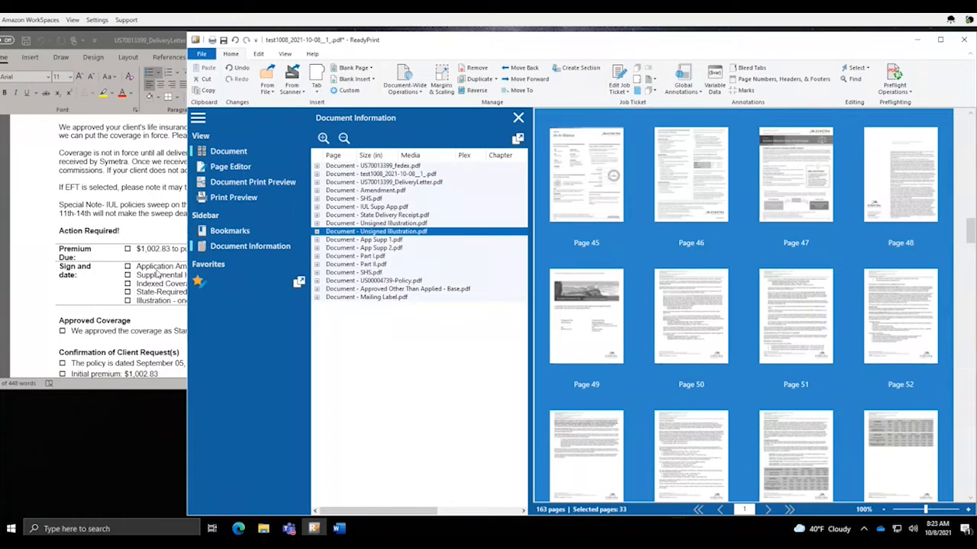
Select App Supp 1, App Supp 2, Part I, Part II and SHS and move them below Mailing Label
{"action": "left_click", "coordinate": [385, 241]}
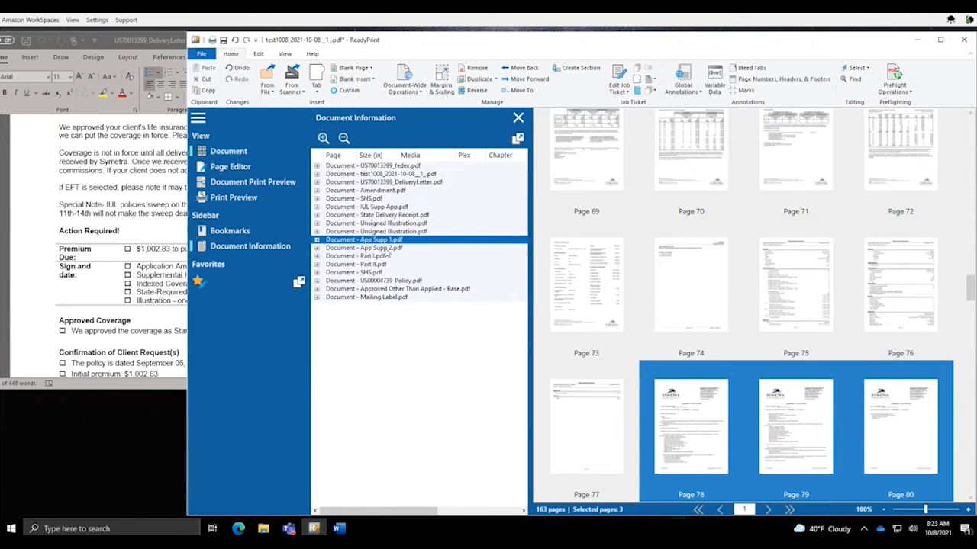
{"action": "left_click", "coordinate": [386, 249], "text": "shift"}
{"action": "left_click", "coordinate": [380, 257], "text": "shift"}
{"action": "left_click", "coordinate": [382, 265], "text": "shift"}
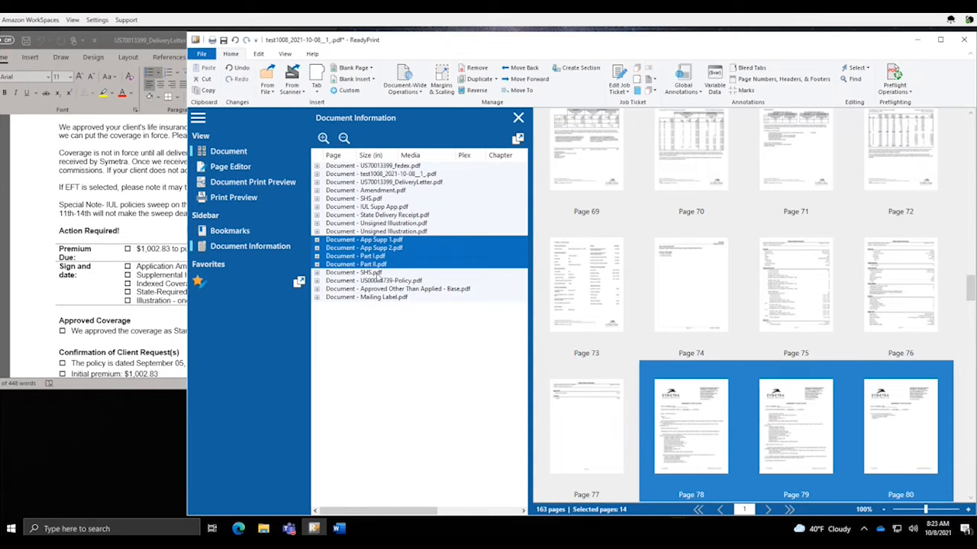
{"action": "left_click", "coordinate": [377, 274], "text": "shift"}
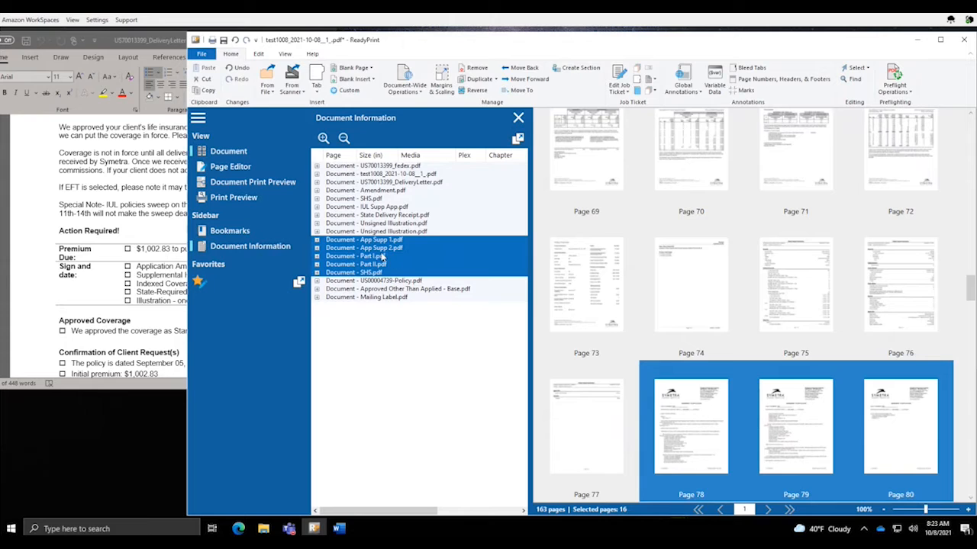
{"action": "left_click", "coordinate": [394, 347]}
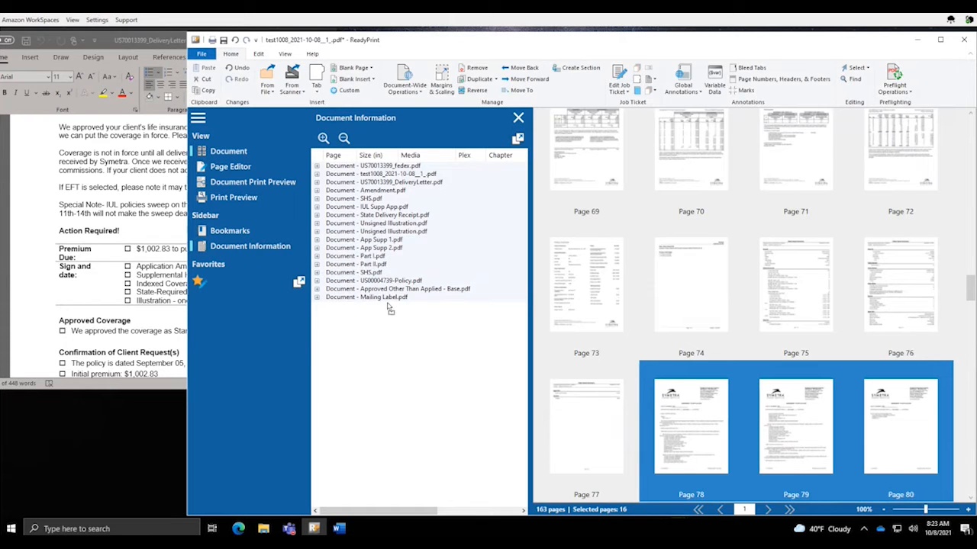
{"action": "left_click_drag", "start_coordinate": [388, 303], "coordinate": [389, 304]}
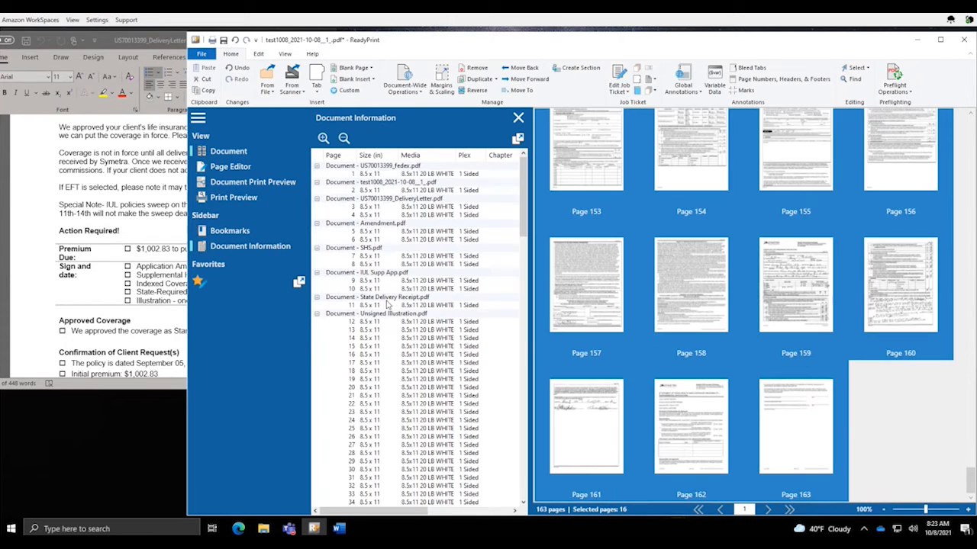
{"action": "left_click", "coordinate": [344, 138]}
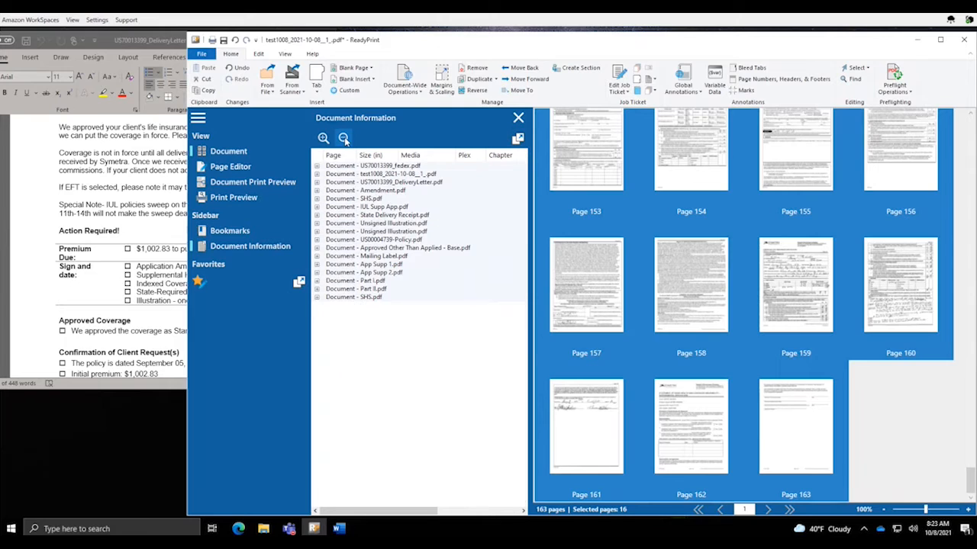
{"action": "left_click", "coordinate": [398, 174]}
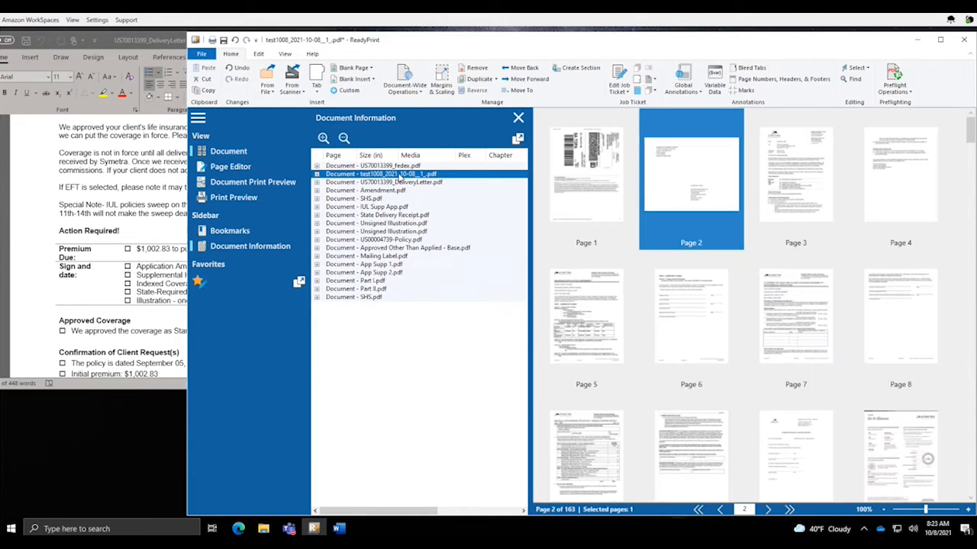
Move Mailing Label.pdf up to third after test1008, and Approved Other Than Applied - Base above the policy PDF
{"action": "left_click", "coordinate": [394, 256]}
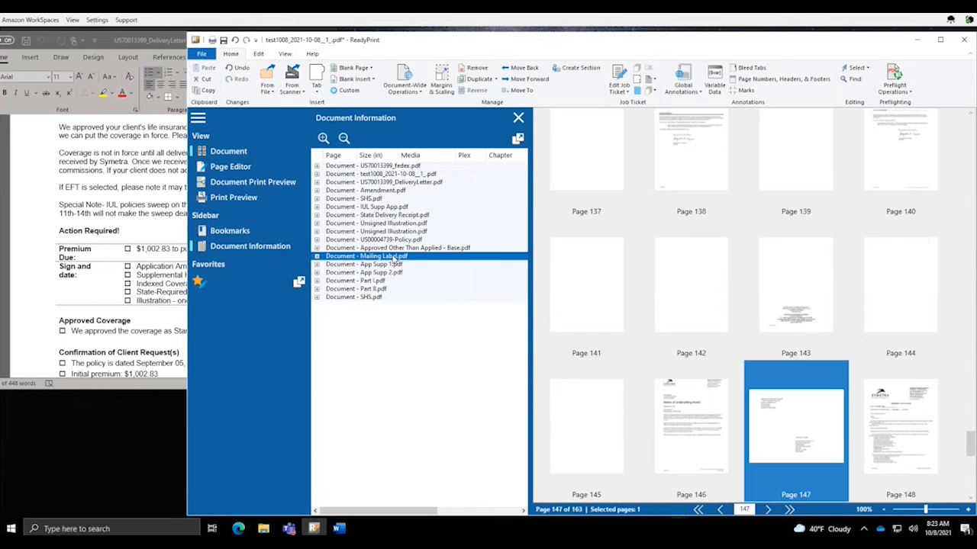
{"action": "left_click_drag", "start_coordinate": [394, 257], "coordinate": [409, 183]}
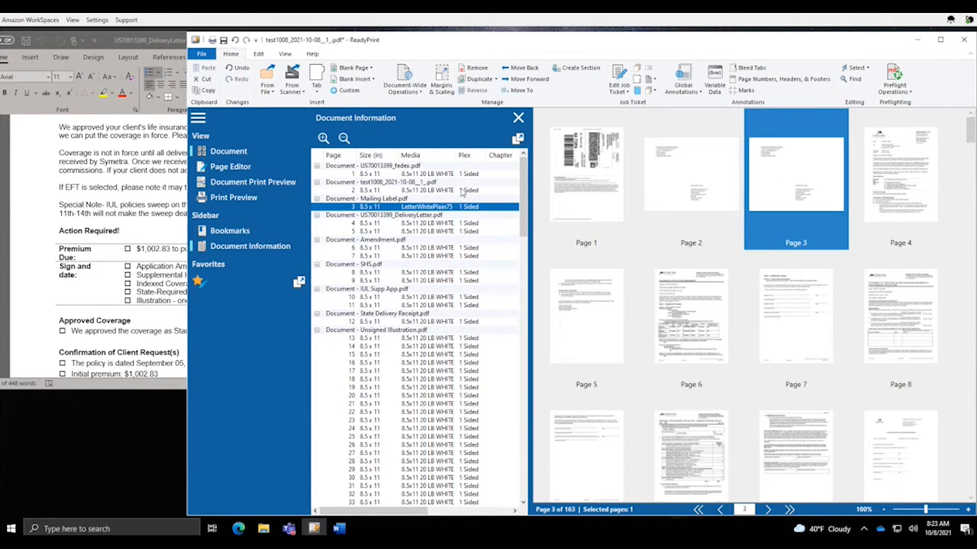
{"action": "left_click", "coordinate": [342, 142]}
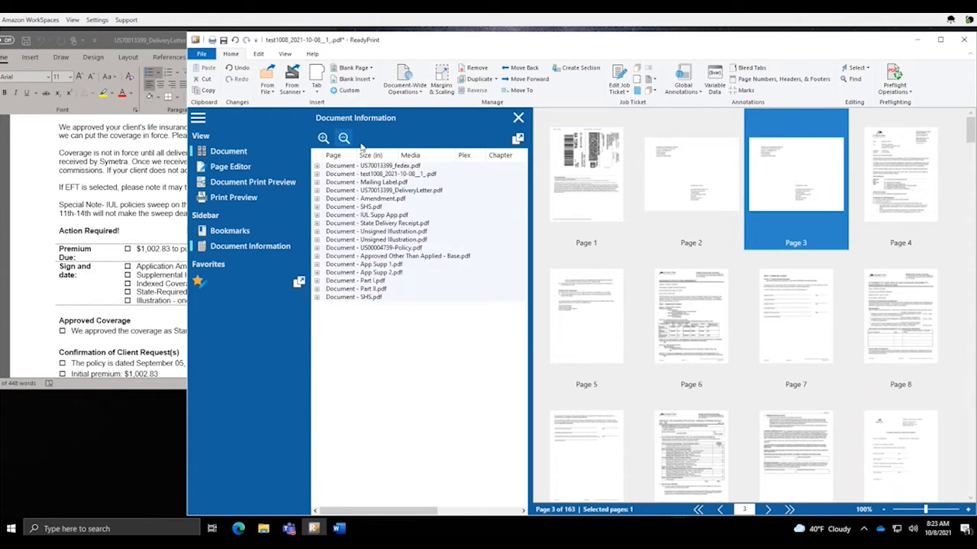
{"action": "left_click", "coordinate": [416, 257]}
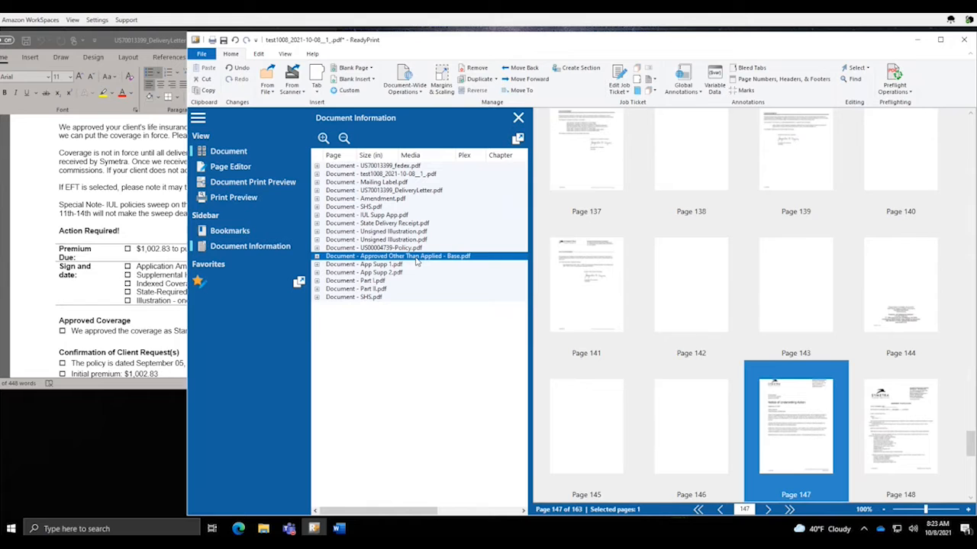
{"action": "left_click_drag", "start_coordinate": [415, 261], "coordinate": [413, 248]}
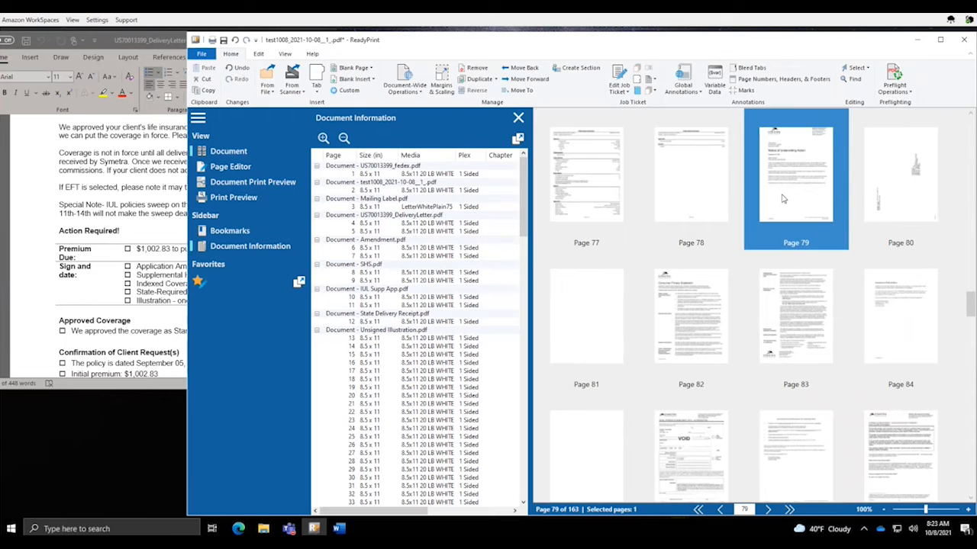
Enlarge the page thumbnails to 150% and jump to the Approved Other Than Applied - Base pages
{"action": "scroll", "coordinate": [782, 198], "scroll_direction": "up", "scroll_amount": 2}
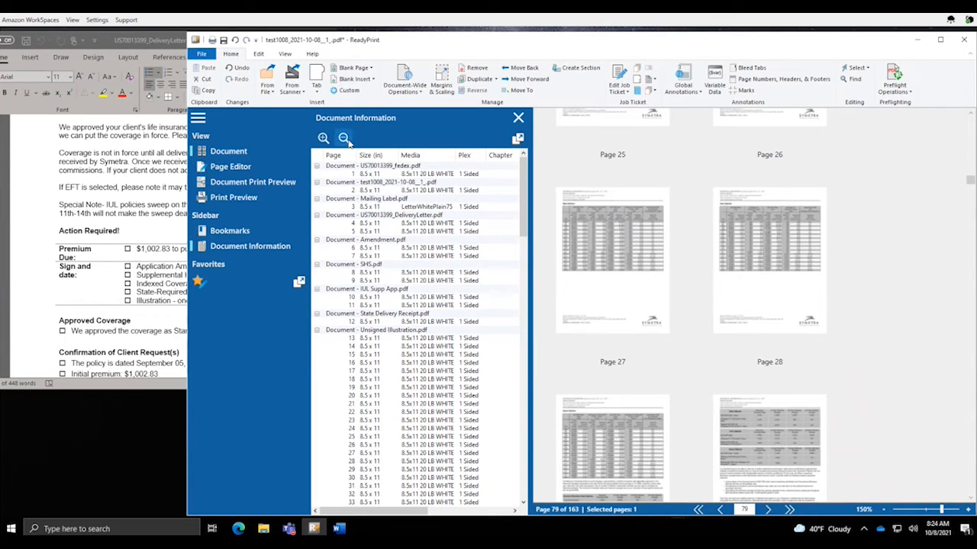
{"action": "left_click", "coordinate": [344, 138]}
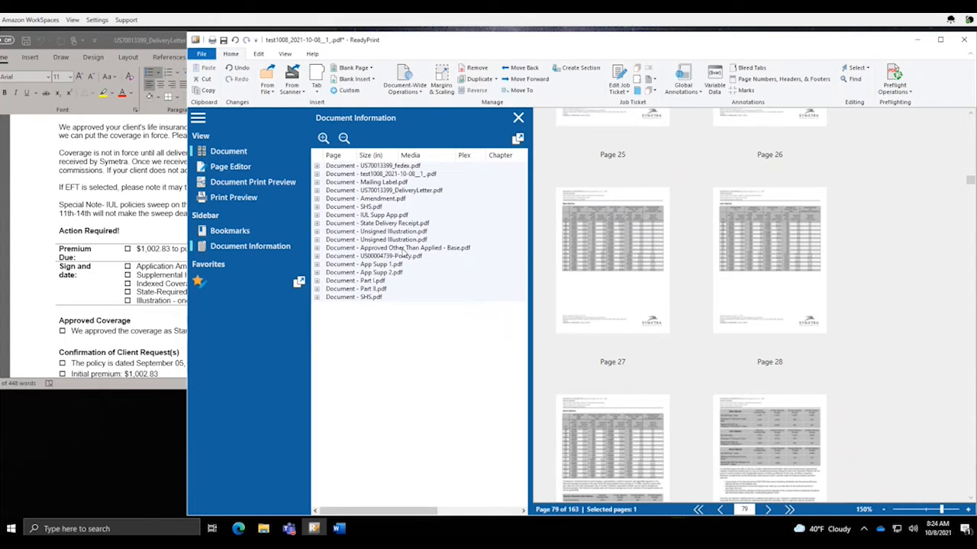
{"action": "left_click", "coordinate": [400, 250]}
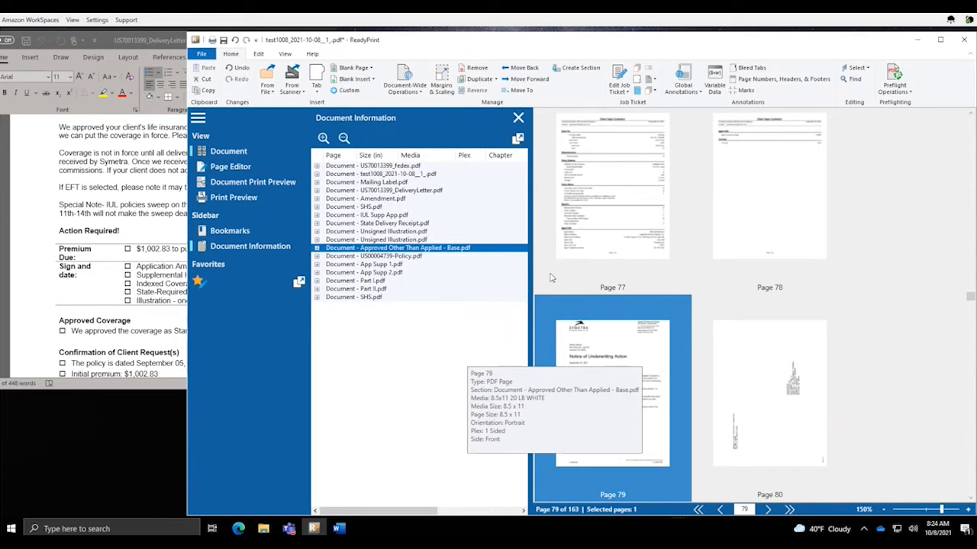
{"action": "left_click", "coordinate": [382, 258]}
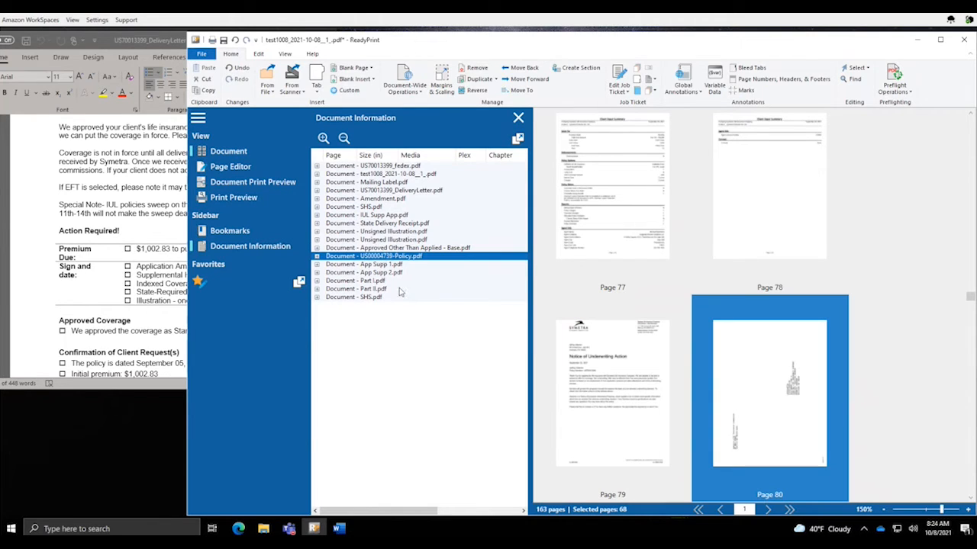
{"action": "left_click", "coordinate": [377, 297], "text": "shift"}
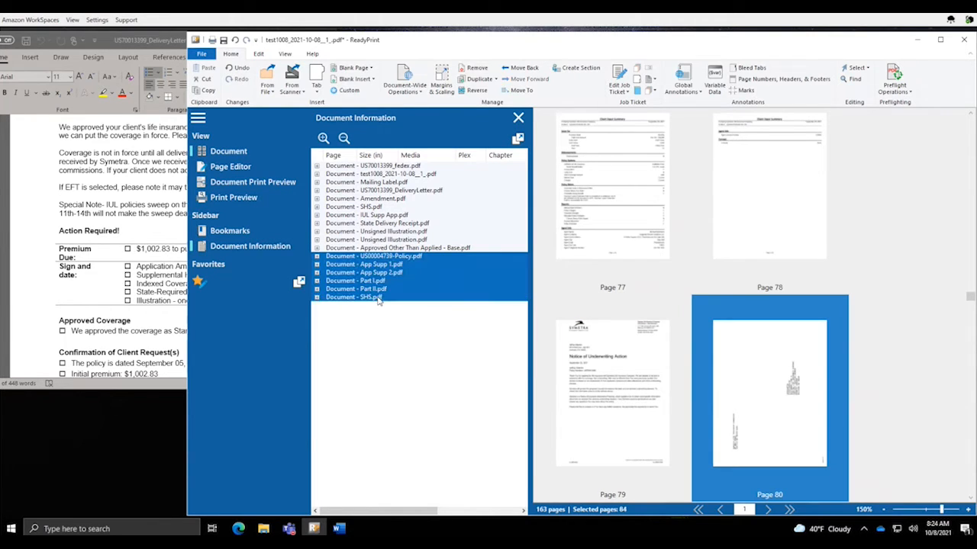
{"action": "left_click", "coordinate": [402, 256]}
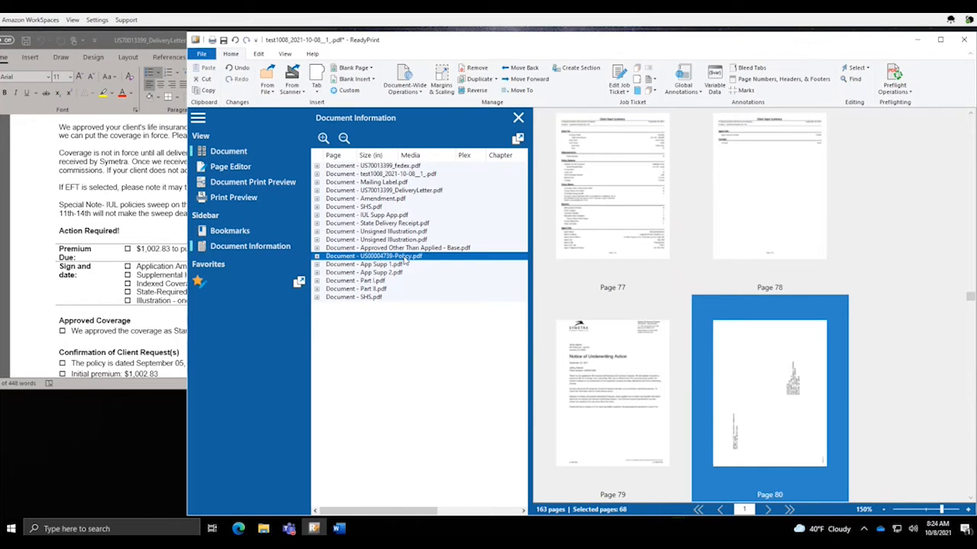
{"action": "double_click", "coordinate": [405, 259]}
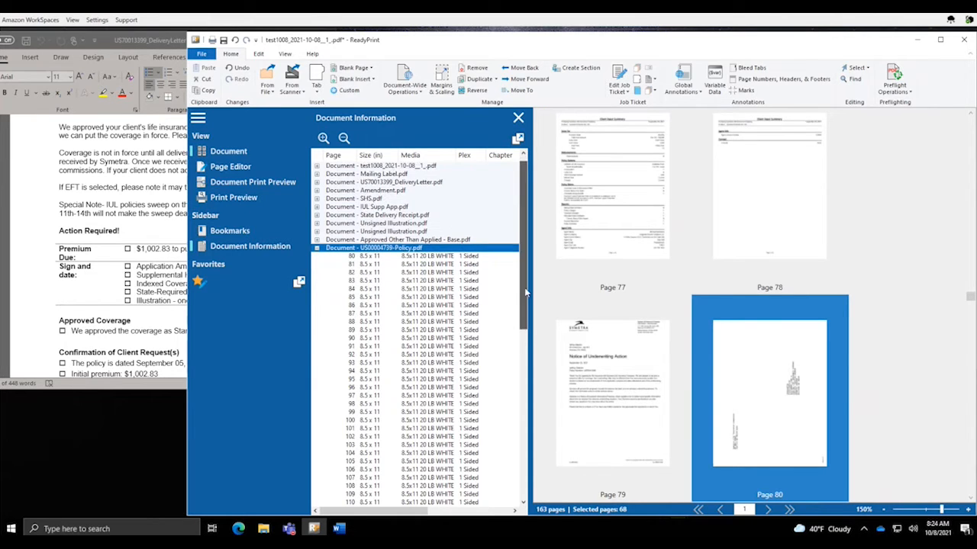
{"action": "left_click_drag", "start_coordinate": [525, 292], "coordinate": [529, 324]}
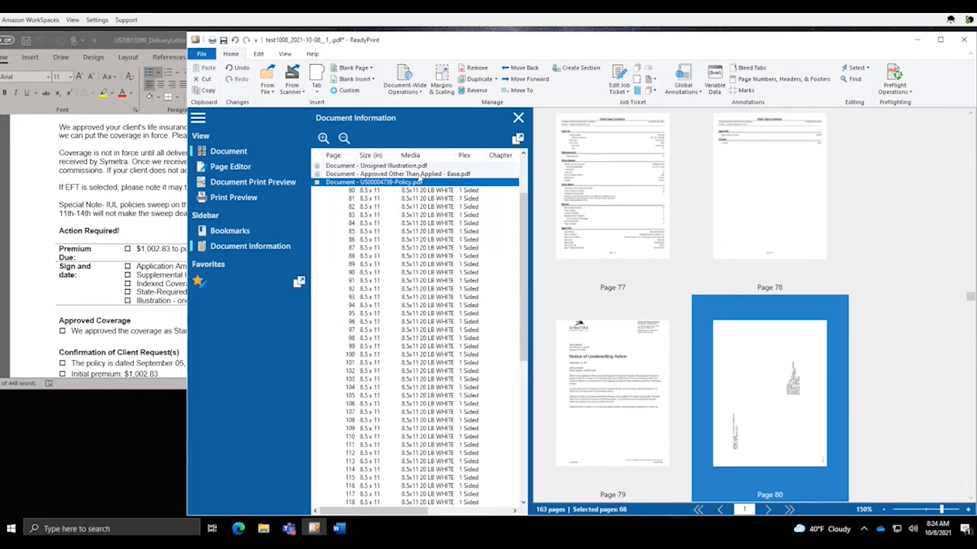
{"action": "left_click", "coordinate": [445, 191]}
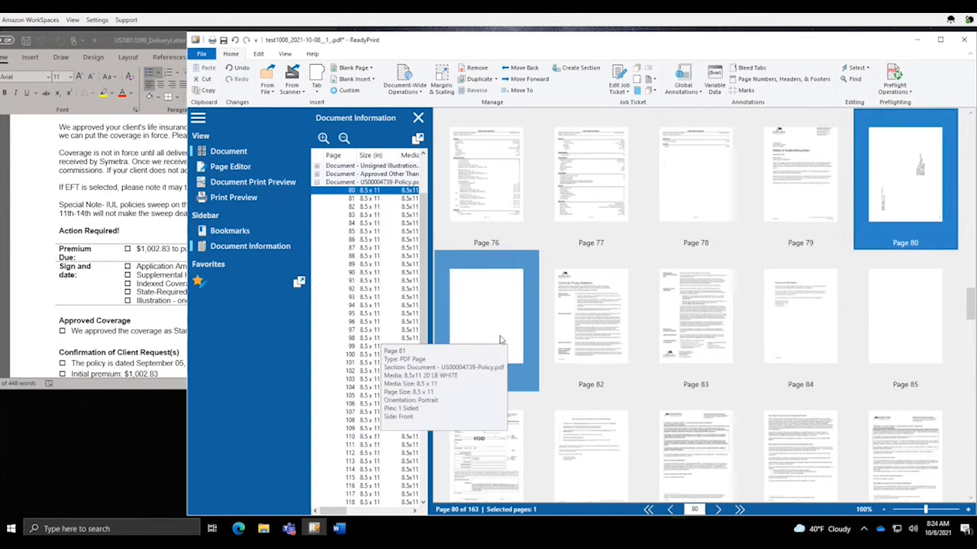
Remove near-blank pages 80 and 81 from the policy document, leaving the job at 161 pages
{"action": "left_click", "coordinate": [485, 318], "text": "ctrl"}
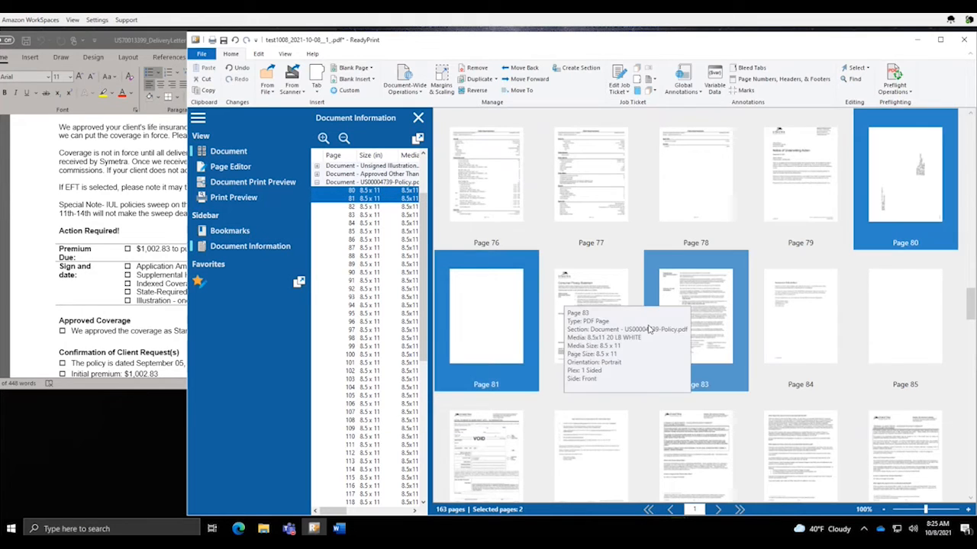
{"action": "right_click", "coordinate": [482, 311]}
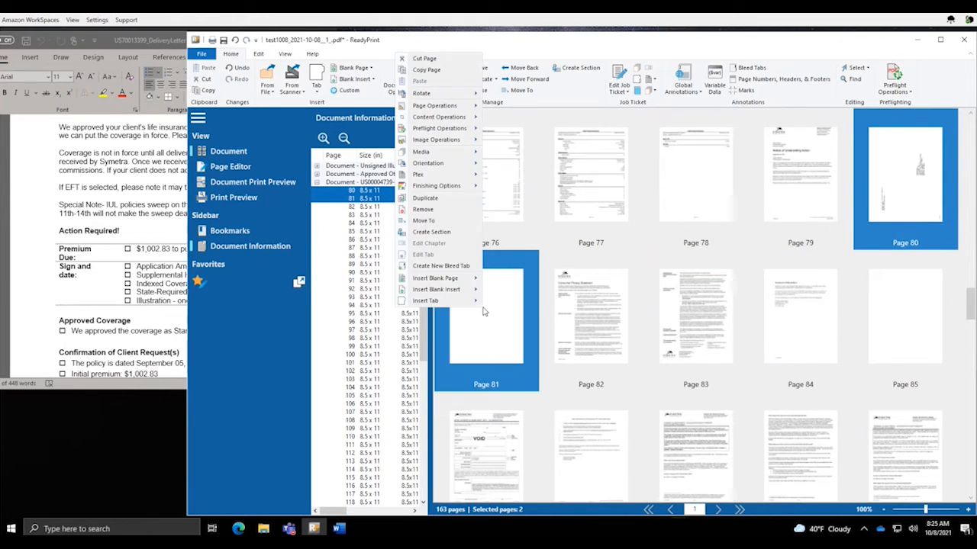
{"action": "left_click", "coordinate": [448, 212]}
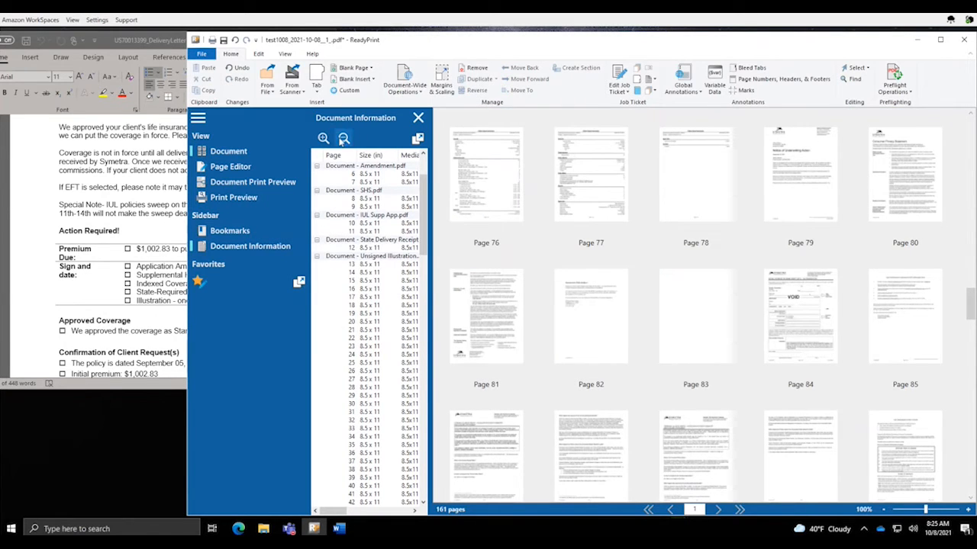
{"action": "left_click", "coordinate": [343, 138]}
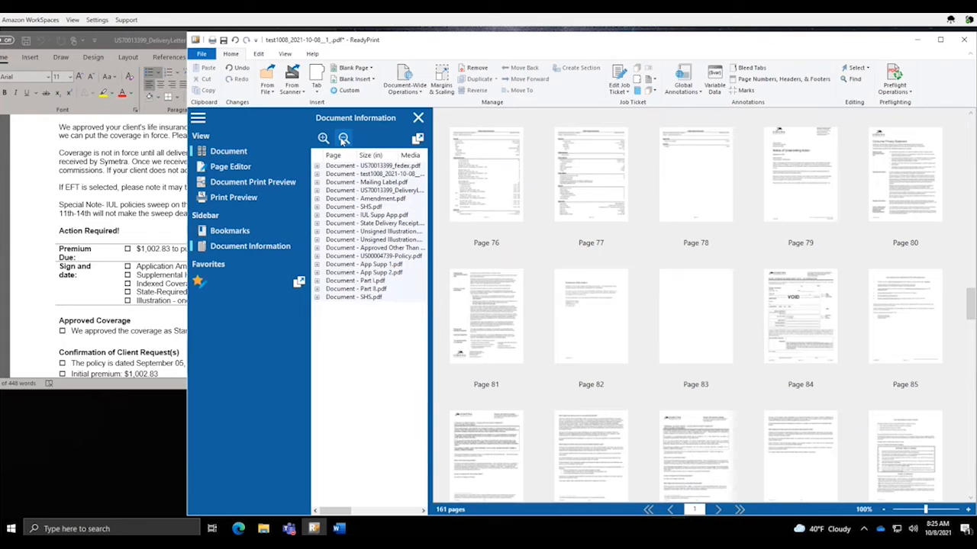
Select the policy document's pages, then scroll the thumbnails and select page 94 alone
{"action": "left_click", "coordinate": [392, 257]}
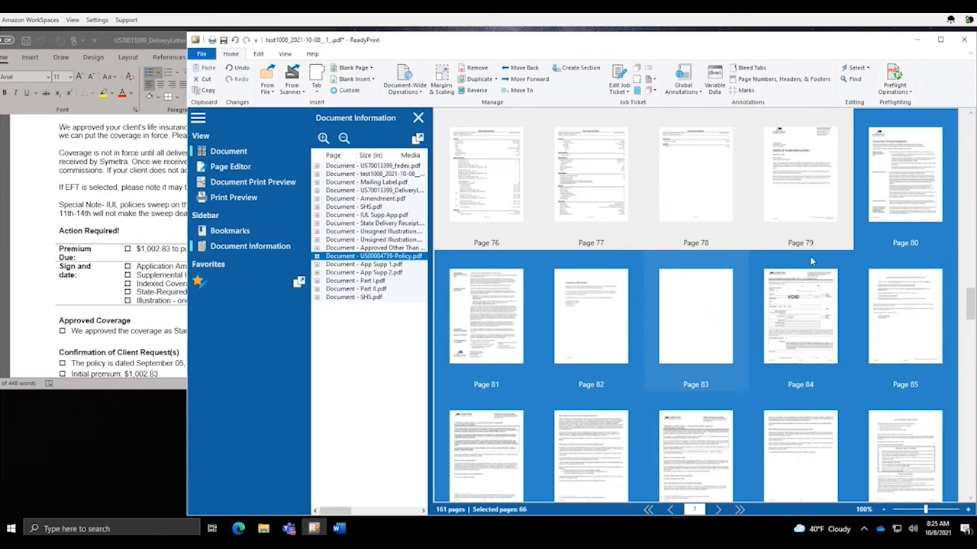
{"action": "left_click", "coordinate": [900, 175]}
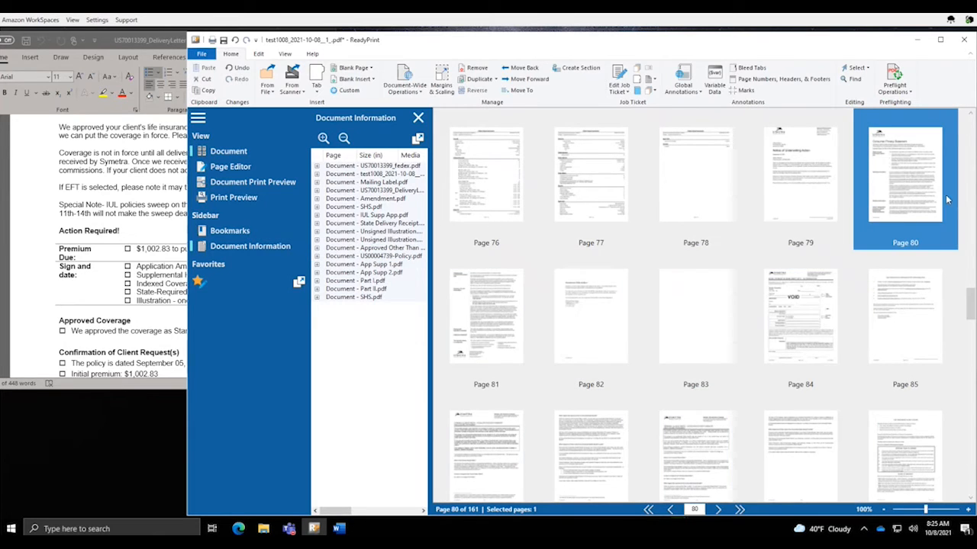
{"action": "left_click_drag", "start_coordinate": [971, 301], "coordinate": [972, 320]}
{"action": "left_click", "coordinate": [801, 315]}
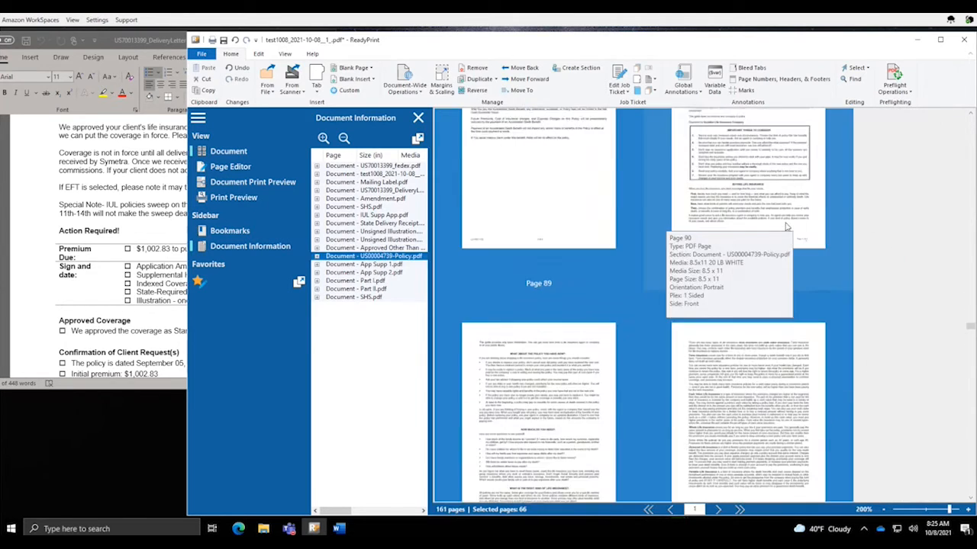
{"action": "scroll", "coordinate": [785, 227], "scroll_direction": "down", "scroll_amount": 8}
{"action": "scroll", "coordinate": [785, 226], "scroll_direction": "down", "scroll_amount": 1}
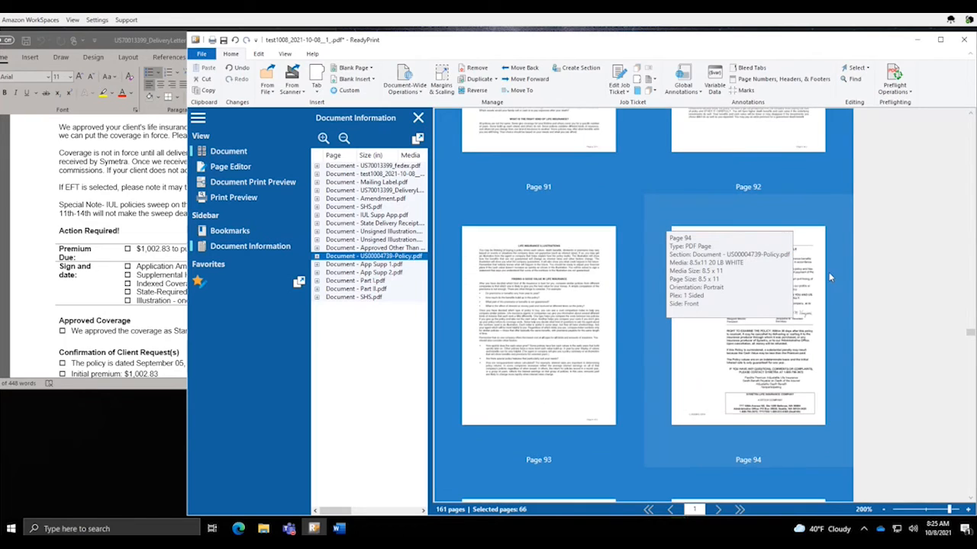
{"action": "left_click", "coordinate": [777, 370]}
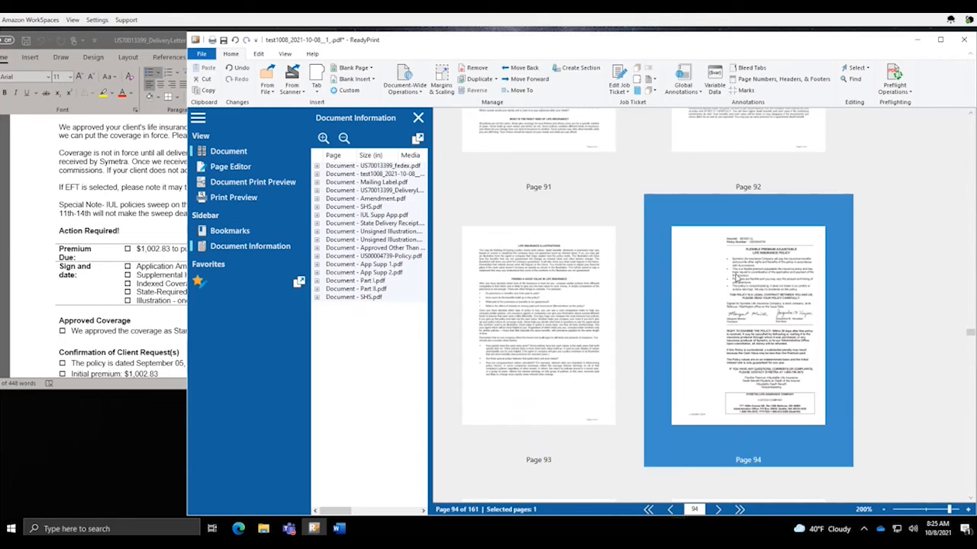
Set page 94's Plex to 1 Sided after browsing its Media options without changing them
{"action": "right_click", "coordinate": [734, 277]}
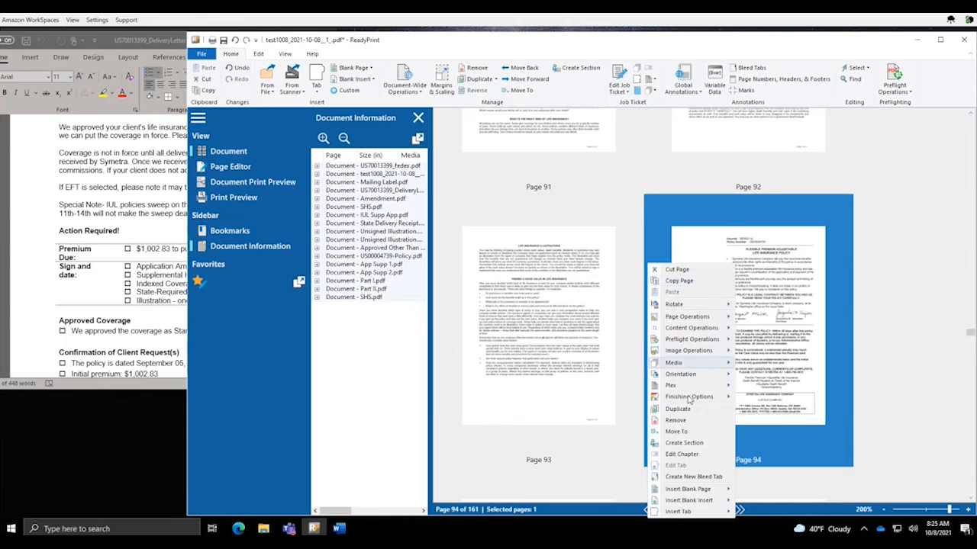
{"action": "mouse_move", "coordinate": [686, 365]}
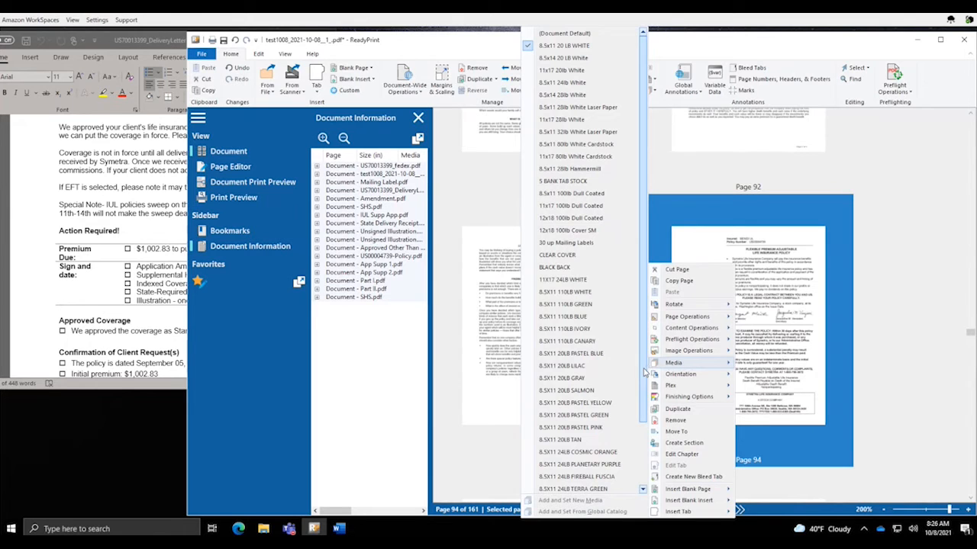
{"action": "scroll", "coordinate": [644, 372], "scroll_direction": "down", "scroll_amount": 5}
{"action": "left_click", "coordinate": [555, 478]}
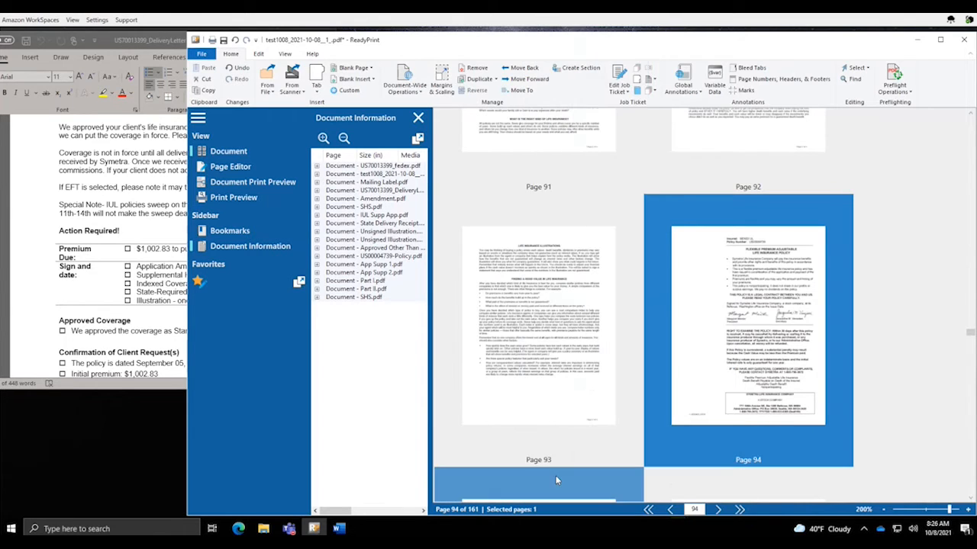
{"action": "right_click", "coordinate": [750, 309]}
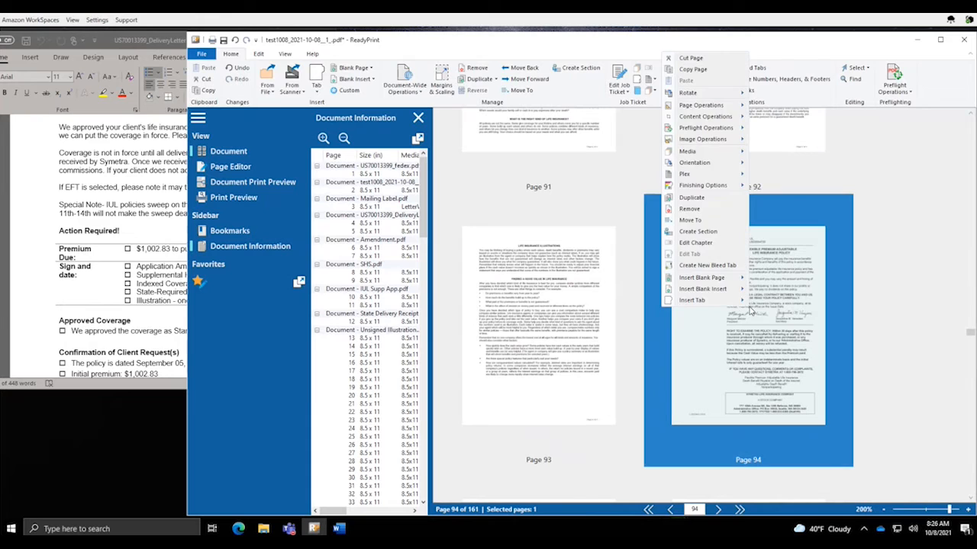
{"action": "mouse_move", "coordinate": [711, 177]}
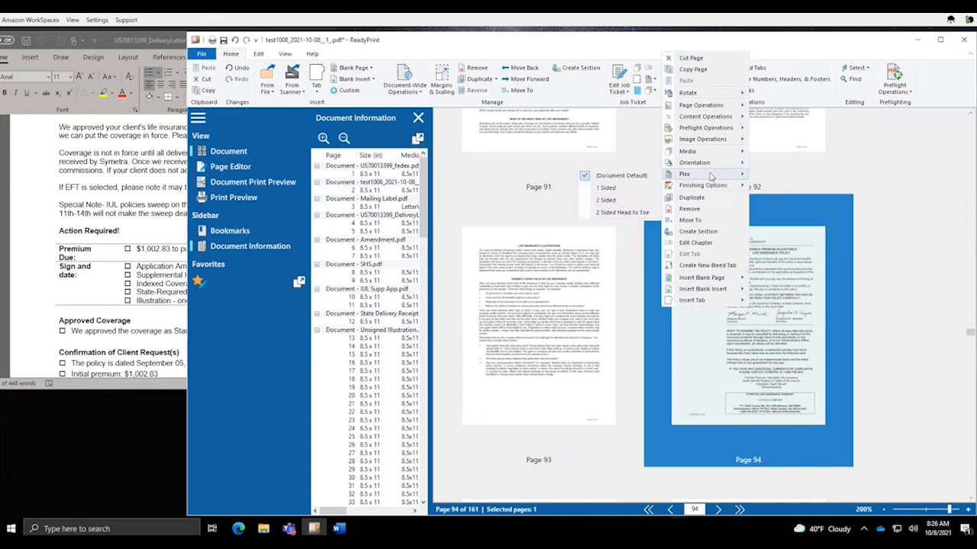
{"action": "left_click", "coordinate": [618, 191]}
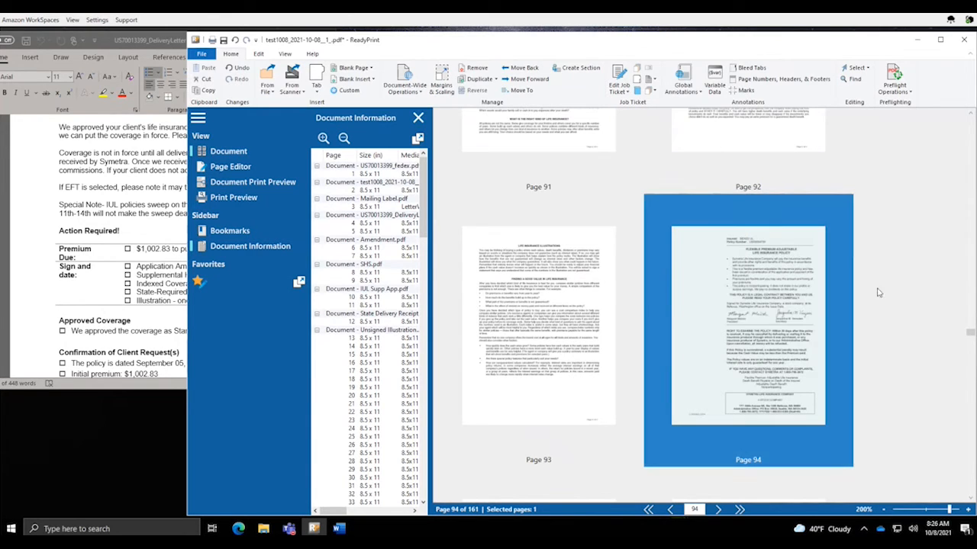
{"action": "scroll", "coordinate": [877, 292], "scroll_direction": "down", "scroll_amount": 5, "text": "ctrl"}
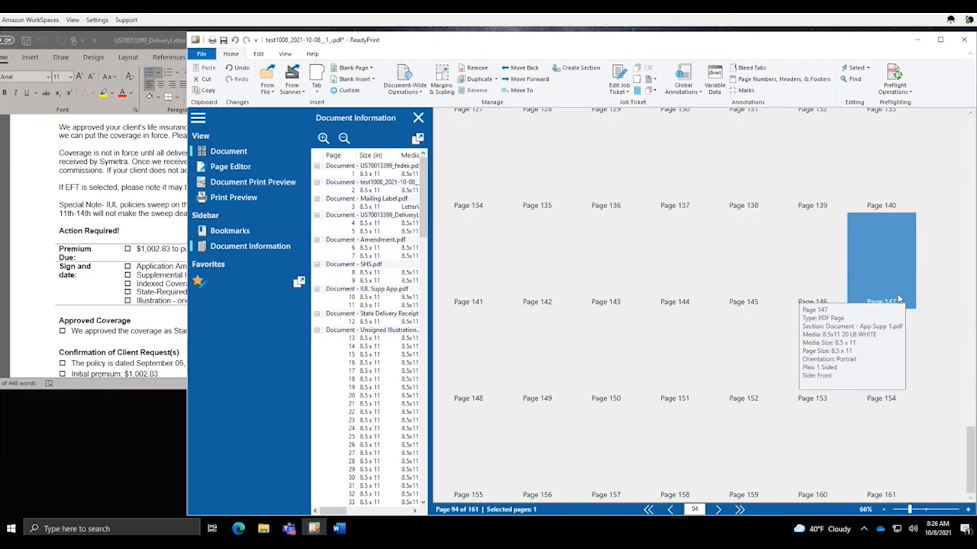
{"action": "scroll", "coordinate": [894, 290], "scroll_direction": "up", "scroll_amount": 10}
{"action": "scroll", "coordinate": [898, 298], "scroll_direction": "up", "scroll_amount": 2, "text": "ctrl"}
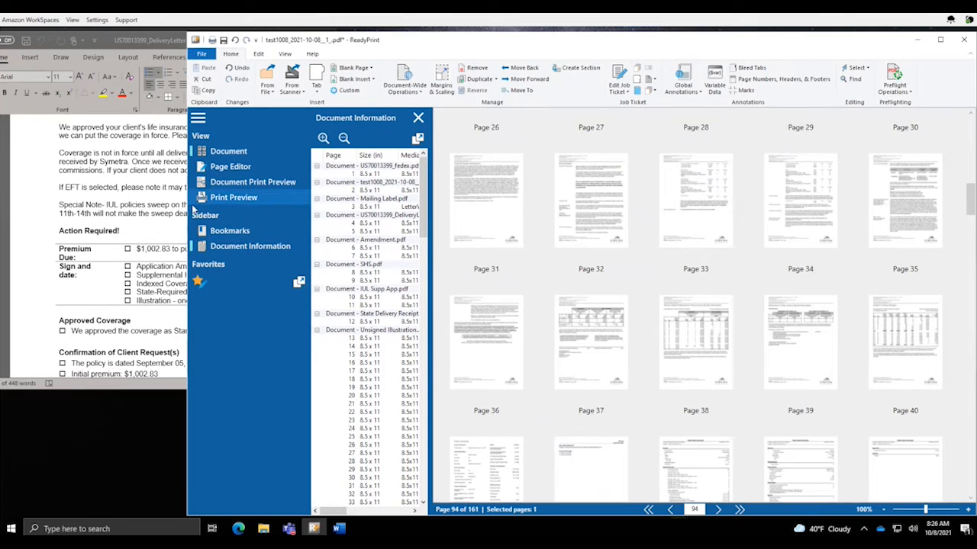
{"action": "left_click", "coordinate": [243, 251]}
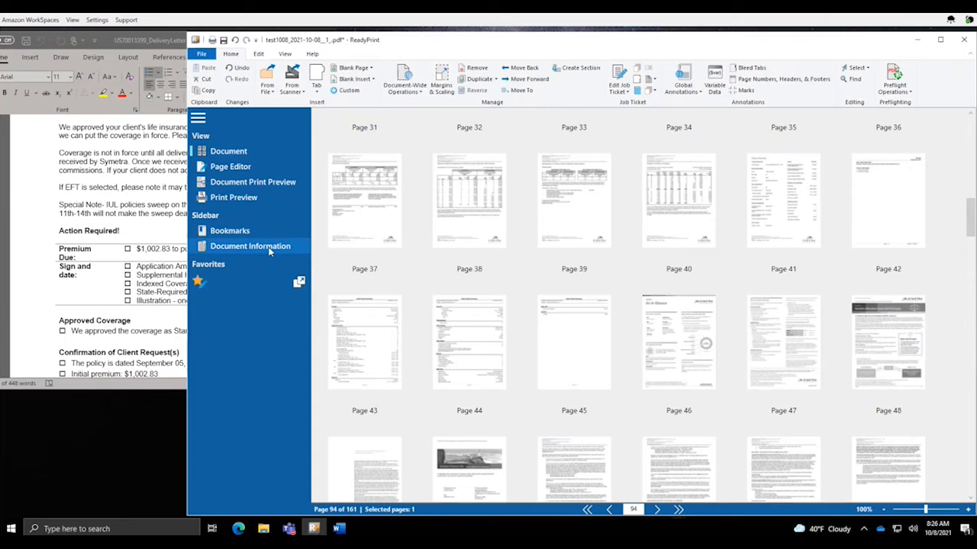
{"action": "left_click", "coordinate": [268, 249]}
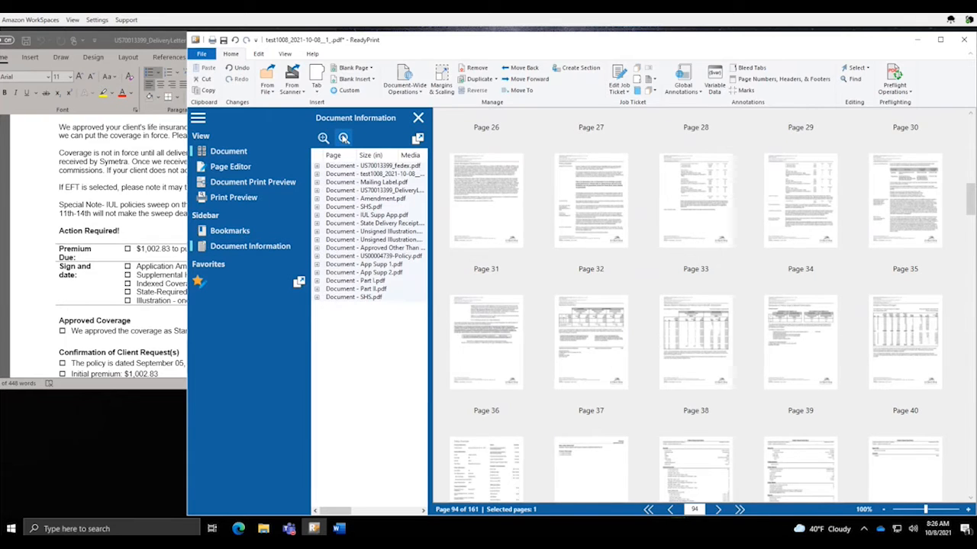
{"action": "left_click", "coordinate": [392, 256]}
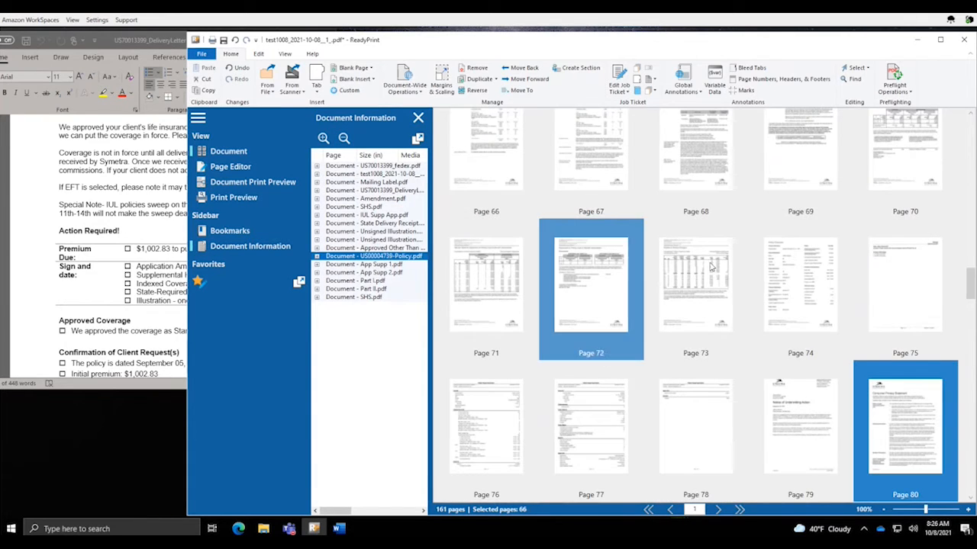
{"action": "scroll", "coordinate": [717, 267], "scroll_direction": "down", "scroll_amount": 3}
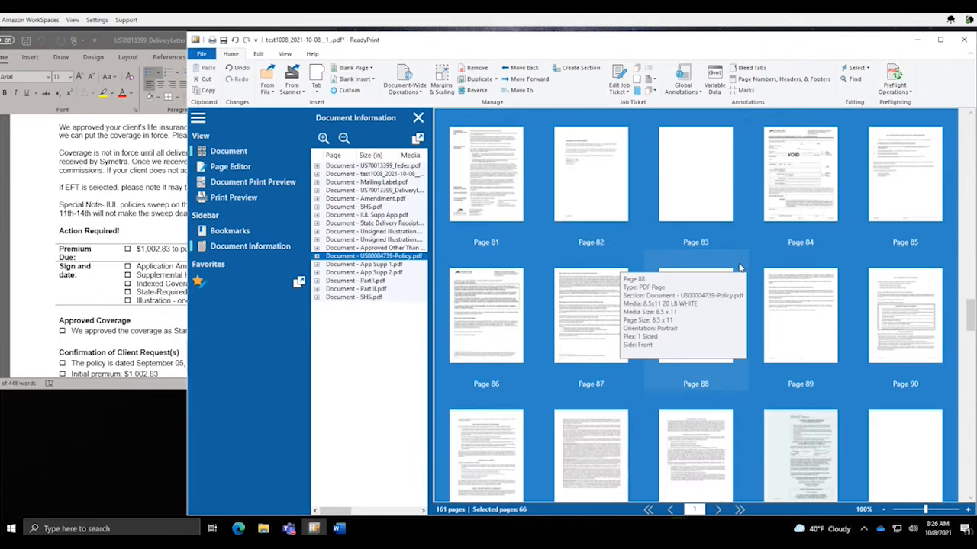
{"action": "scroll", "coordinate": [763, 282], "scroll_direction": "down", "scroll_amount": 1}
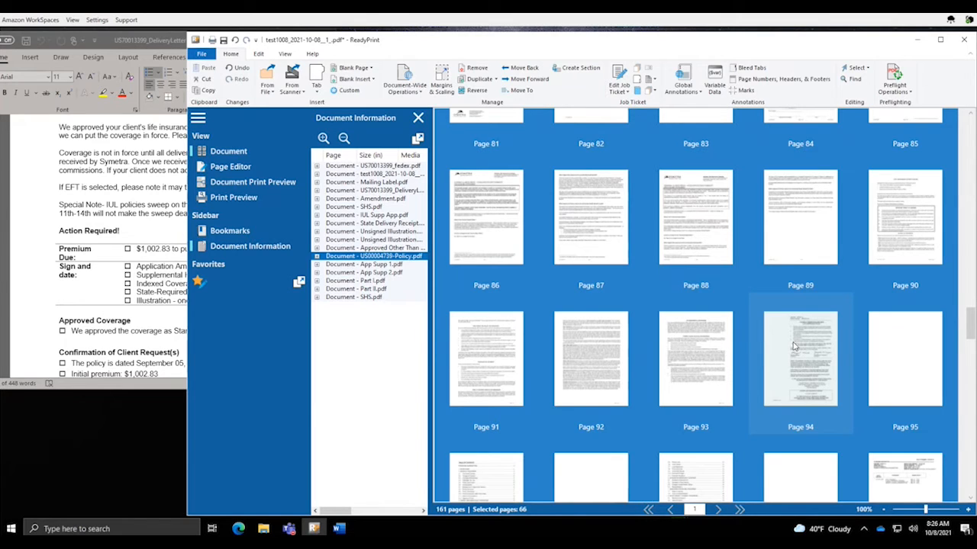
Insert a blank page before page 94
{"action": "left_click", "coordinate": [793, 346]}
{"action": "right_click", "coordinate": [794, 346]}
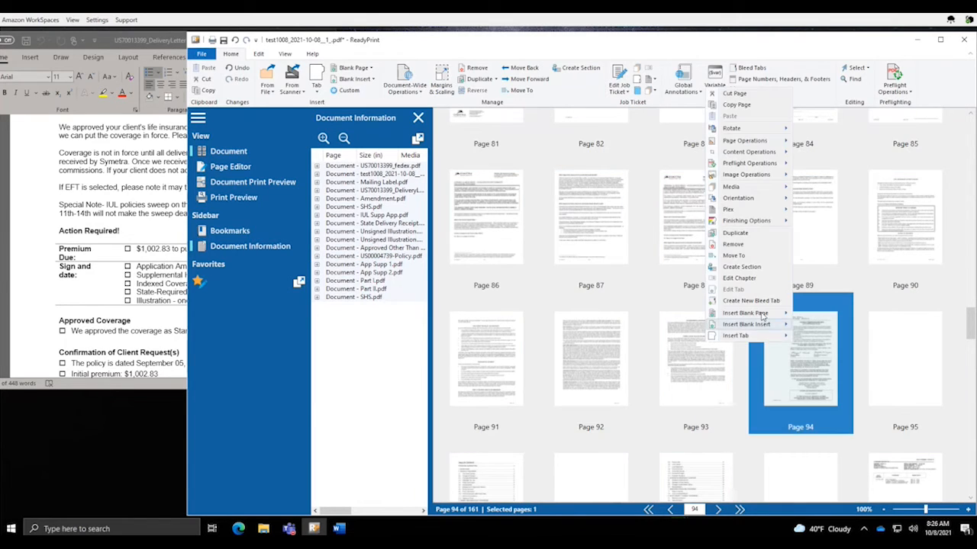
{"action": "mouse_move", "coordinate": [756, 315]}
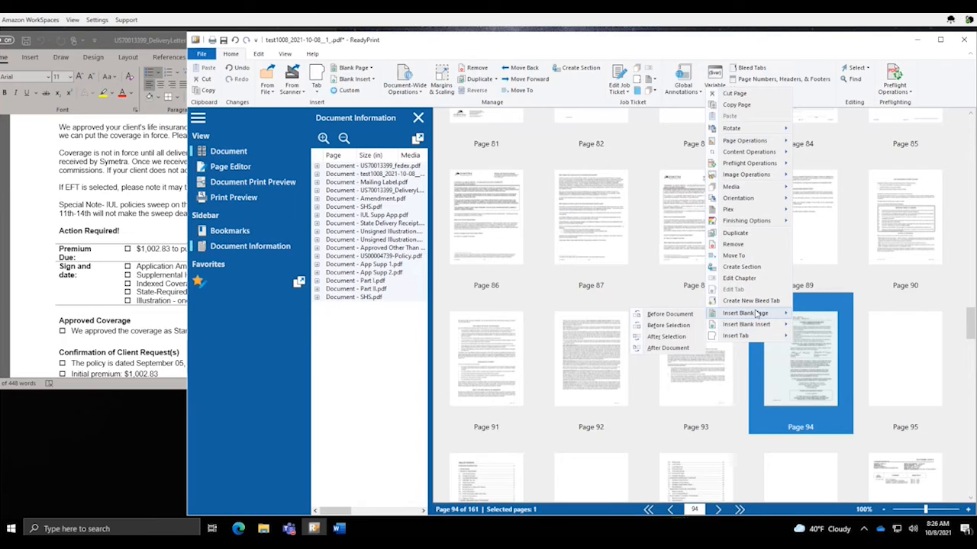
{"action": "left_click", "coordinate": [668, 326]}
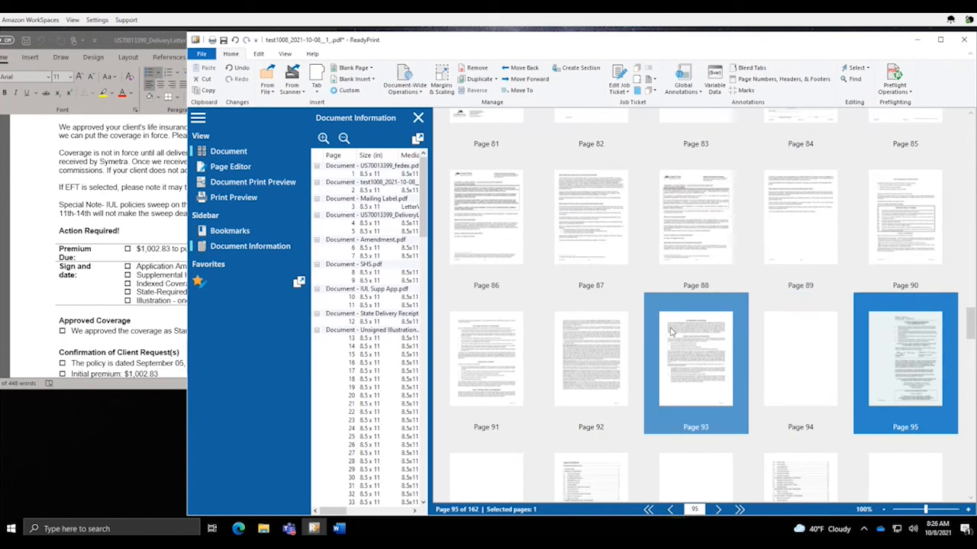
Set the new blank page 94 to RED media
{"action": "left_click", "coordinate": [804, 358]}
{"action": "right_click", "coordinate": [804, 359]}
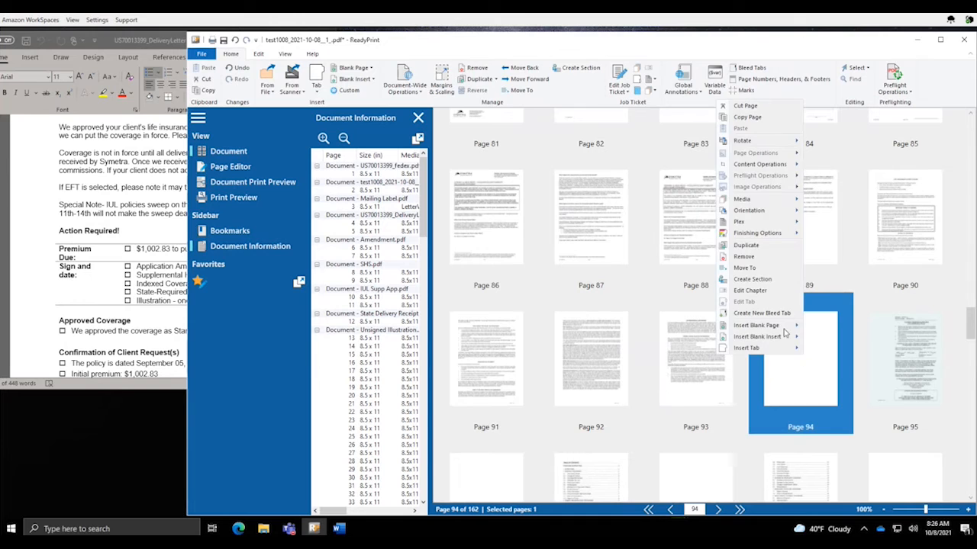
{"action": "mouse_move", "coordinate": [752, 203]}
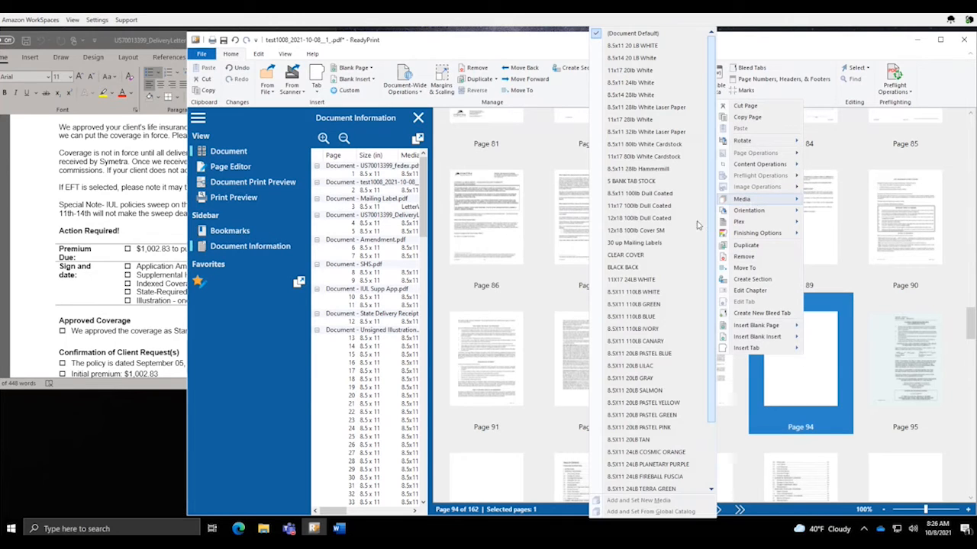
{"action": "scroll", "coordinate": [661, 458], "scroll_direction": "down", "scroll_amount": 2}
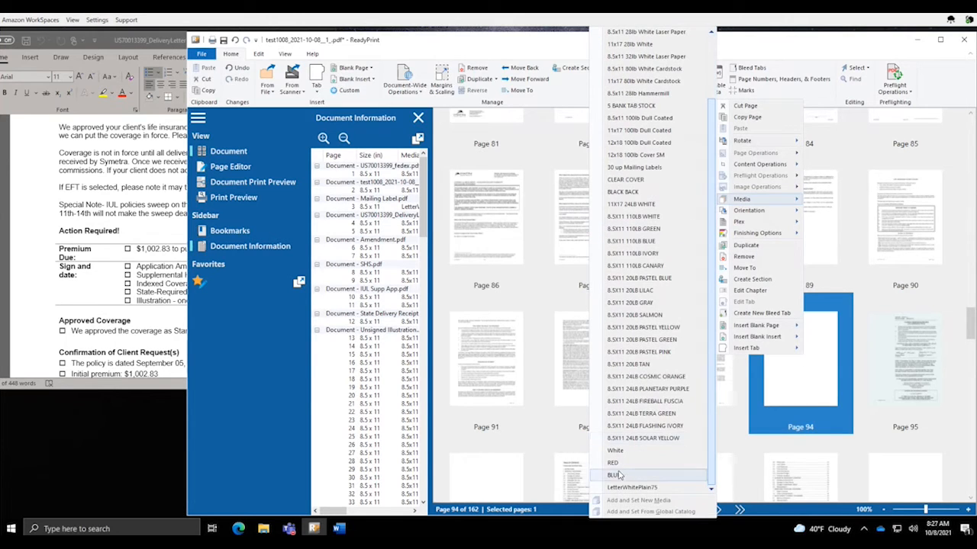
{"action": "left_click", "coordinate": [658, 463]}
{"action": "mouse_move", "coordinate": [802, 336]}
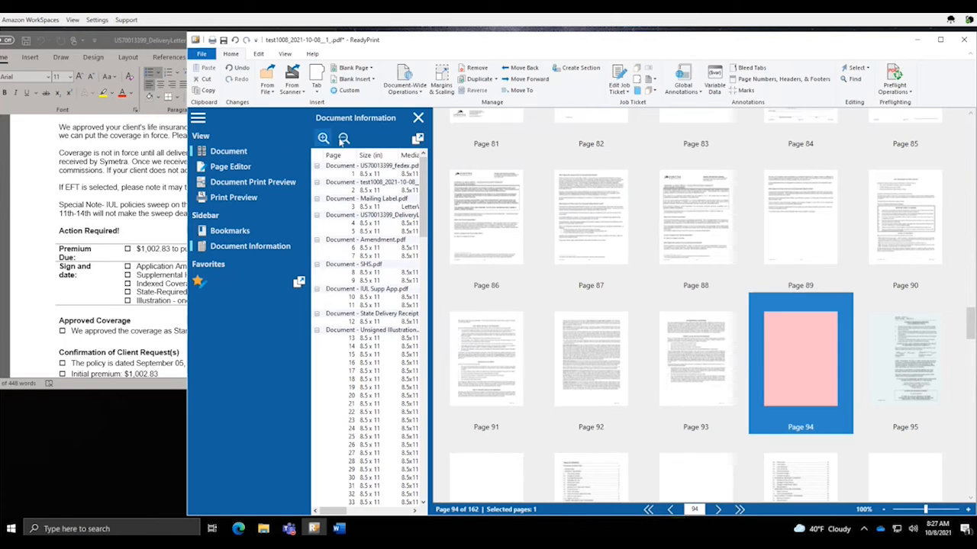
Collapse the document list to section names and widen it to show Media, Plex and Chapter columns
{"action": "left_click", "coordinate": [343, 138]}
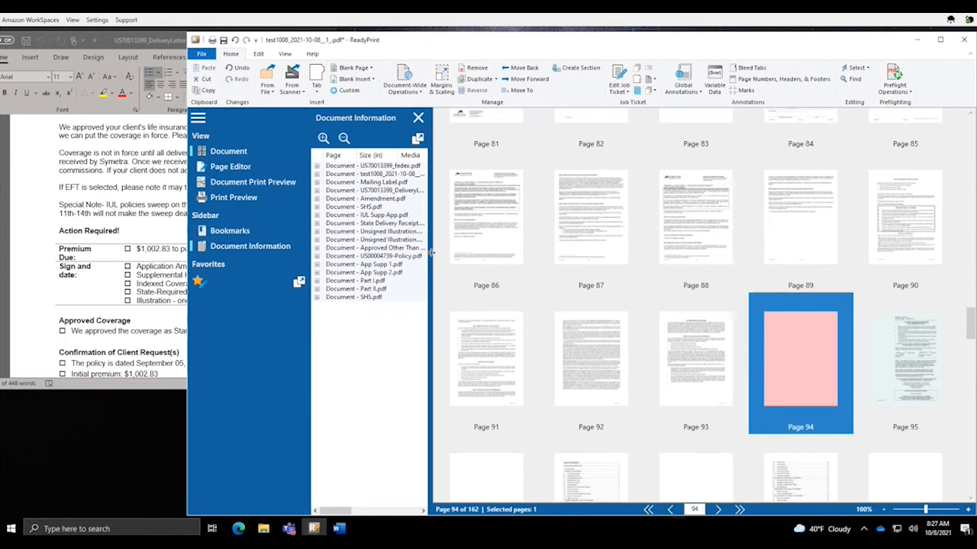
{"action": "left_click_drag", "start_coordinate": [430, 253], "coordinate": [519, 252]}
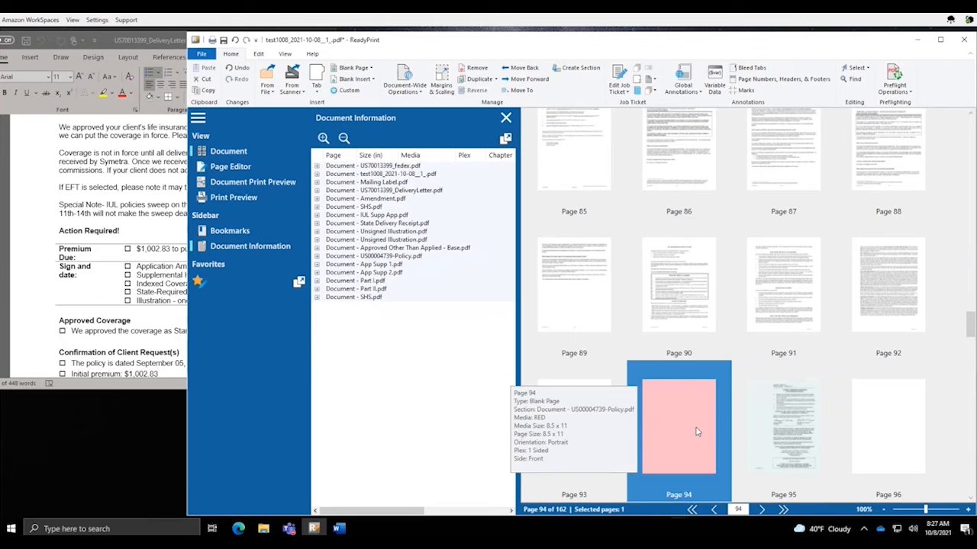
{"action": "left_click", "coordinate": [781, 422]}
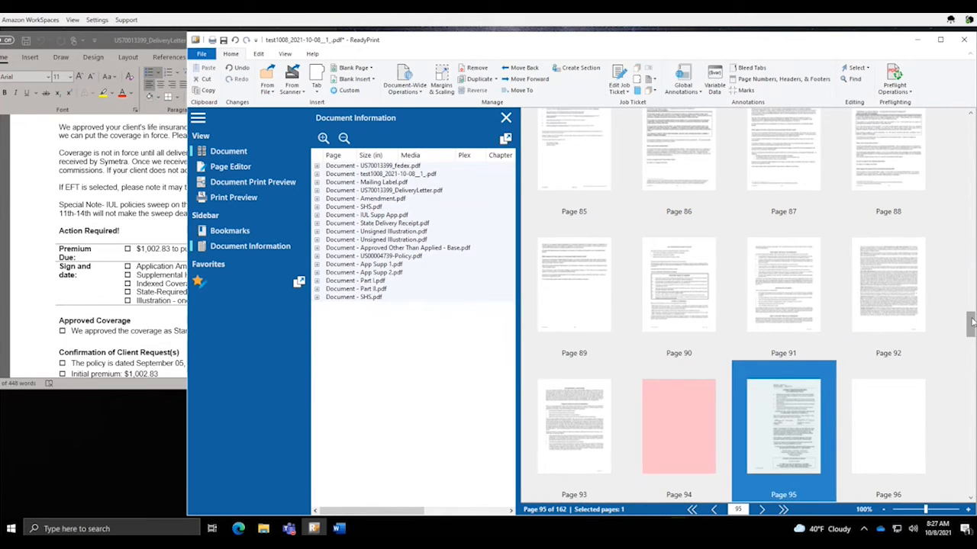
{"action": "left_click_drag", "start_coordinate": [971, 323], "coordinate": [972, 339]}
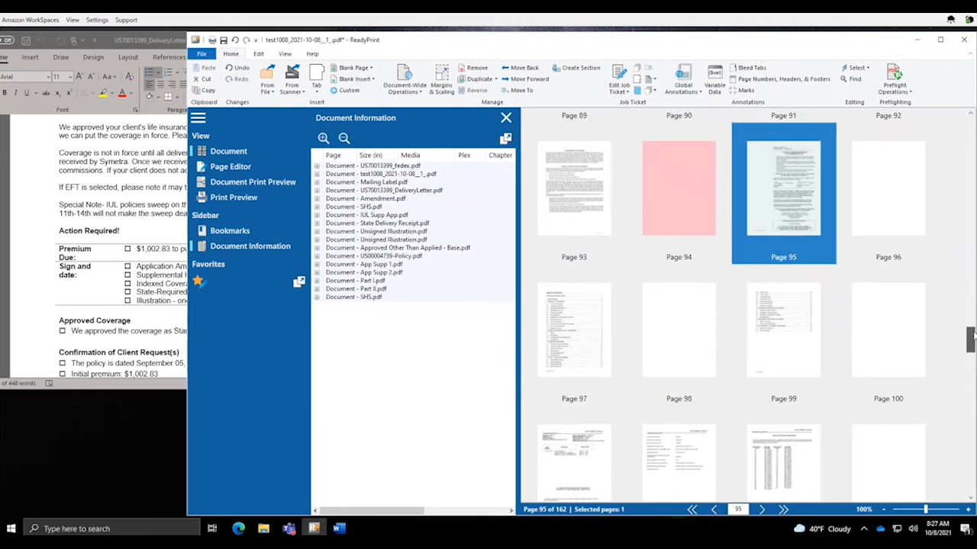
{"action": "left_click", "coordinate": [391, 258]}
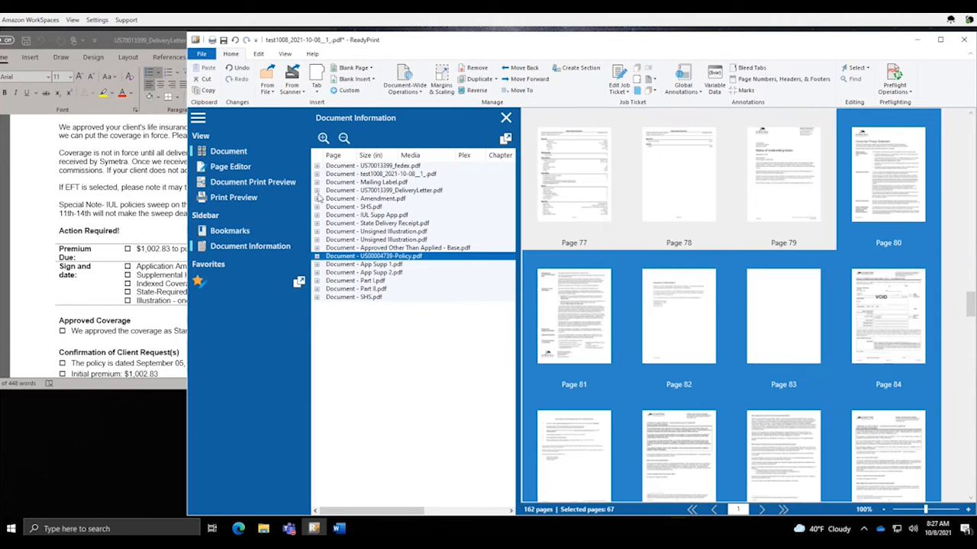
{"action": "left_click", "coordinate": [379, 264]}
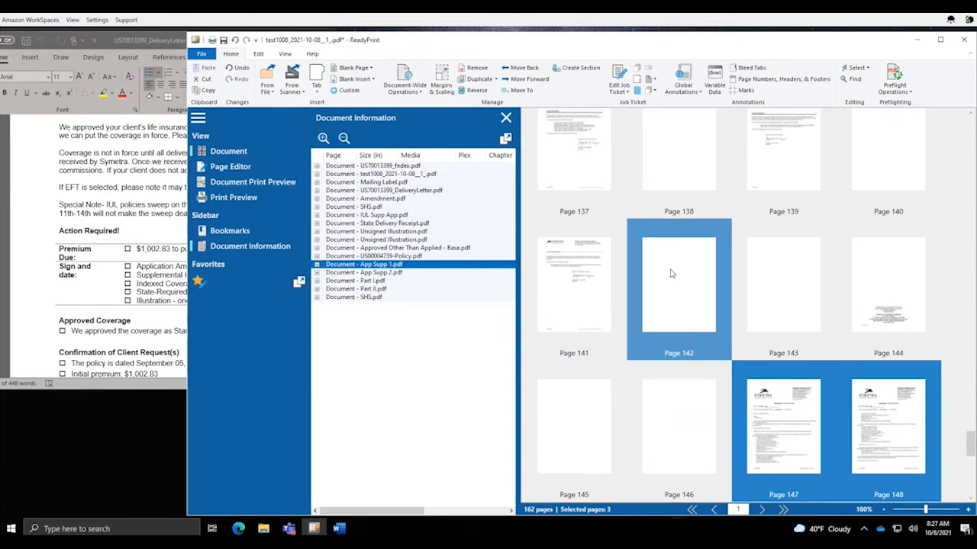
{"action": "scroll", "coordinate": [671, 274], "scroll_direction": "down", "scroll_amount": 1}
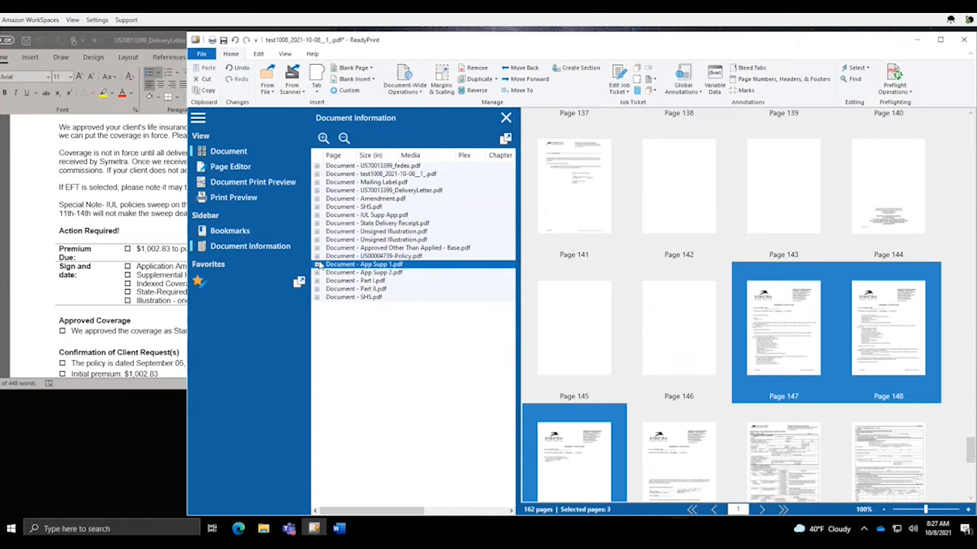
Insert a blank page after page 149, the last page of App Supp 1.pdf
{"action": "left_click", "coordinate": [318, 265]}
{"action": "left_click", "coordinate": [415, 290]}
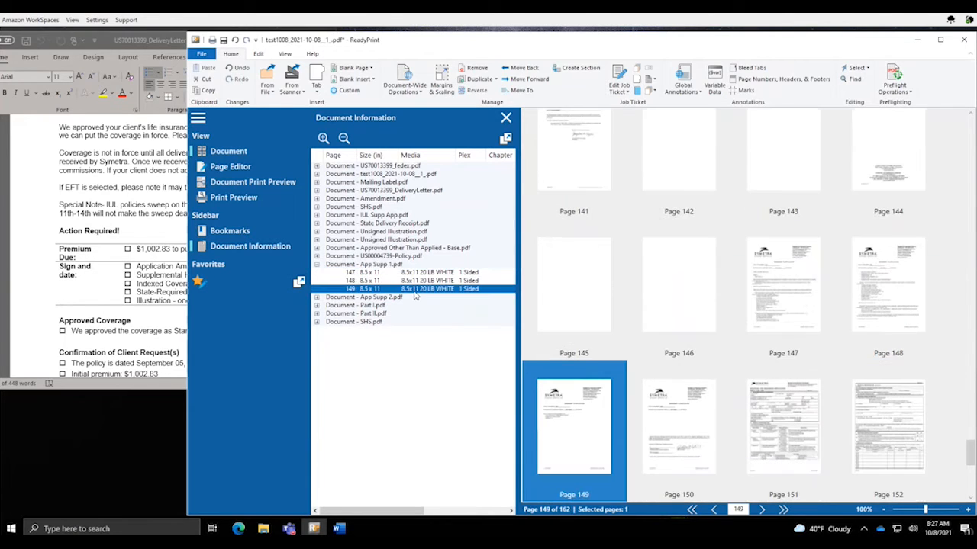
{"action": "right_click", "coordinate": [415, 296]}
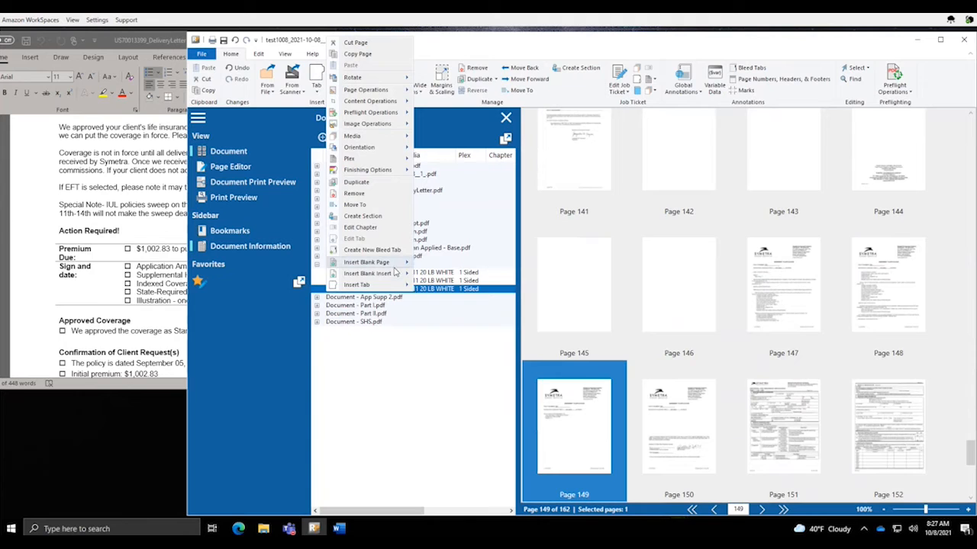
{"action": "mouse_move", "coordinate": [384, 264]}
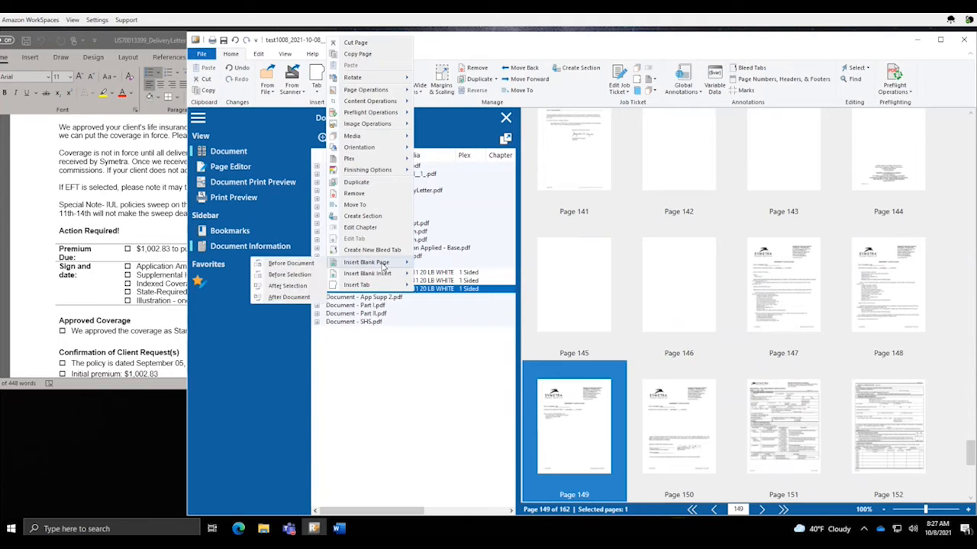
{"action": "left_click", "coordinate": [288, 286]}
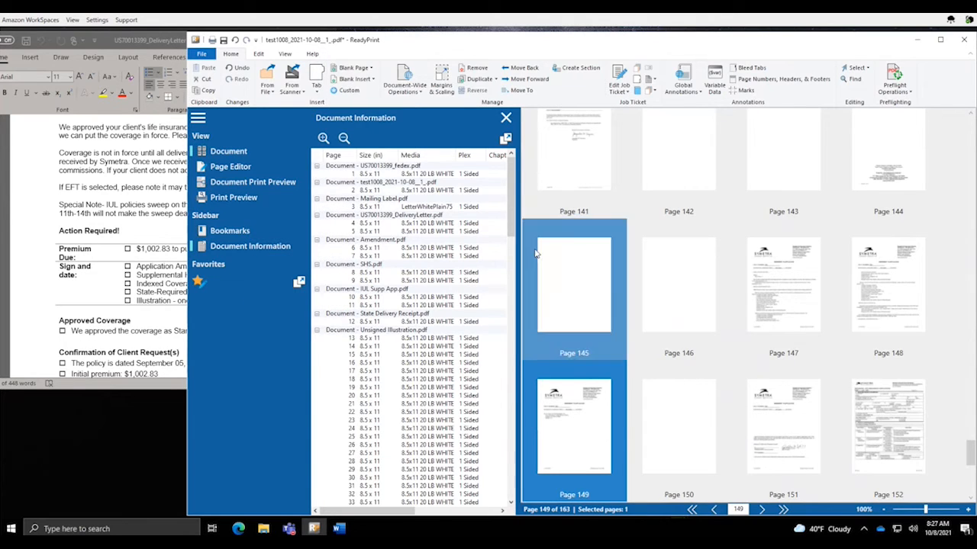
Move blank page 150 into the App Supp 1.pdf section and select its pages 147–150
{"action": "left_click_drag", "start_coordinate": [513, 226], "coordinate": [509, 506]}
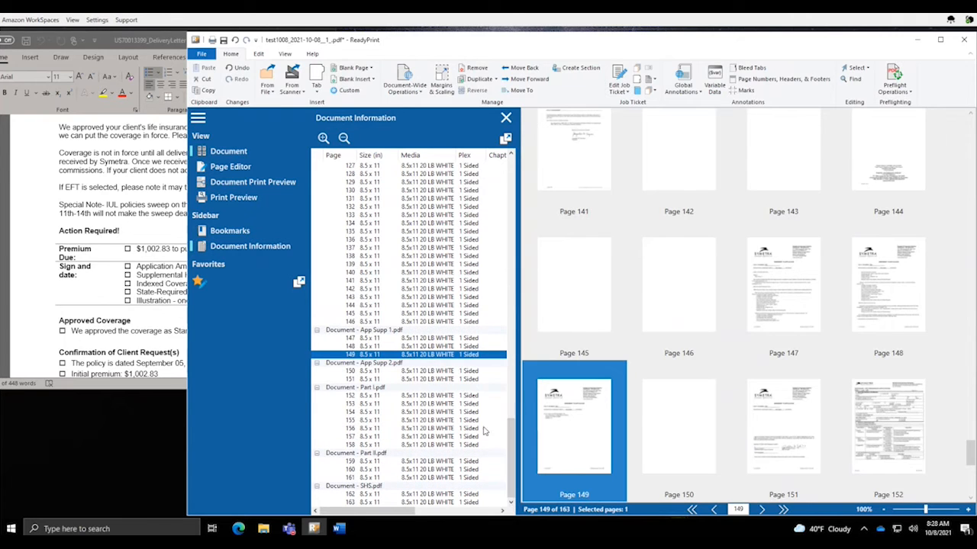
{"action": "left_click", "coordinate": [423, 372]}
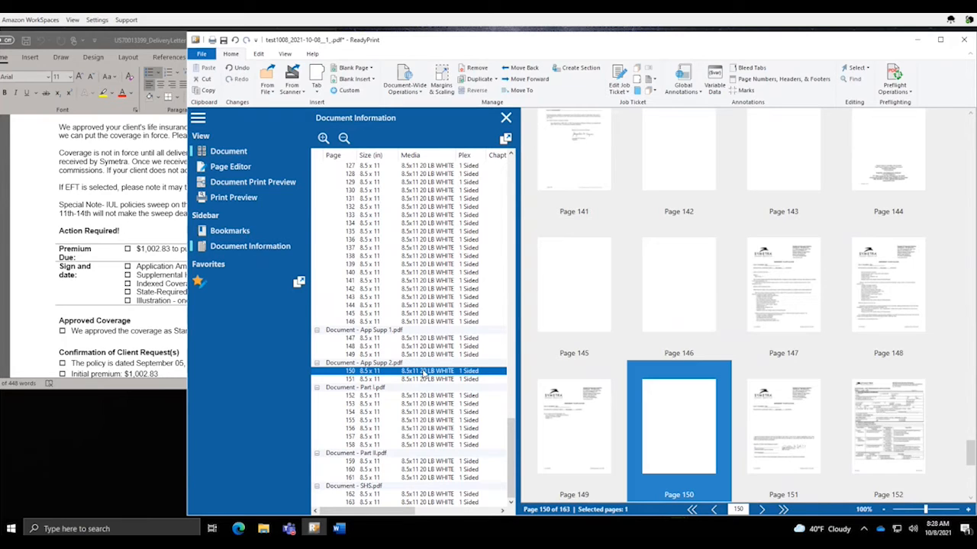
{"action": "left_click_drag", "start_coordinate": [423, 371], "coordinate": [422, 363]}
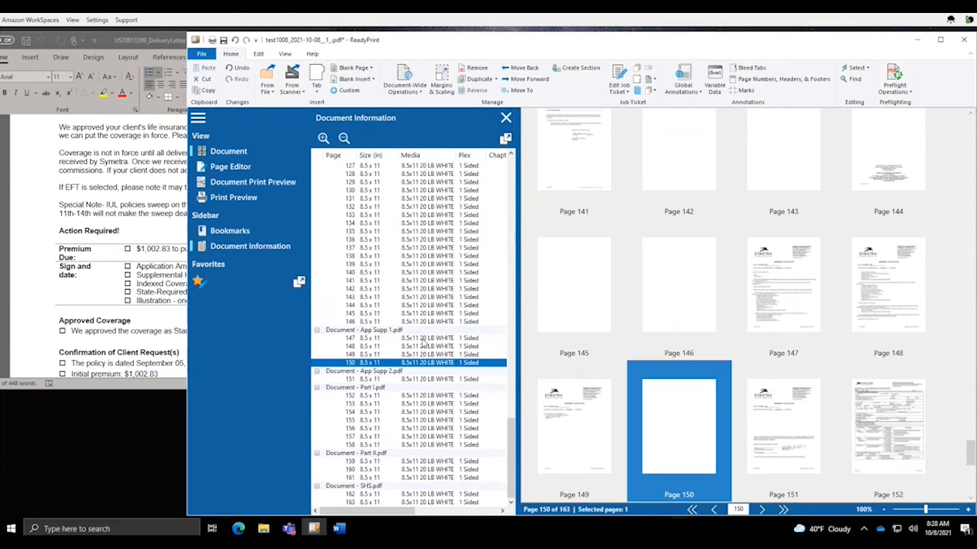
{"action": "left_click", "coordinate": [423, 339]}
{"action": "left_click", "coordinate": [425, 365], "text": "shift"}
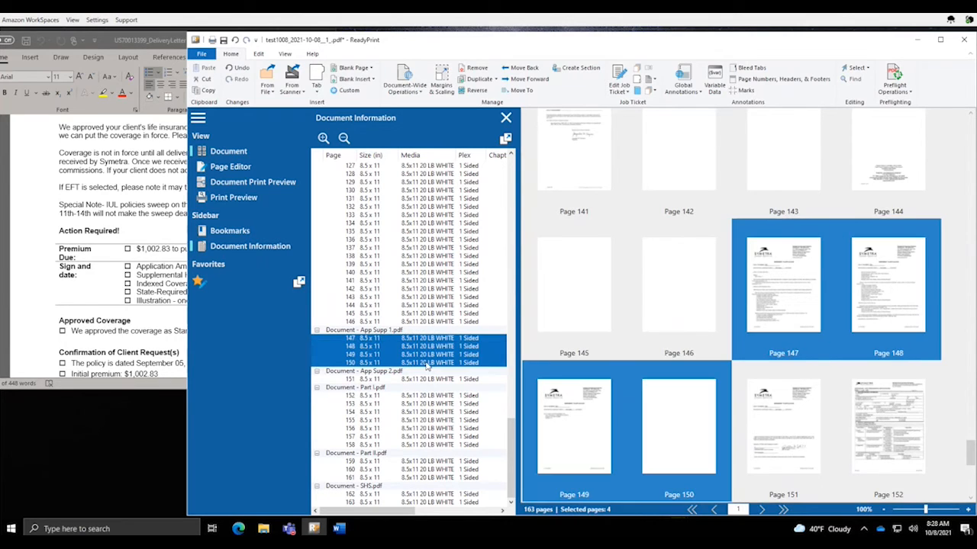
Insert a blank page after page 151 and move it into App Supp 2.pdf as page 152
{"action": "left_click", "coordinate": [423, 379]}
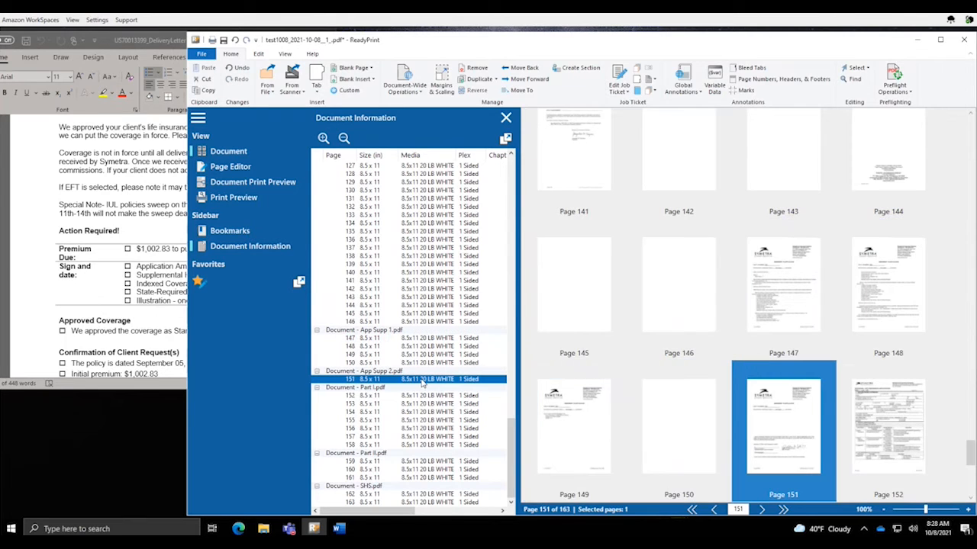
{"action": "right_click", "coordinate": [798, 412]}
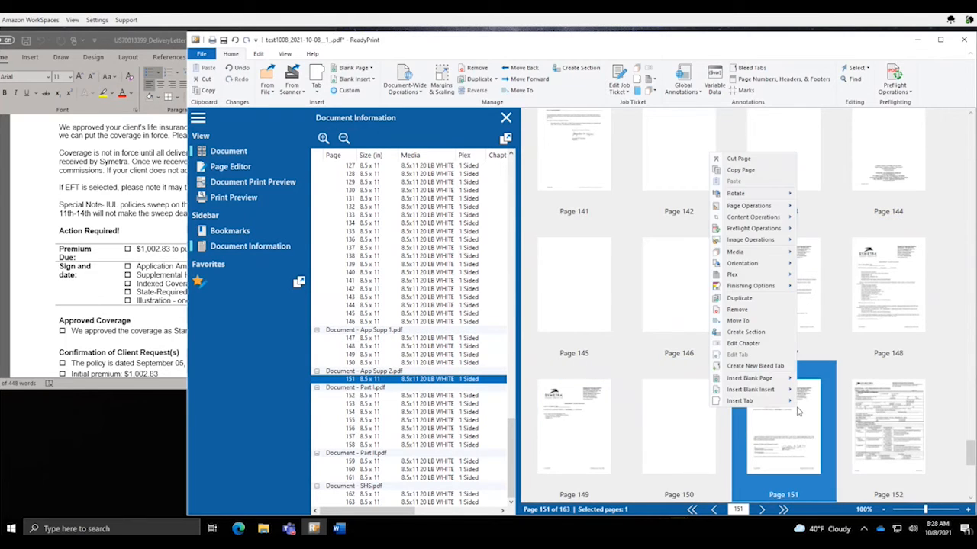
{"action": "mouse_move", "coordinate": [765, 380]}
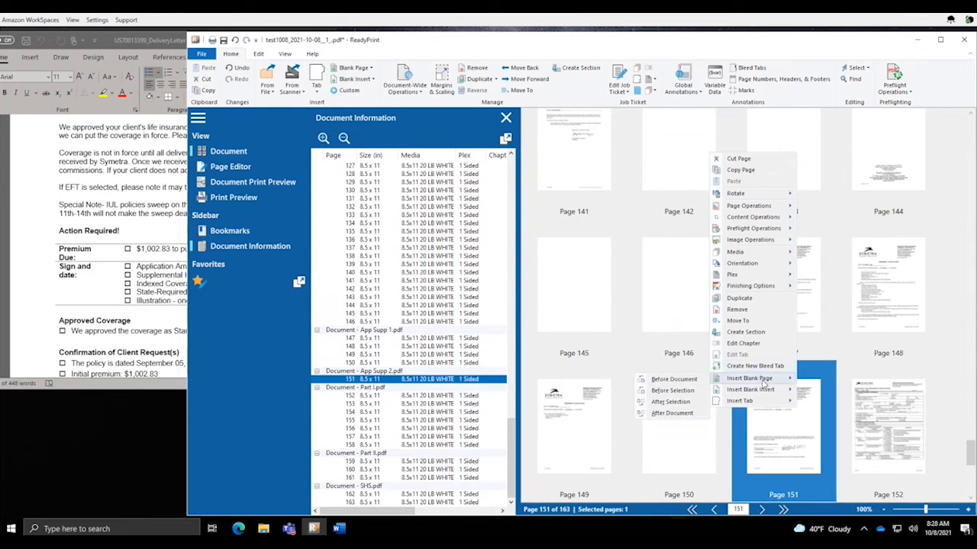
{"action": "left_click", "coordinate": [671, 405]}
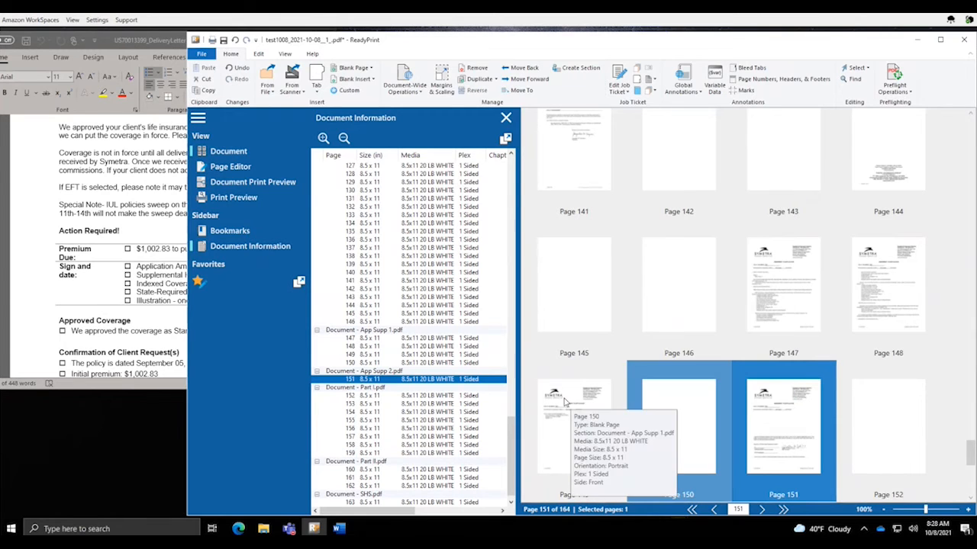
{"action": "left_click", "coordinate": [432, 397]}
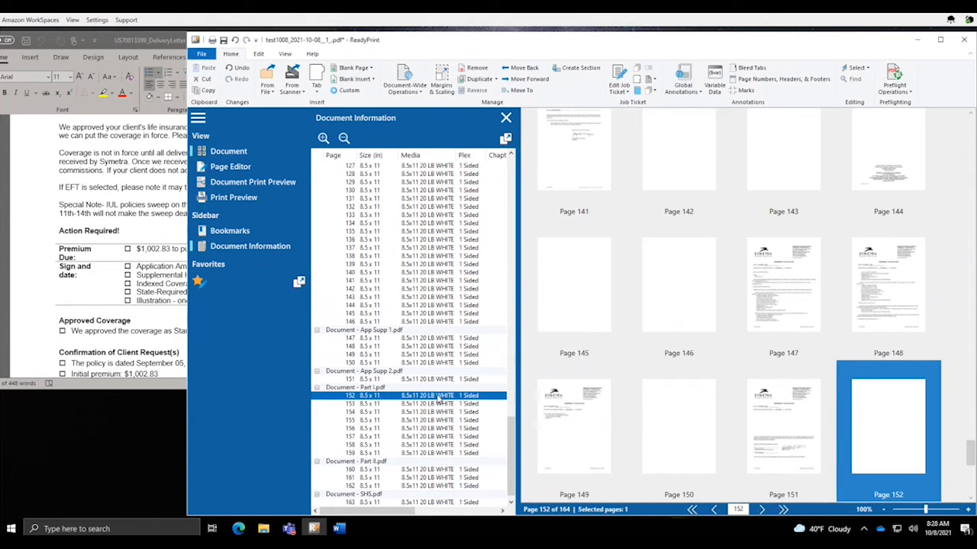
{"action": "left_click_drag", "start_coordinate": [440, 399], "coordinate": [440, 387]}
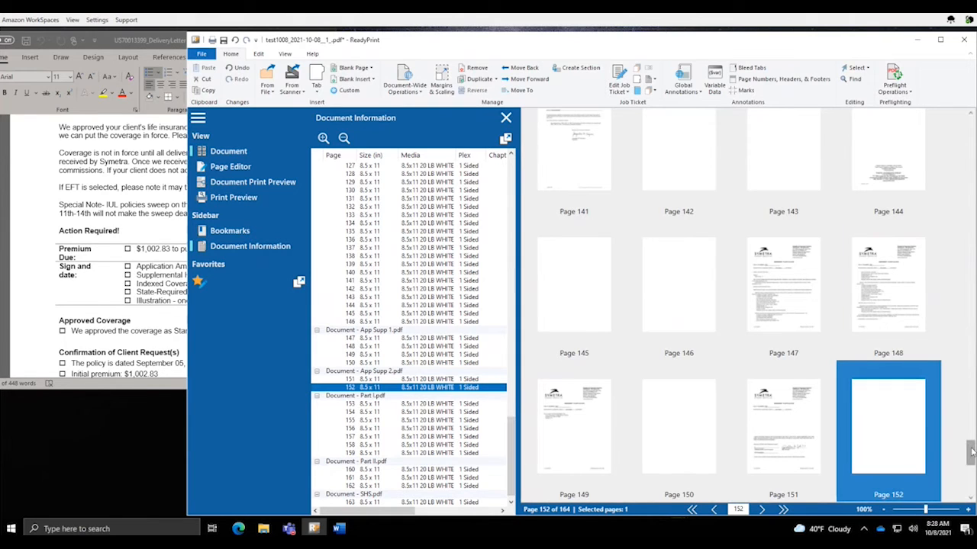
{"action": "left_click_drag", "start_coordinate": [970, 459], "coordinate": [970, 476]}
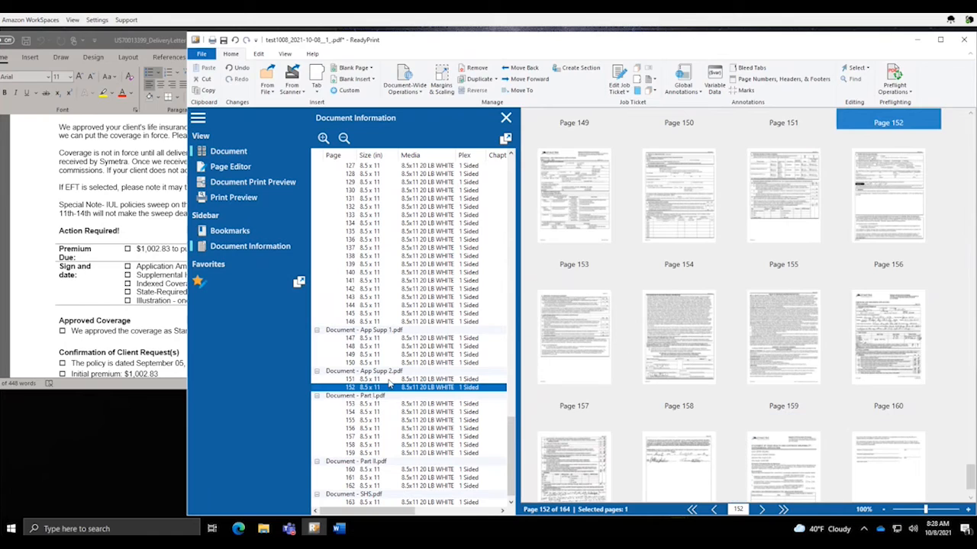
Insert a blank page 160 after page 159 and place it in the Part I.pdf section
{"action": "left_click", "coordinate": [377, 397]}
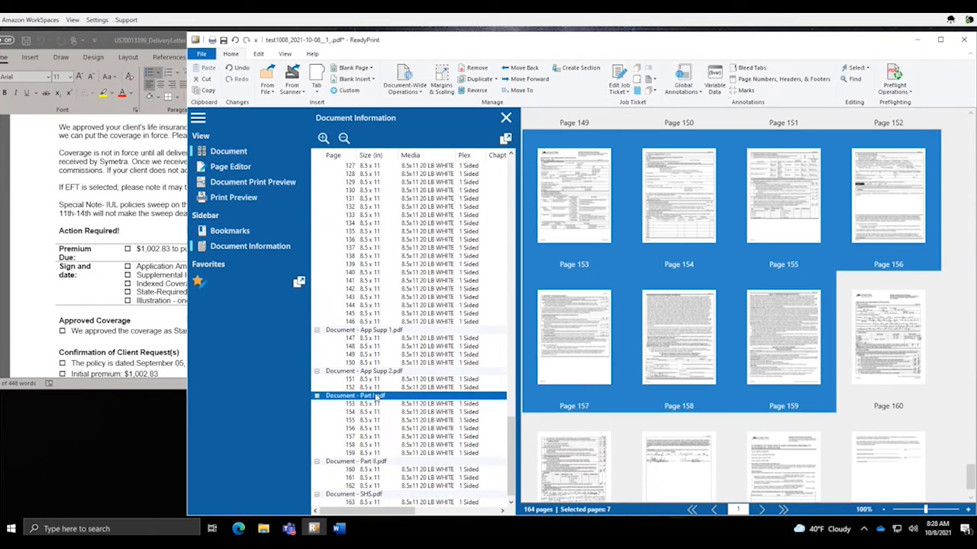
{"action": "left_click", "coordinate": [432, 453]}
{"action": "right_click", "coordinate": [432, 455]}
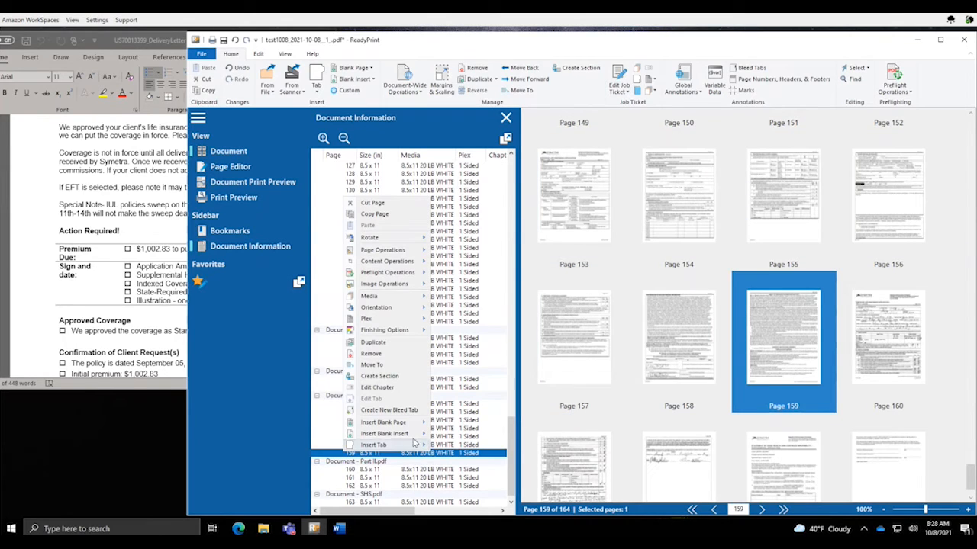
{"action": "mouse_move", "coordinate": [404, 422]}
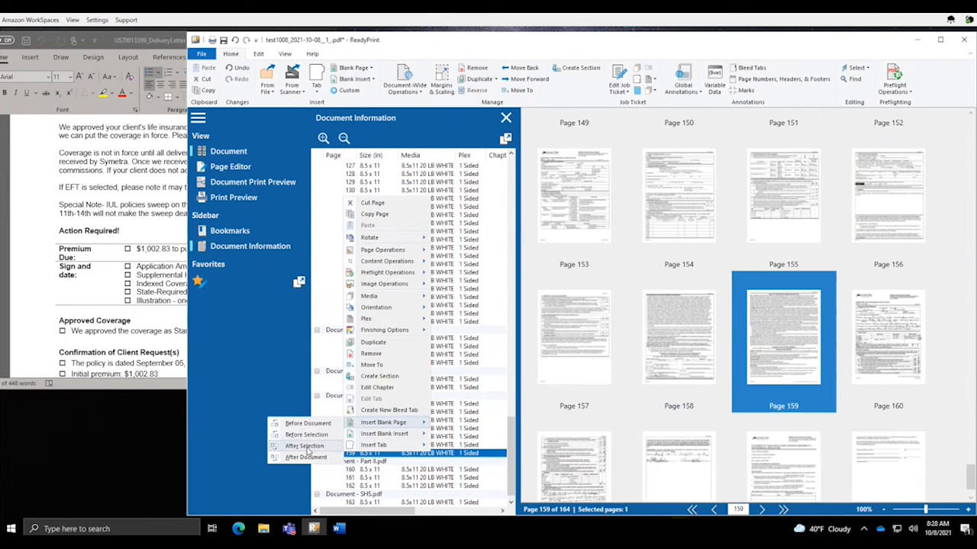
{"action": "left_click", "coordinate": [304, 446]}
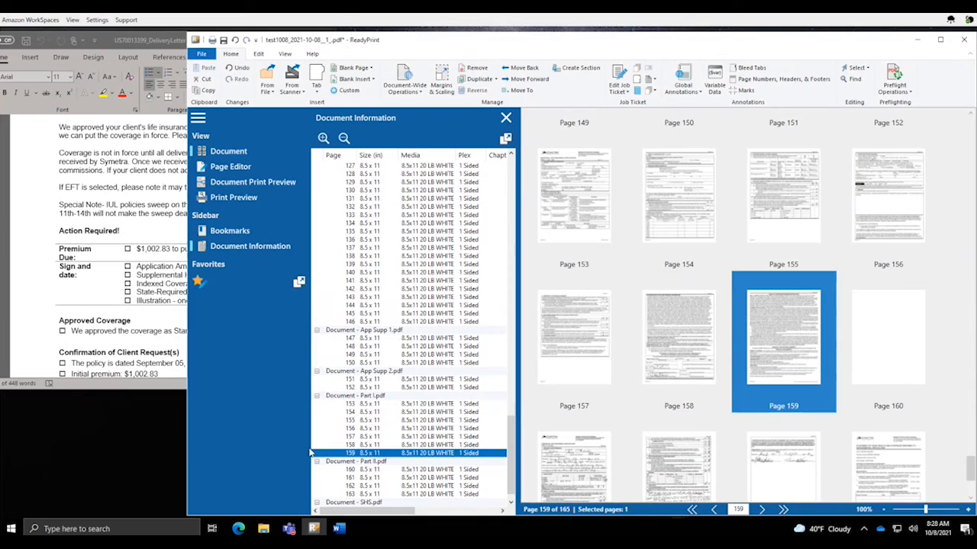
{"action": "left_click", "coordinate": [438, 470]}
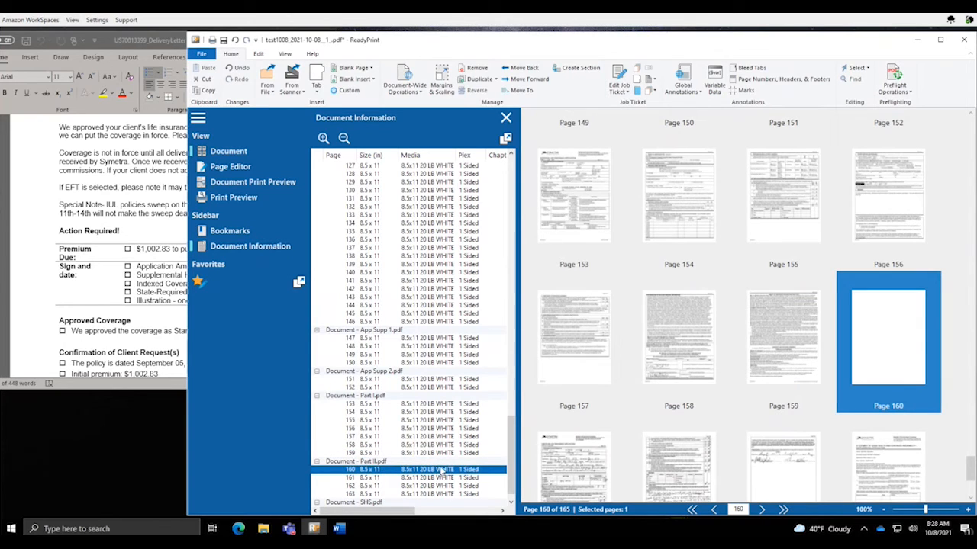
{"action": "left_click_drag", "start_coordinate": [441, 470], "coordinate": [446, 460]}
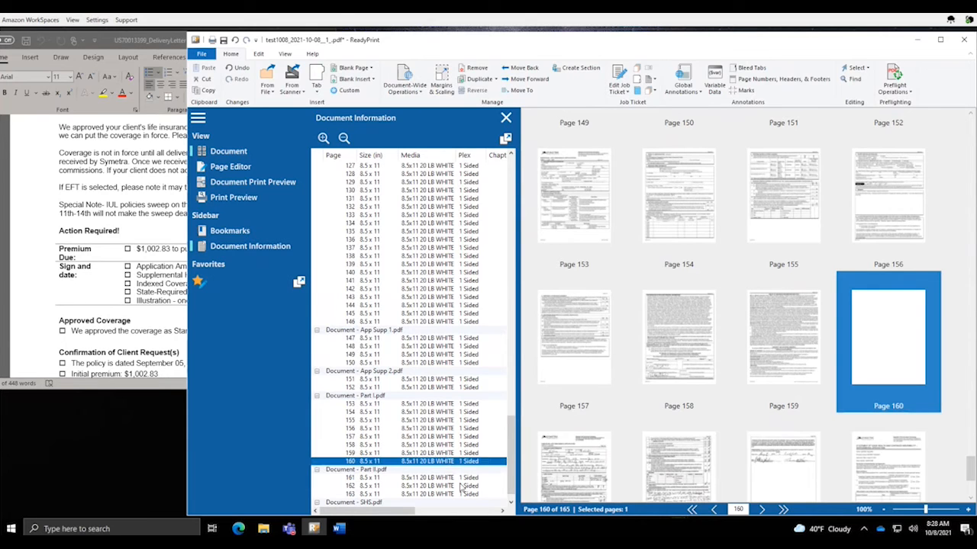
{"action": "scroll", "coordinate": [511, 479], "scroll_direction": "down", "scroll_amount": 1}
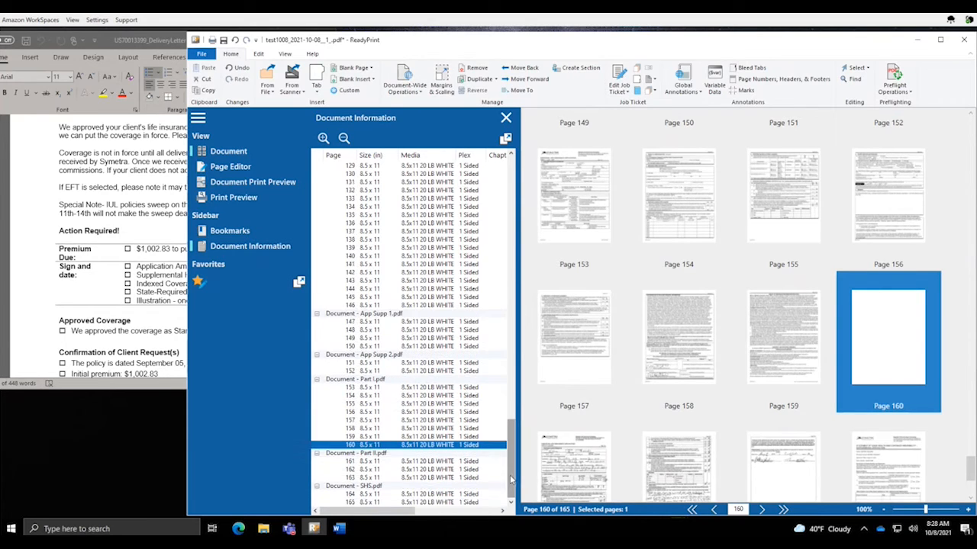
Insert a blank page 164 after page 163 and place it in the Part II.pdf section
{"action": "left_click", "coordinate": [447, 478]}
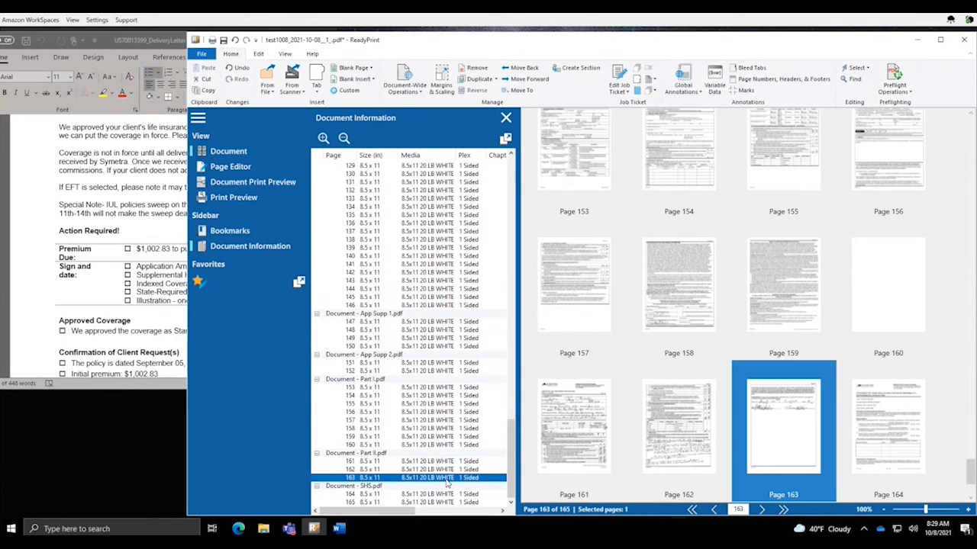
{"action": "right_click", "coordinate": [447, 481]}
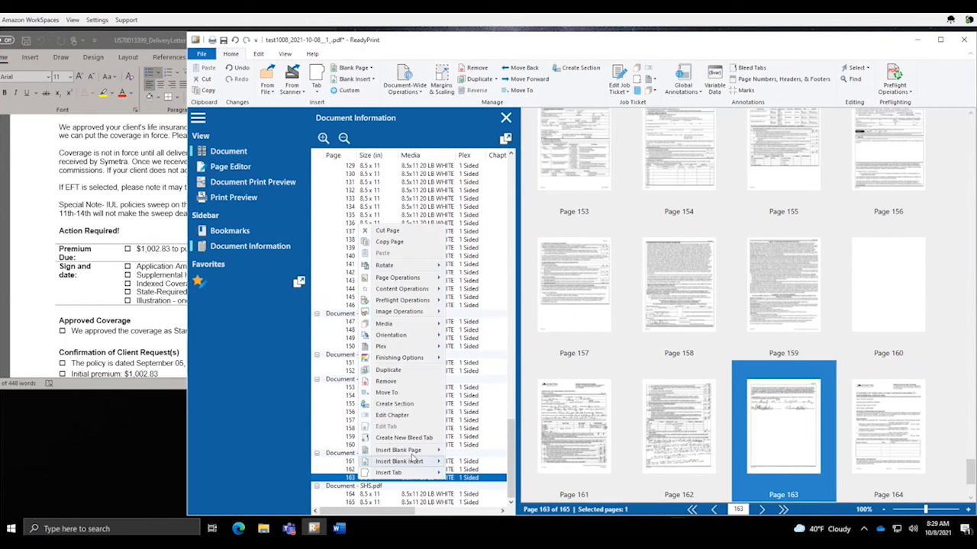
{"action": "mouse_move", "coordinate": [409, 457]}
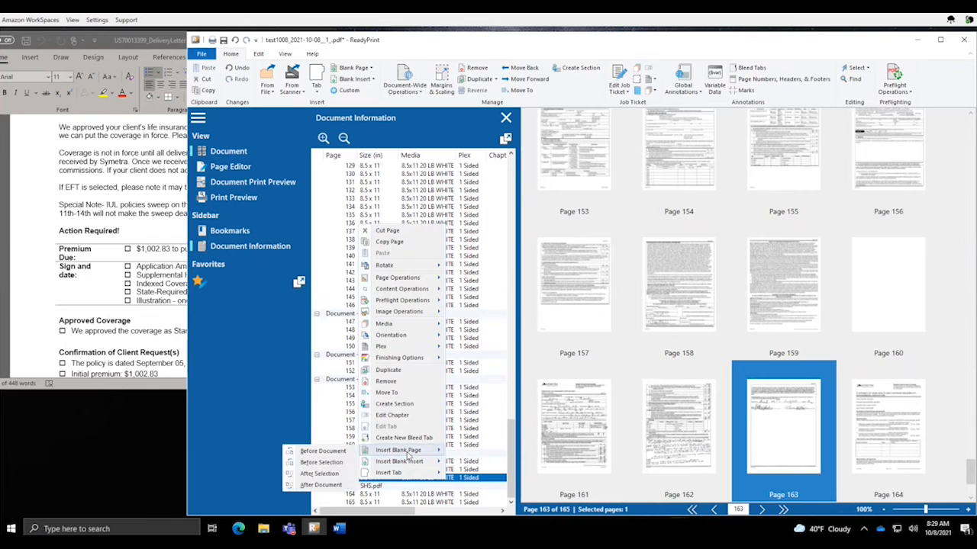
{"action": "left_click", "coordinate": [327, 474]}
{"action": "left_click_drag", "start_coordinate": [509, 458], "coordinate": [511, 466]}
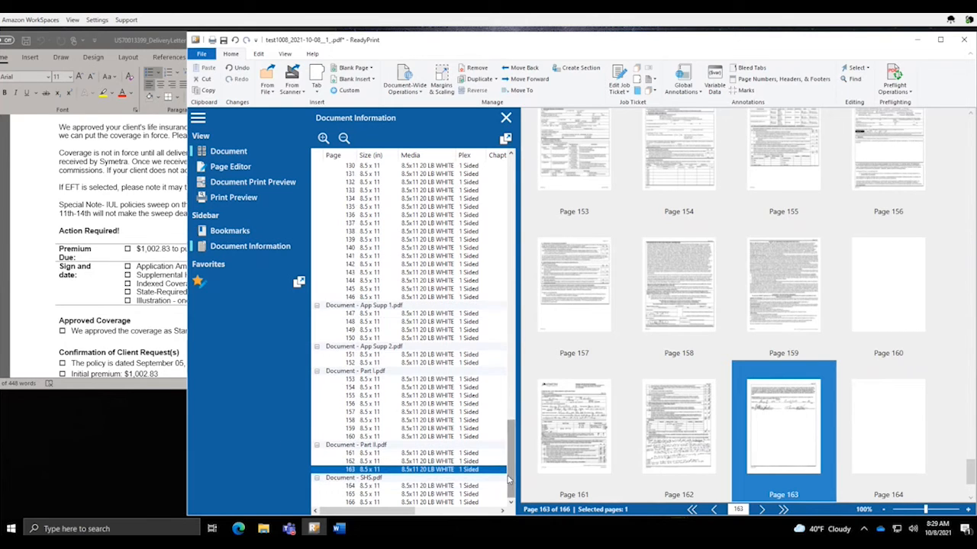
{"action": "left_click", "coordinate": [442, 486]}
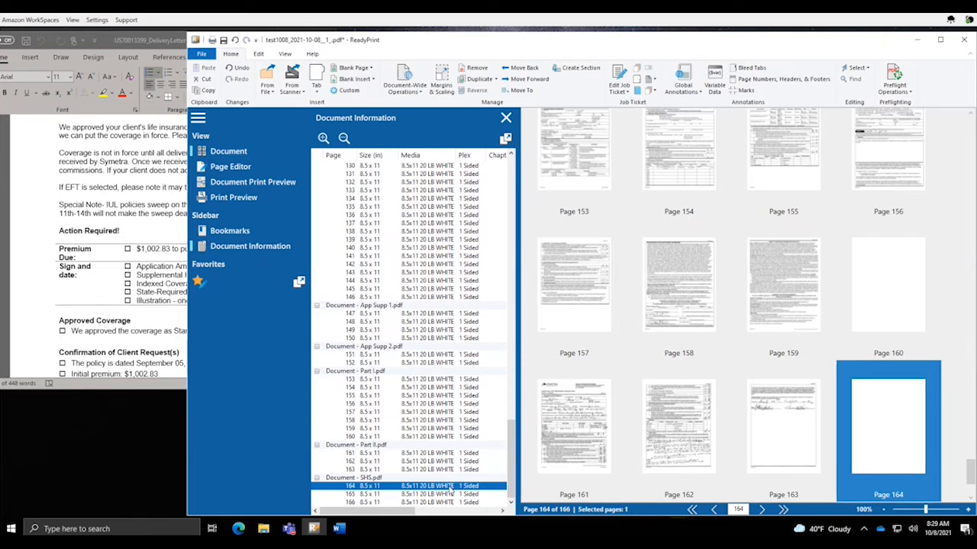
{"action": "mouse_move", "coordinate": [450, 487]}
{"action": "left_mouse_down"}
{"action": "mouse_move", "coordinate": [451, 472]}
{"action": "mouse_move", "coordinate": [439, 474]}
{"action": "left_mouse_up"}
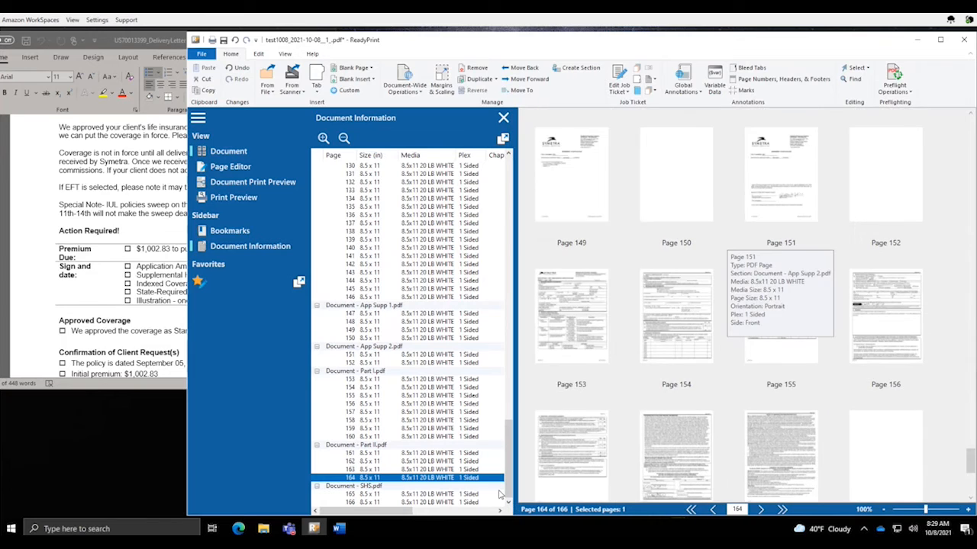
Check page 165 in SHS.pdf and page 166, the final page
{"action": "left_click", "coordinate": [473, 494]}
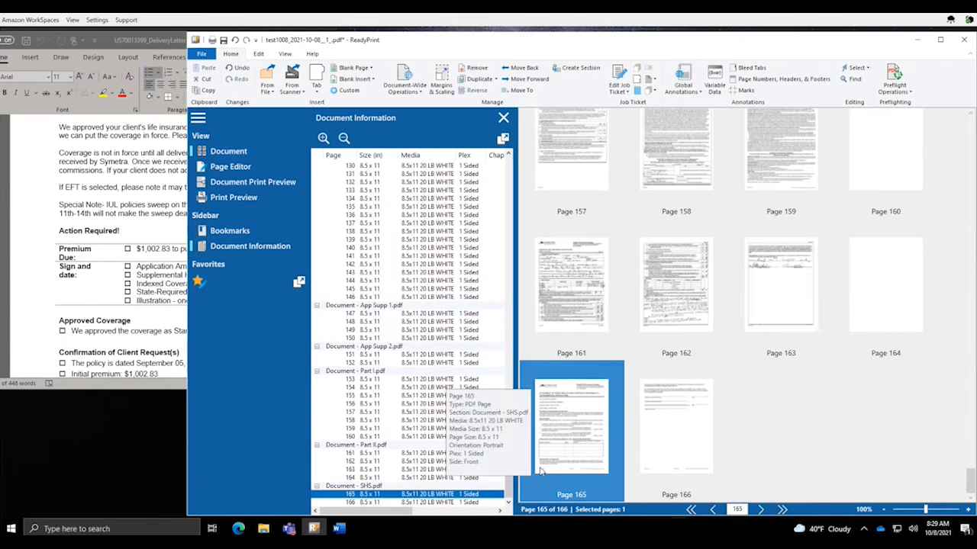
{"action": "left_click", "coordinate": [673, 431]}
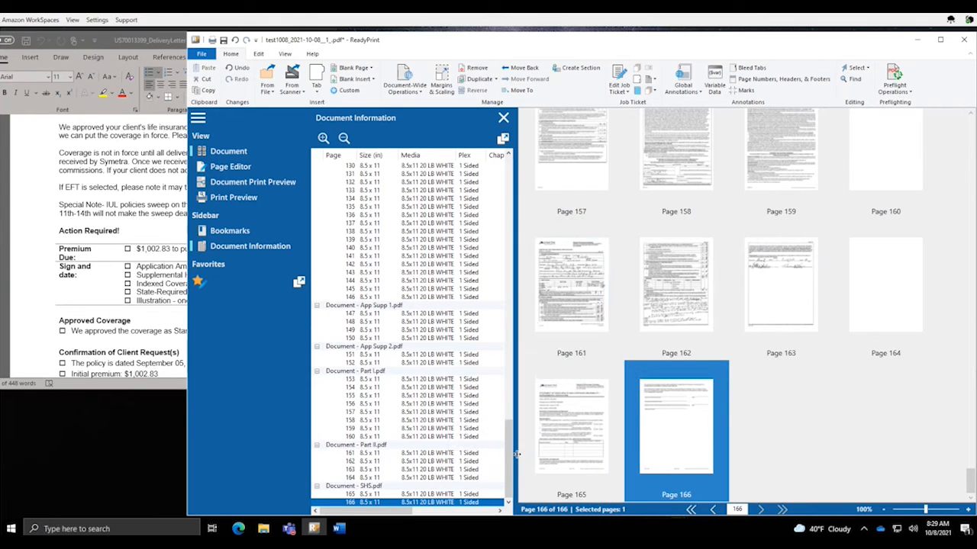
{"action": "left_click_drag", "start_coordinate": [508, 465], "coordinate": [511, 369]}
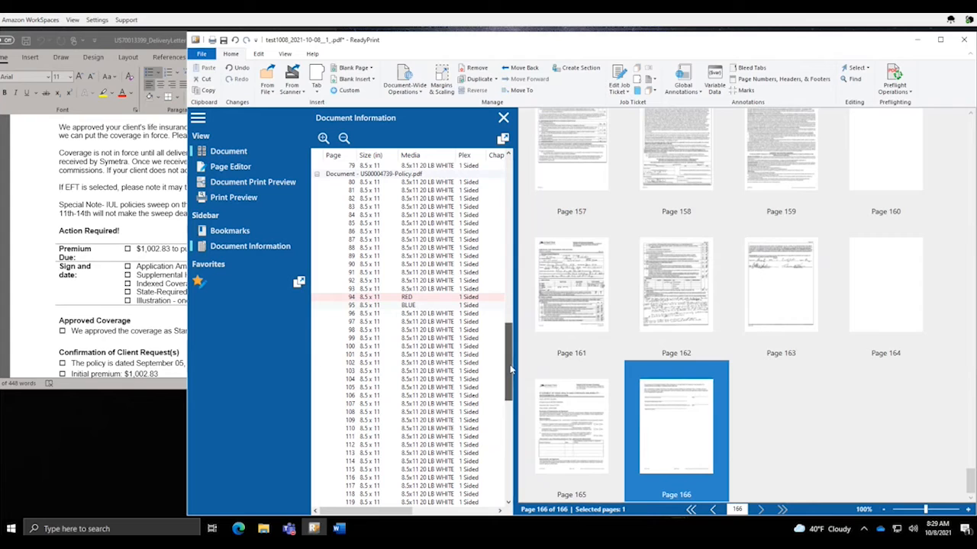
Select pages 95 through 166 and set their plex to 2 Sided
{"action": "left_click", "coordinate": [432, 307]}
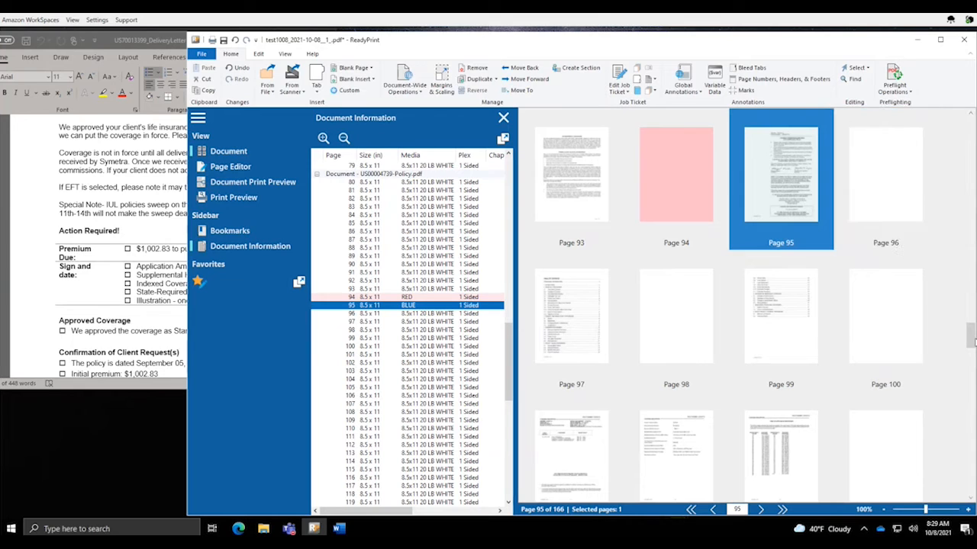
{"action": "left_click_drag", "start_coordinate": [972, 343], "coordinate": [963, 524]}
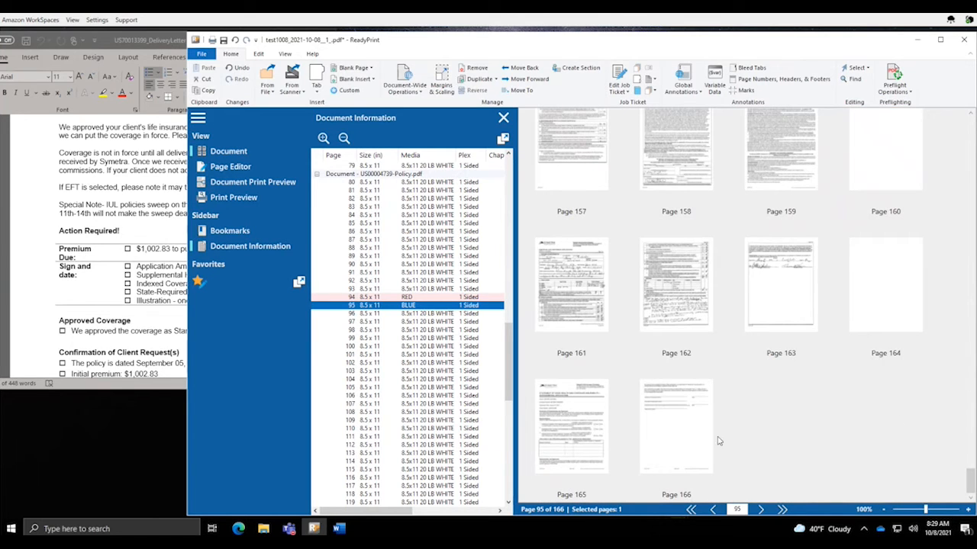
{"action": "left_click", "coordinate": [686, 439], "text": "shift"}
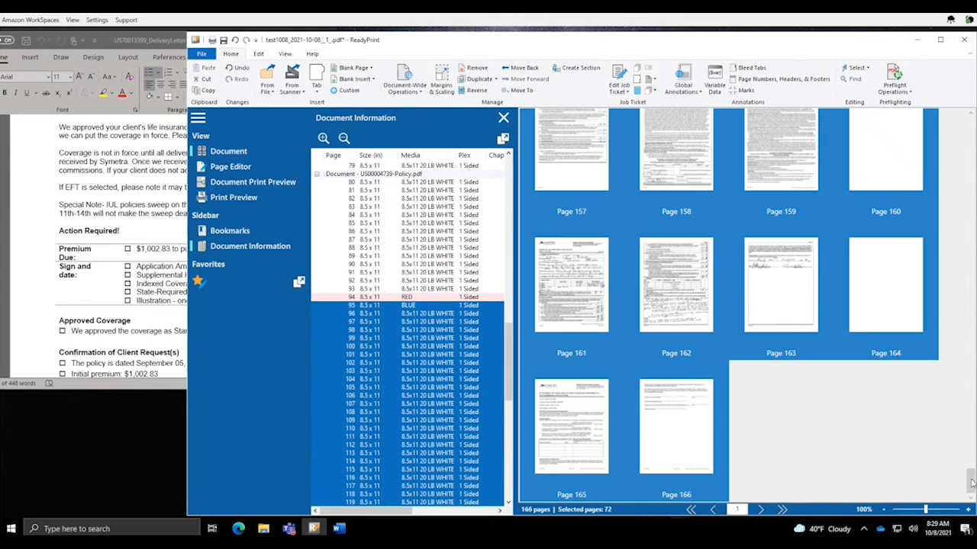
{"action": "left_click_drag", "start_coordinate": [971, 482], "coordinate": [963, 341]}
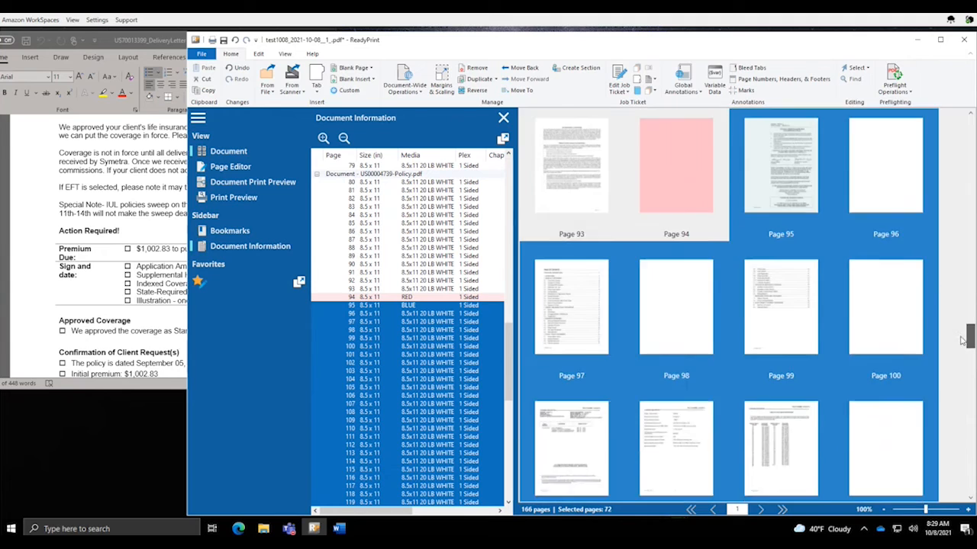
{"action": "scroll", "coordinate": [963, 341], "scroll_direction": "up", "scroll_amount": 2}
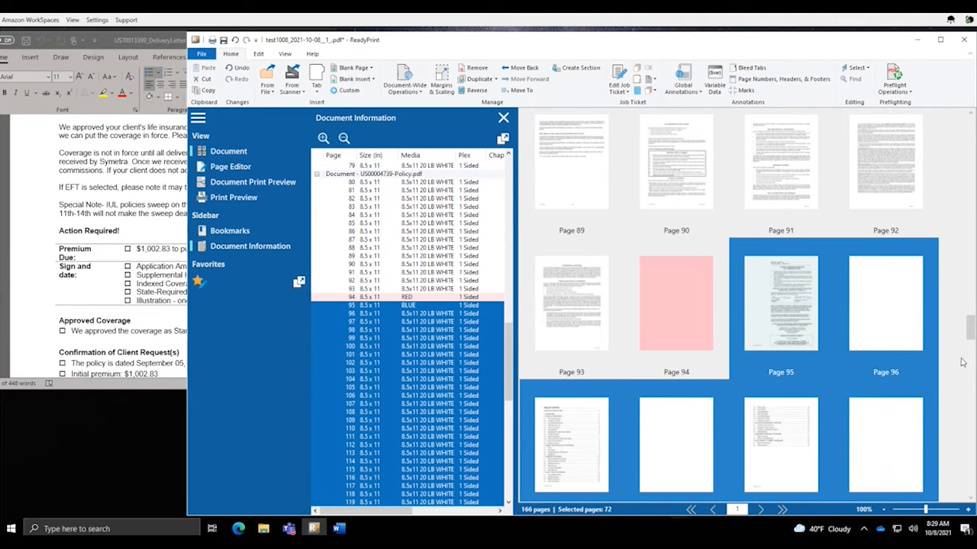
{"action": "right_click", "coordinate": [778, 282]}
{"action": "mouse_move", "coordinate": [732, 386]}
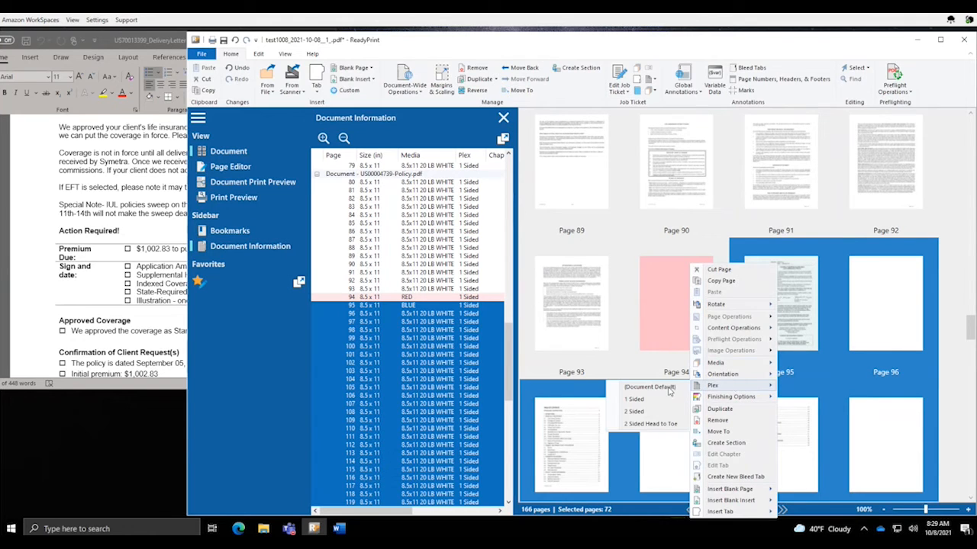
{"action": "left_click", "coordinate": [639, 414]}
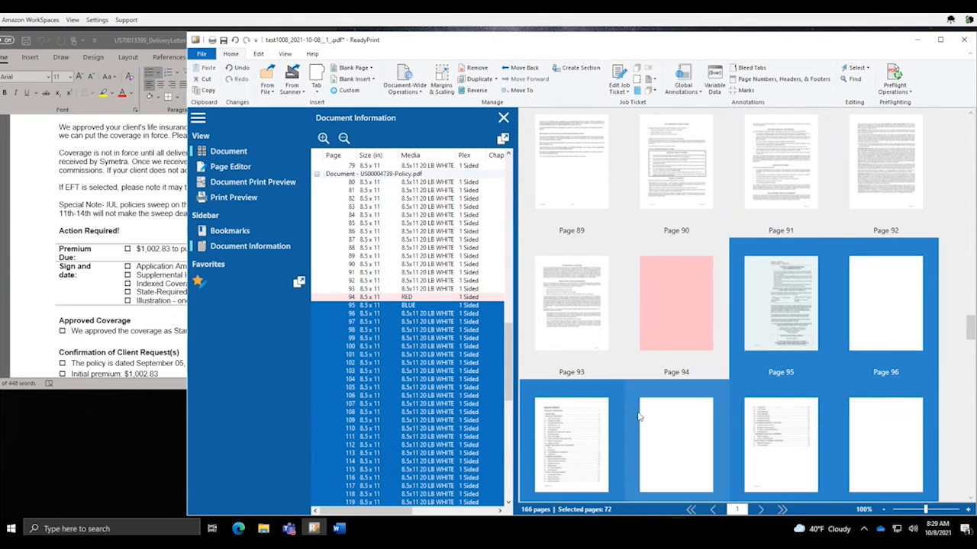
{"action": "right_click", "coordinate": [783, 328]}
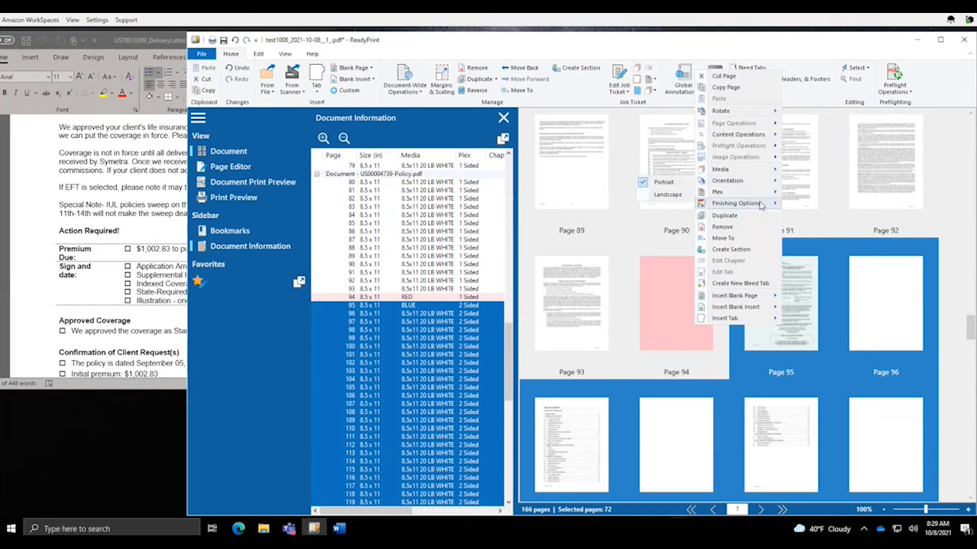
Staple the selected pages 95–166 together as one set, then select page 80
{"action": "mouse_move", "coordinate": [749, 211]}
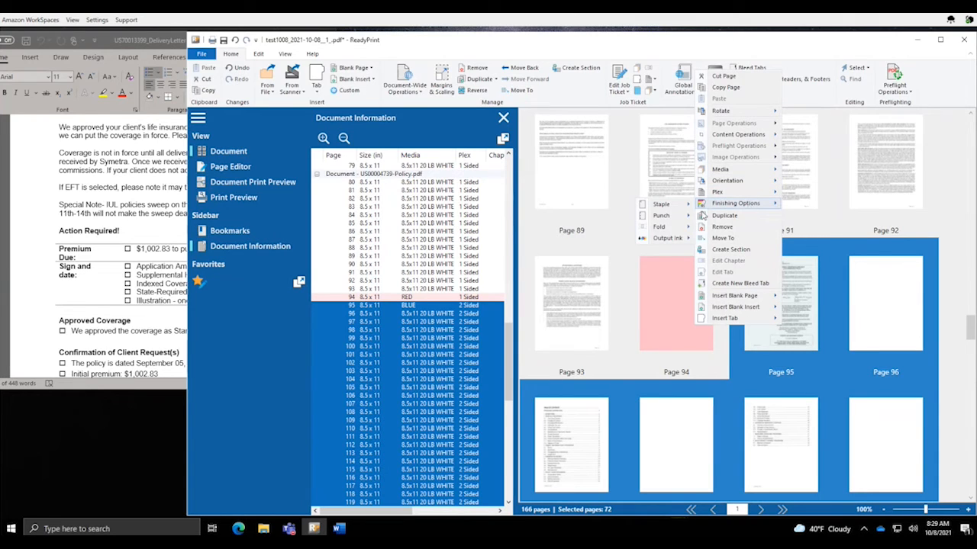
{"action": "mouse_move", "coordinate": [662, 216]}
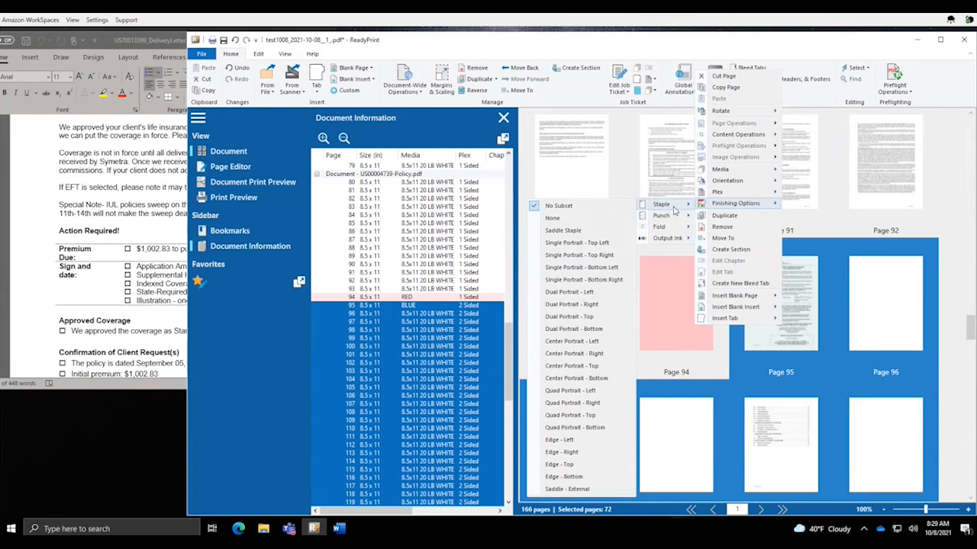
{"action": "left_click", "coordinate": [570, 244]}
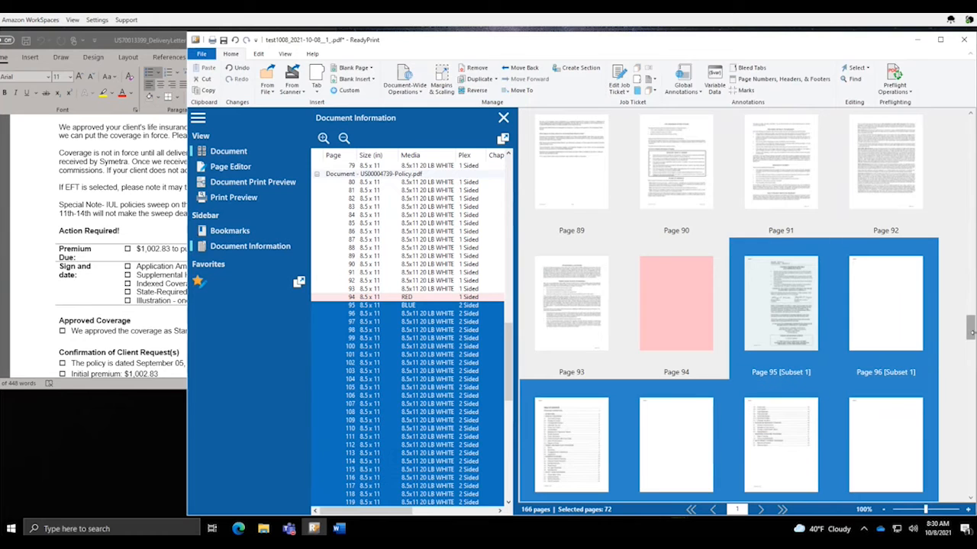
{"action": "scroll", "coordinate": [787, 354], "scroll_direction": "down", "scroll_amount": 10}
{"action": "left_click_drag", "start_coordinate": [970, 383], "coordinate": [967, 338]}
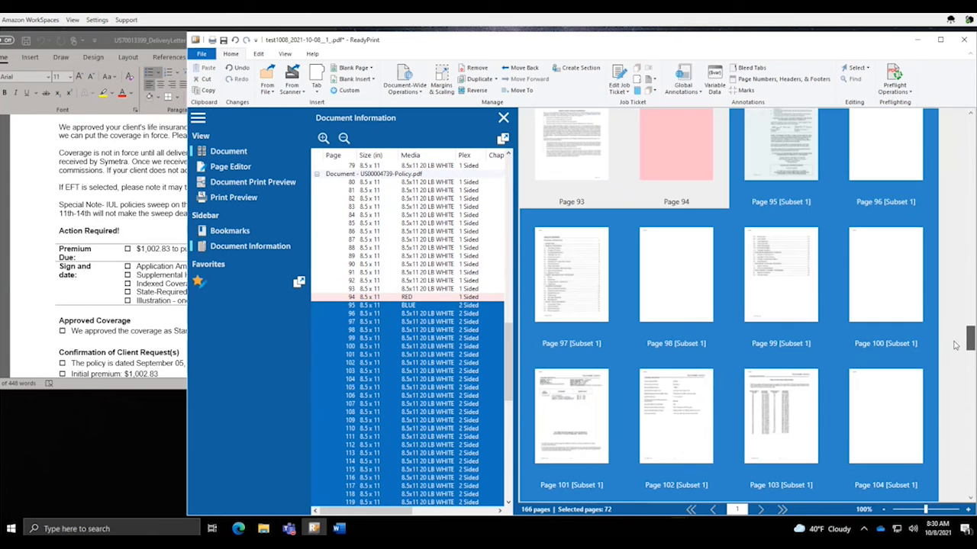
{"action": "left_click", "coordinate": [416, 185]}
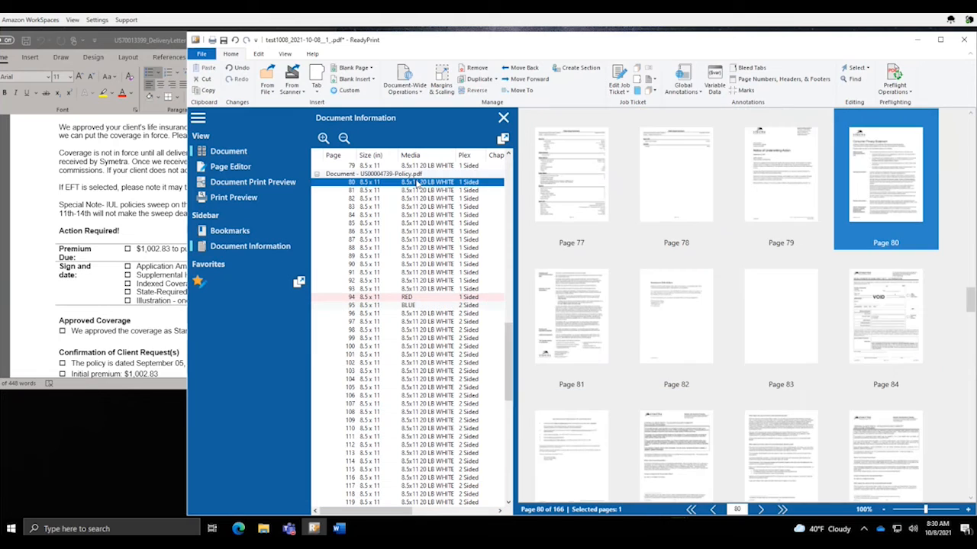
Set pages 80 through 93 to 2 Sided, then select page 88
{"action": "left_click", "coordinate": [423, 290], "text": "shift"}
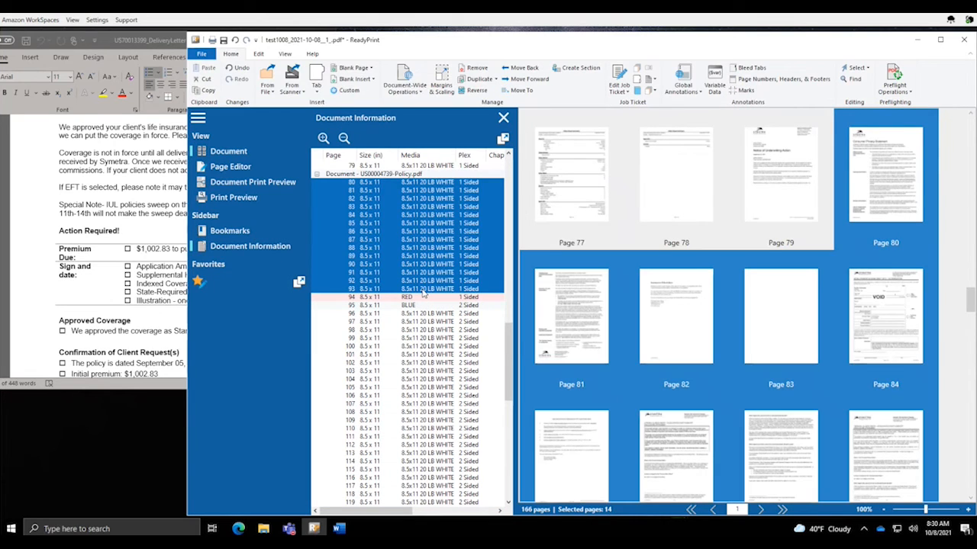
{"action": "right_click", "coordinate": [412, 238]}
{"action": "mouse_move", "coordinate": [370, 357]}
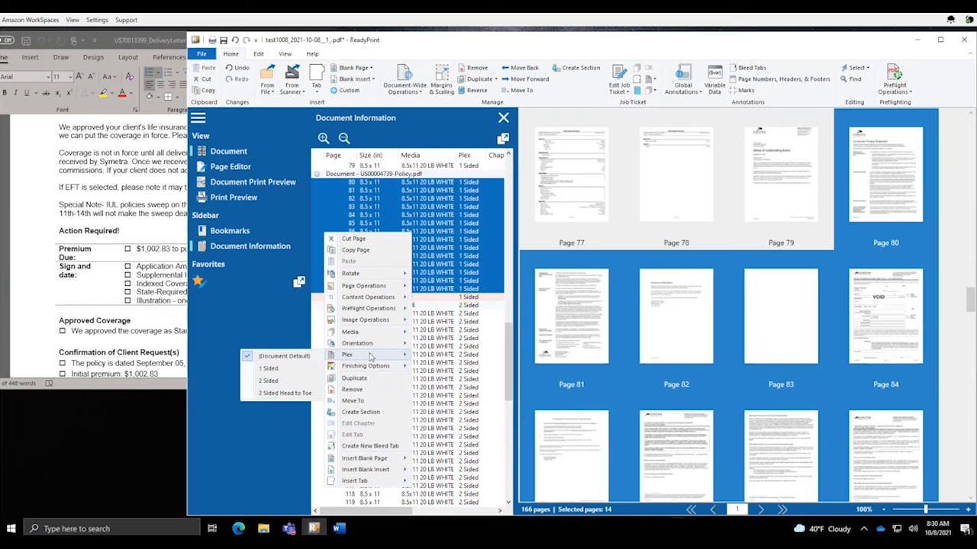
{"action": "left_click", "coordinate": [274, 381]}
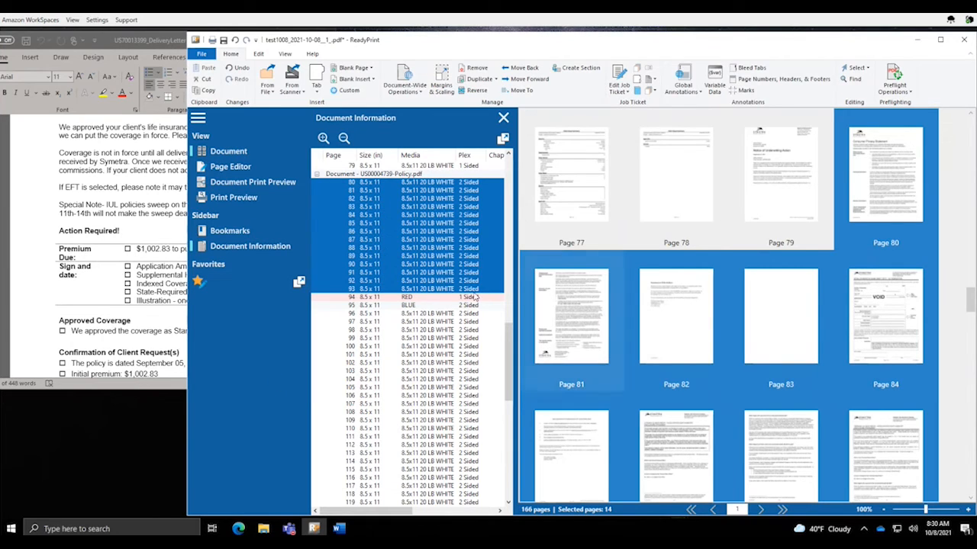
{"action": "left_click", "coordinate": [439, 251]}
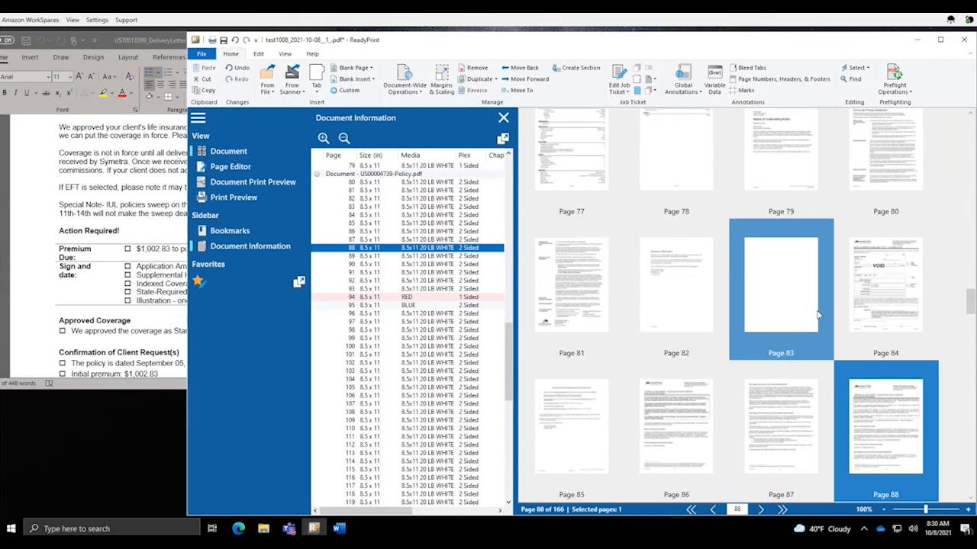
Inspect the details of pages 89 and 90 in the thumbnail grid
{"action": "scroll", "coordinate": [816, 315], "scroll_direction": "down", "scroll_amount": 1}
{"action": "scroll", "coordinate": [801, 313], "scroll_direction": "down", "scroll_amount": 1}
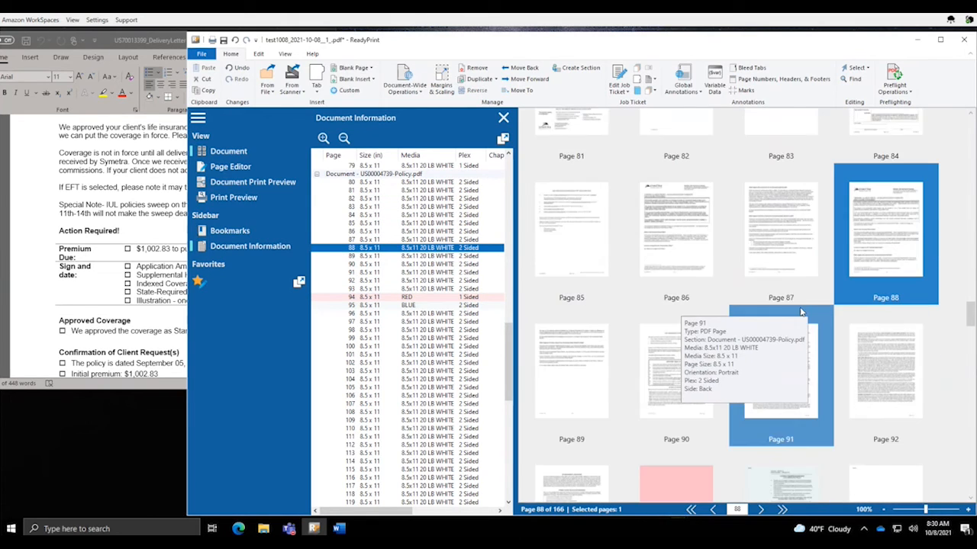
{"action": "scroll", "coordinate": [801, 313], "scroll_direction": "down", "scroll_amount": 1}
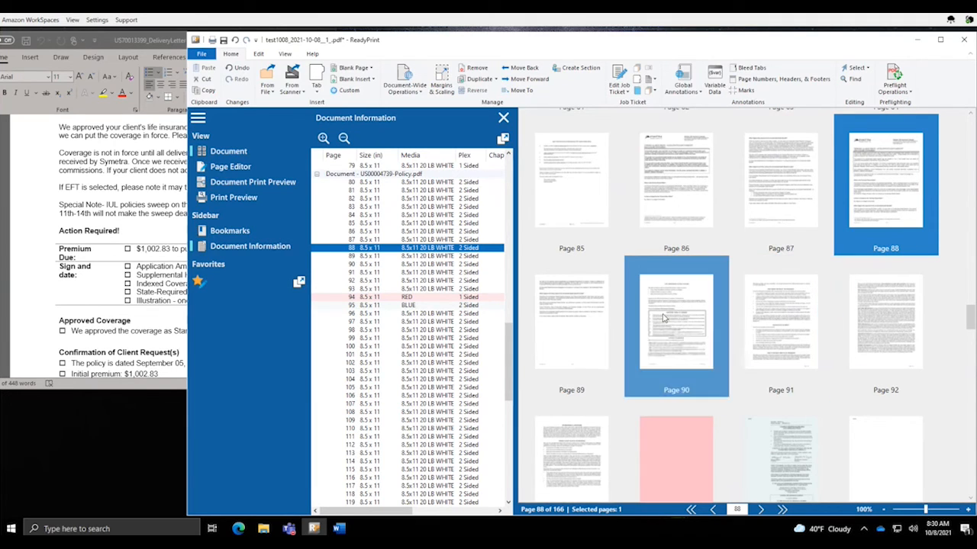
{"action": "left_click", "coordinate": [663, 318]}
{"action": "scroll", "coordinate": [664, 319], "scroll_direction": "up", "scroll_amount": 1, "text": "ctrl"}
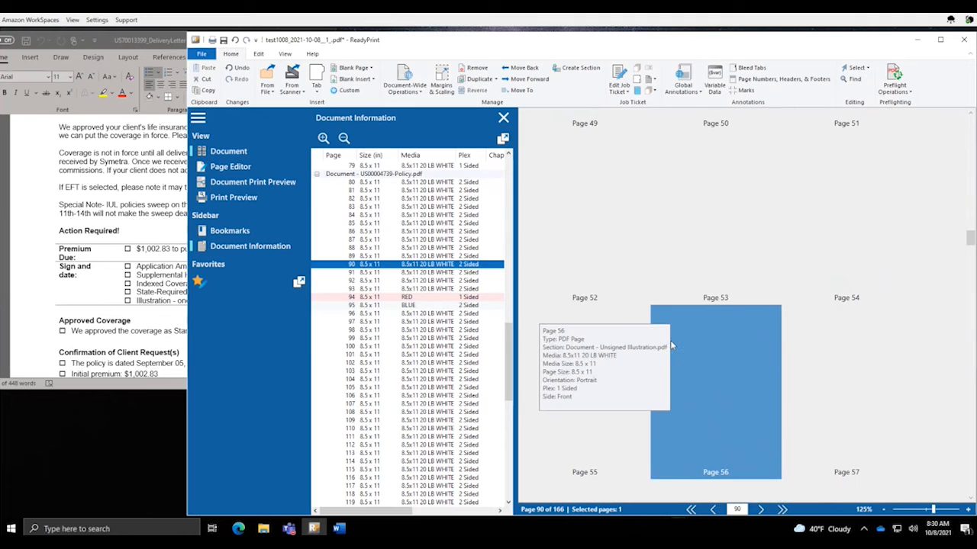
{"action": "scroll", "coordinate": [803, 374], "scroll_direction": "up", "scroll_amount": 3, "text": "ctrl"}
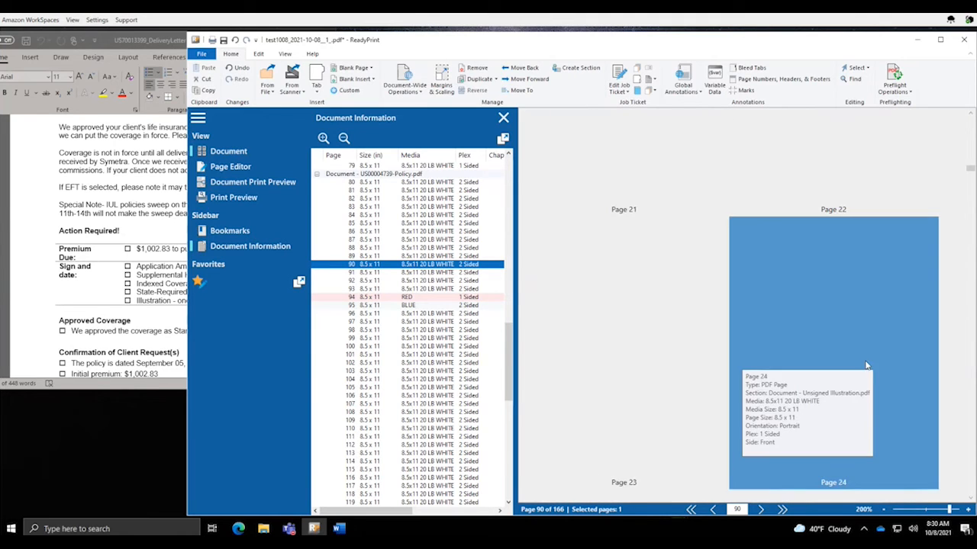
{"action": "left_click", "coordinate": [440, 257]}
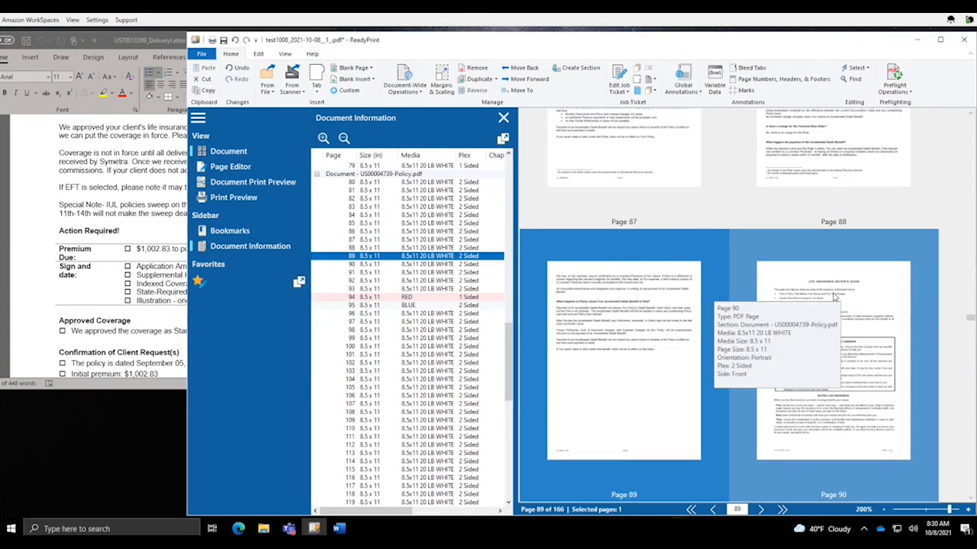
{"action": "left_click", "coordinate": [842, 285]}
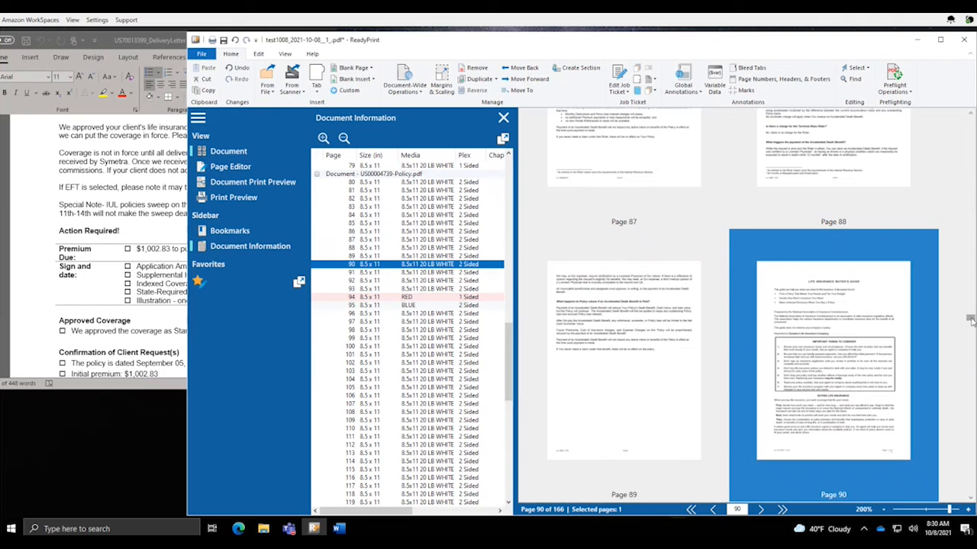
Select pages 90 through 93 as one range
{"action": "left_click_drag", "start_coordinate": [970, 319], "coordinate": [970, 322]}
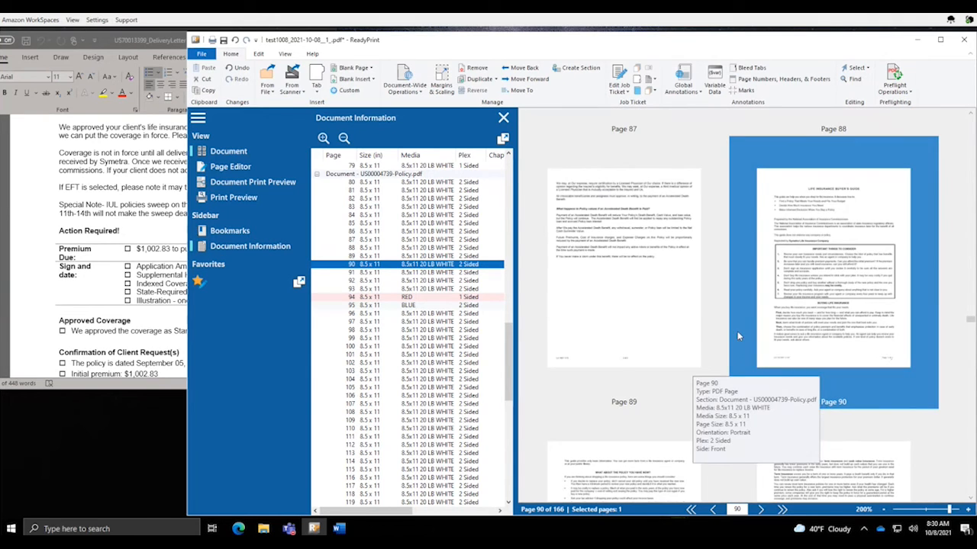
{"action": "scroll", "coordinate": [737, 336], "scroll_direction": "up", "scroll_amount": 2}
{"action": "scroll", "coordinate": [737, 336], "scroll_direction": "down", "scroll_amount": 5}
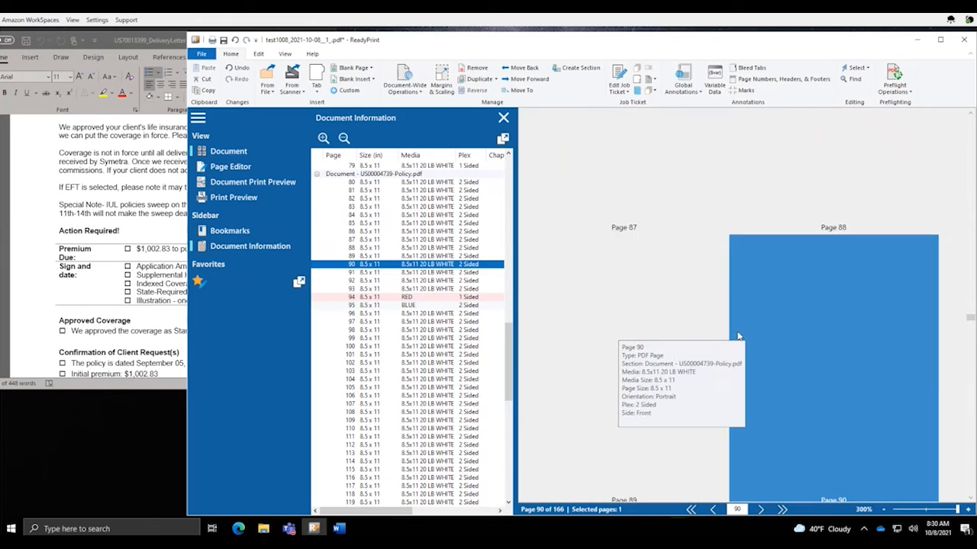
{"action": "scroll", "coordinate": [817, 375], "scroll_direction": "up", "scroll_amount": 2}
{"action": "scroll", "coordinate": [817, 376], "scroll_direction": "down", "scroll_amount": 1}
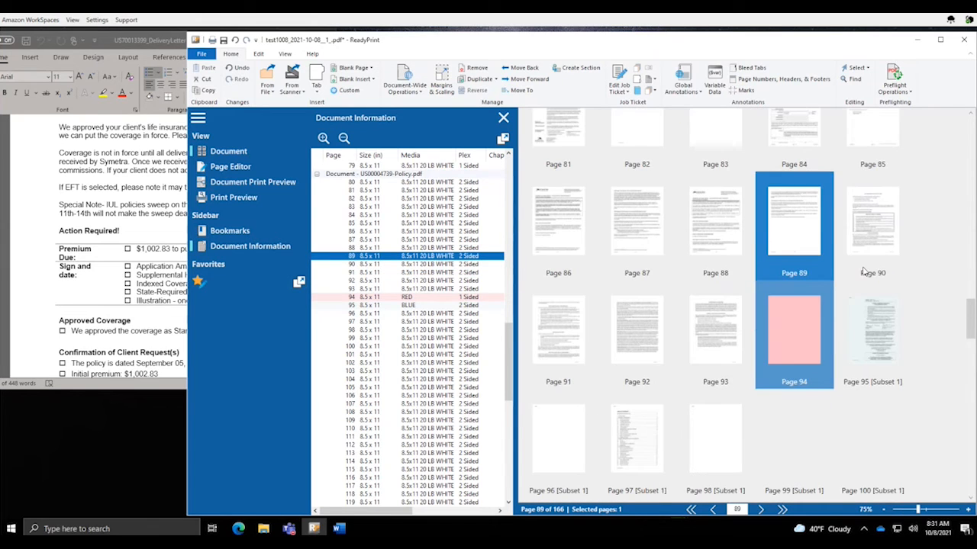
{"action": "left_click", "coordinate": [873, 228]}
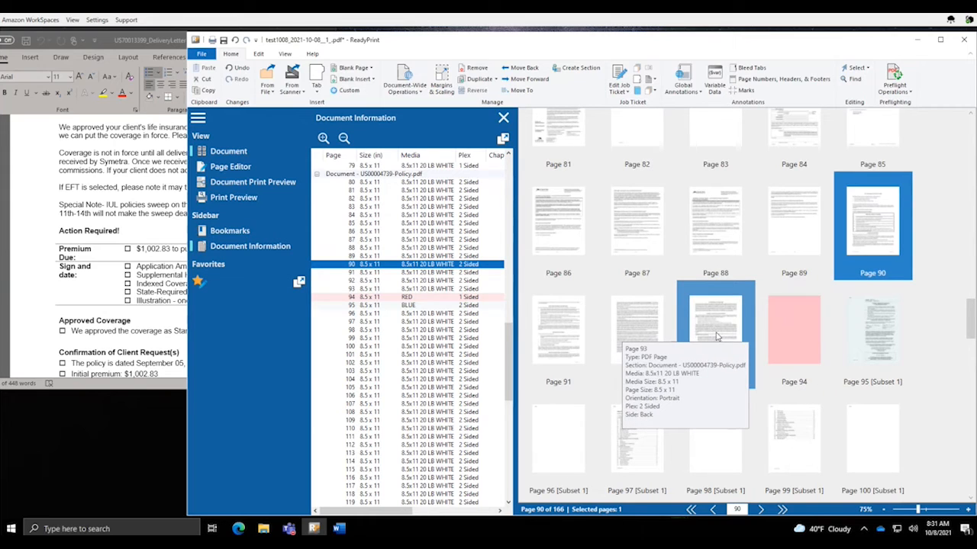
{"action": "left_click", "coordinate": [716, 336], "text": "shift"}
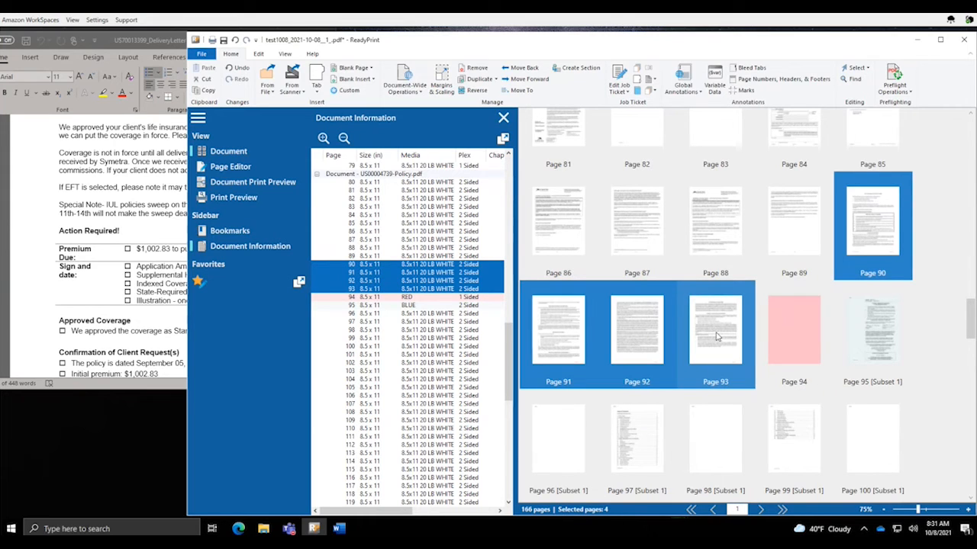
Staple pages 90–93 together as their own set
{"action": "right_click", "coordinate": [716, 336]}
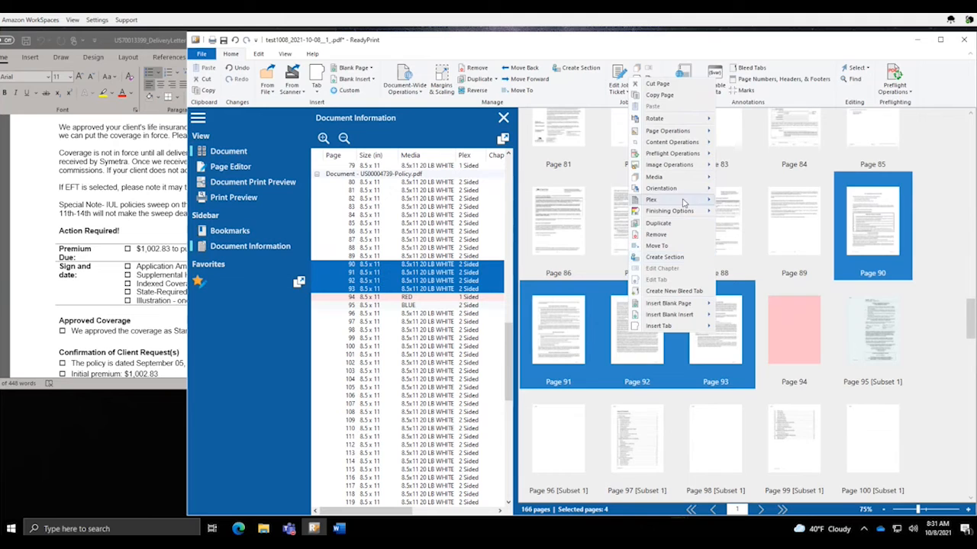
{"action": "mouse_move", "coordinate": [676, 218]}
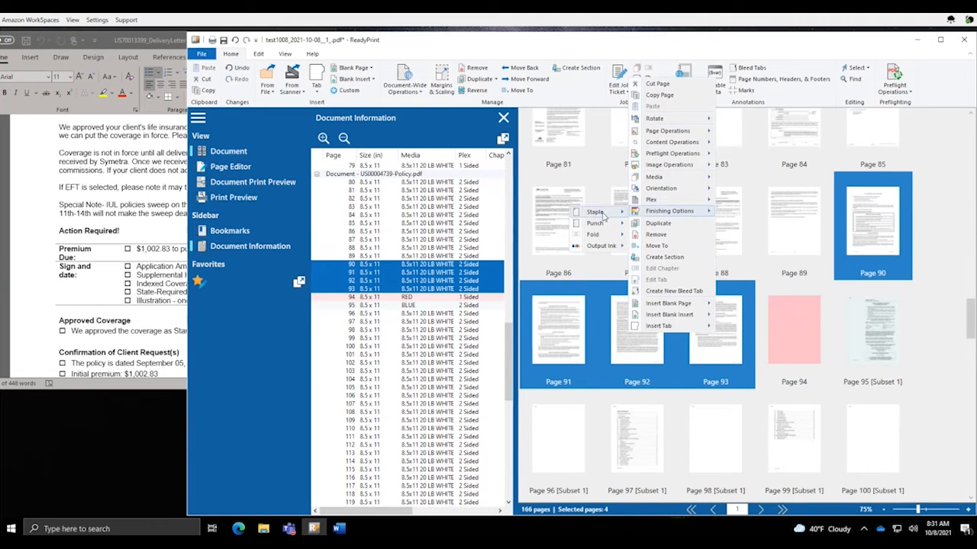
{"action": "mouse_move", "coordinate": [603, 217]}
{"action": "left_click", "coordinate": [527, 251]}
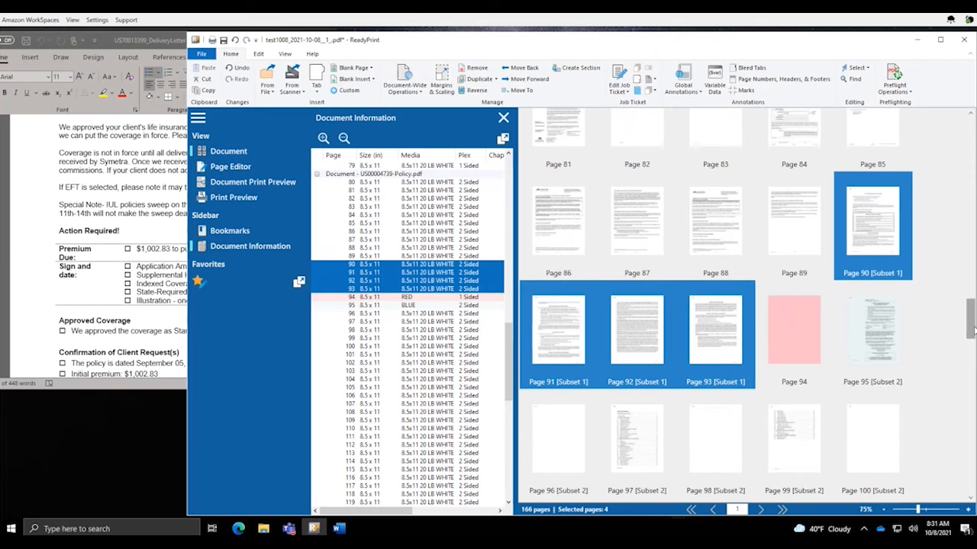
Return to the job's start and view pages 1–4, ending on the delivery letter
{"action": "left_click_drag", "start_coordinate": [971, 328], "coordinate": [964, 336]}
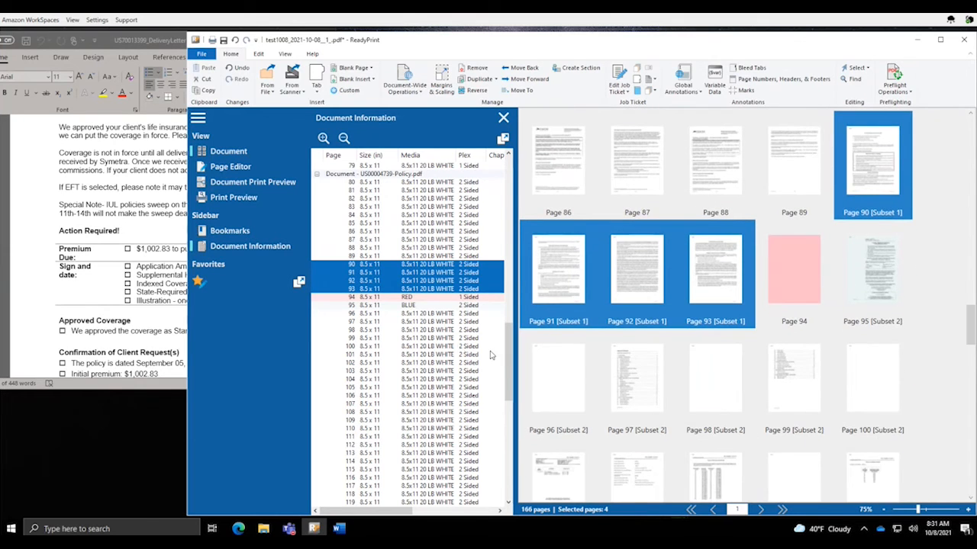
{"action": "left_click_drag", "start_coordinate": [503, 356], "coordinate": [515, 174]}
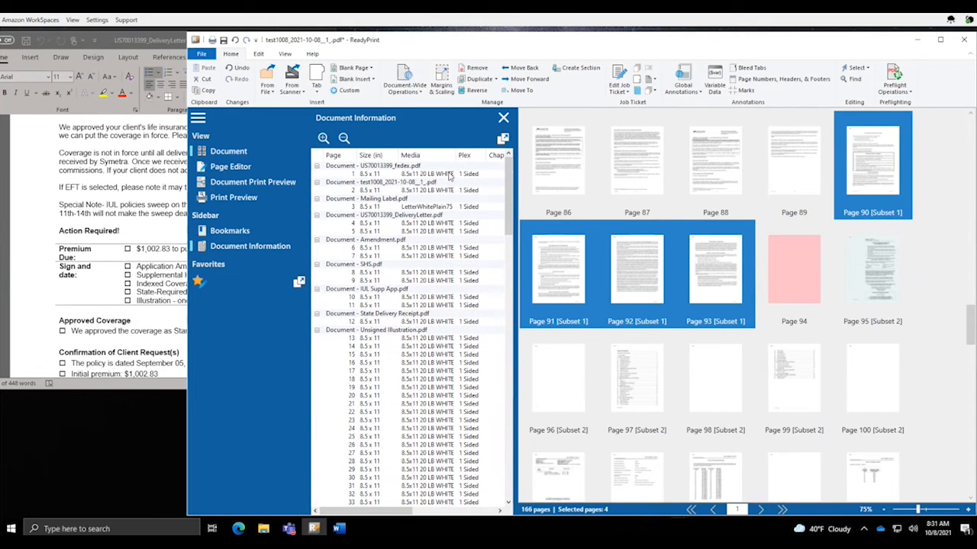
{"action": "left_click", "coordinate": [450, 174]}
{"action": "left_click", "coordinate": [454, 191]}
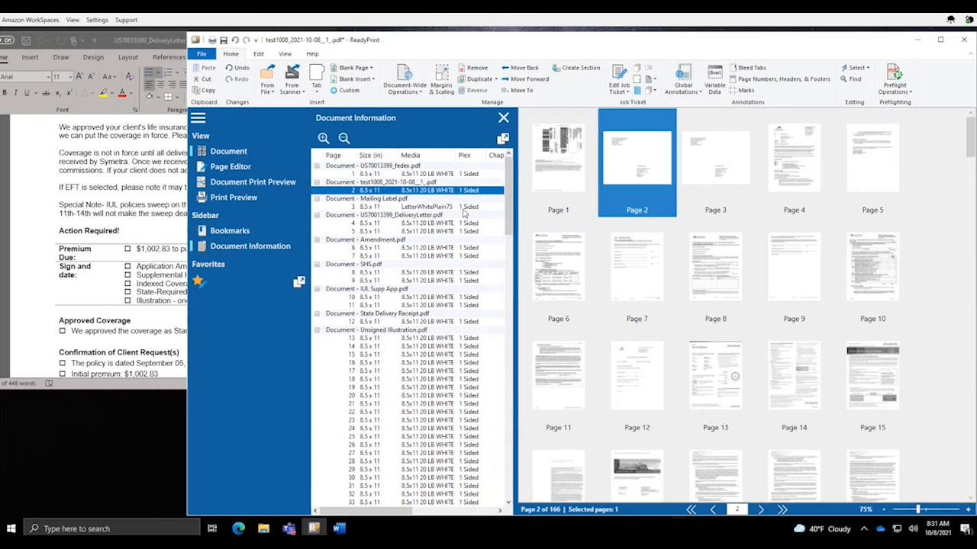
{"action": "left_click", "coordinate": [460, 208]}
{"action": "left_click", "coordinate": [451, 223]}
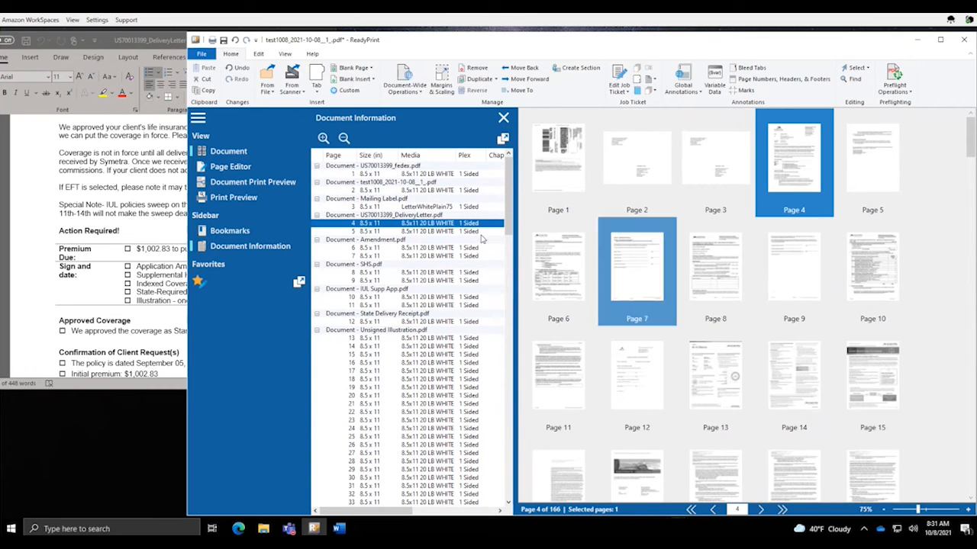
{"action": "left_click", "coordinate": [118, 291]}
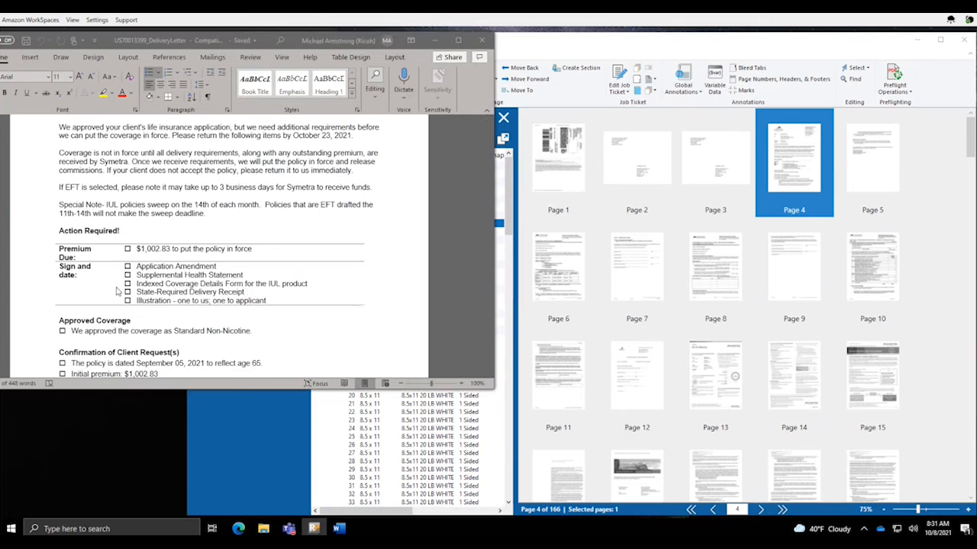
{"action": "left_click_drag", "start_coordinate": [138, 267], "coordinate": [288, 297]}
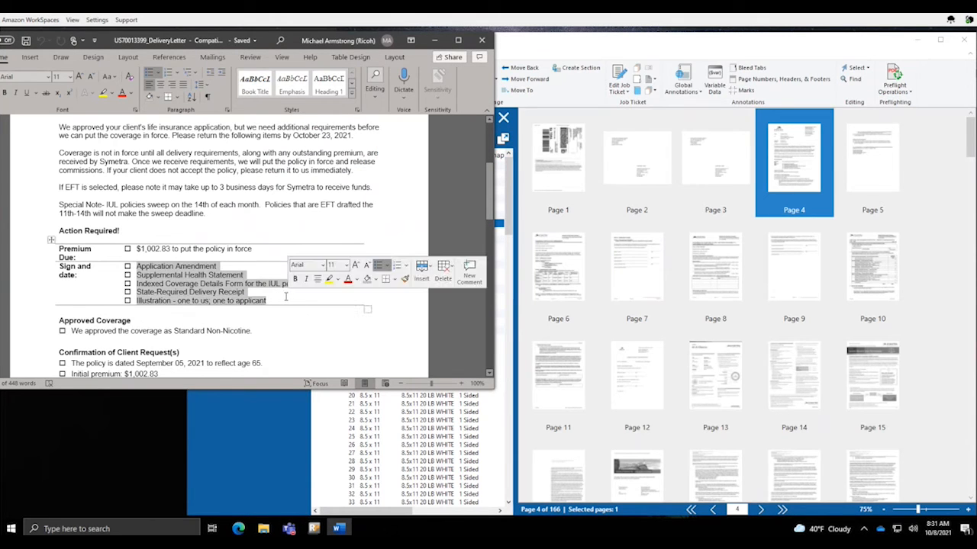
{"action": "left_click", "coordinate": [507, 193]}
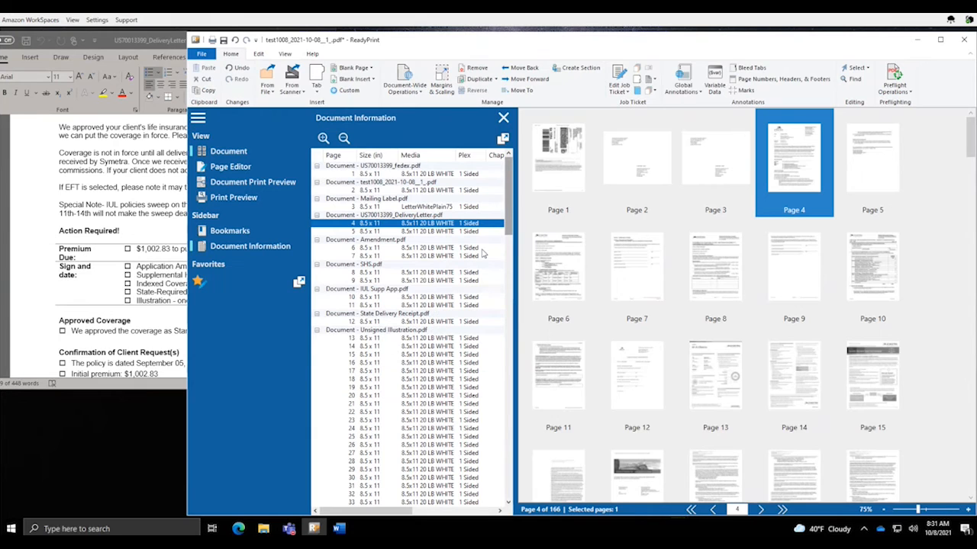
Step through Amendment.pdf, pages 8–9, IUL Supp App.pdf and State Delivery Receipt, then select all Unsigned Illustration pages
{"action": "left_click", "coordinate": [386, 241]}
{"action": "left_click", "coordinate": [370, 264]}
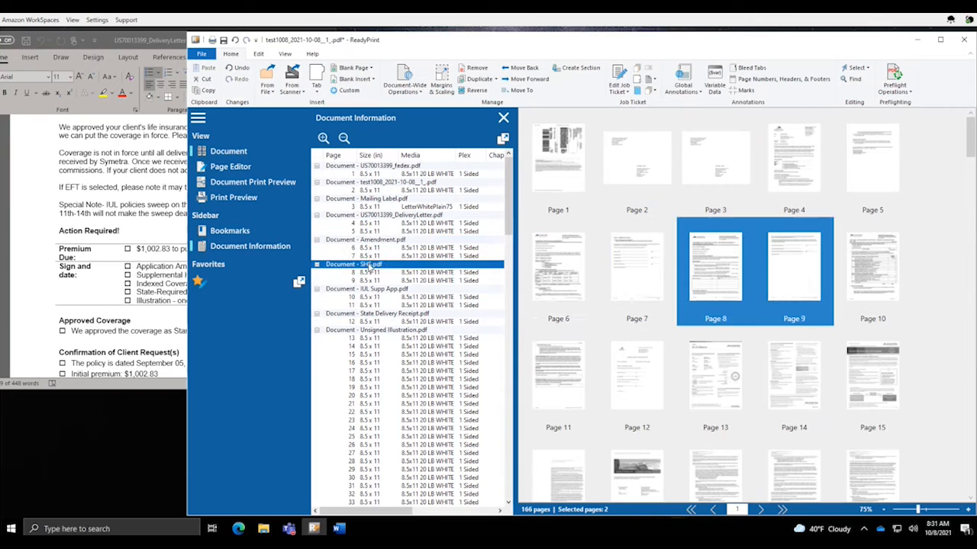
{"action": "left_click", "coordinate": [379, 291]}
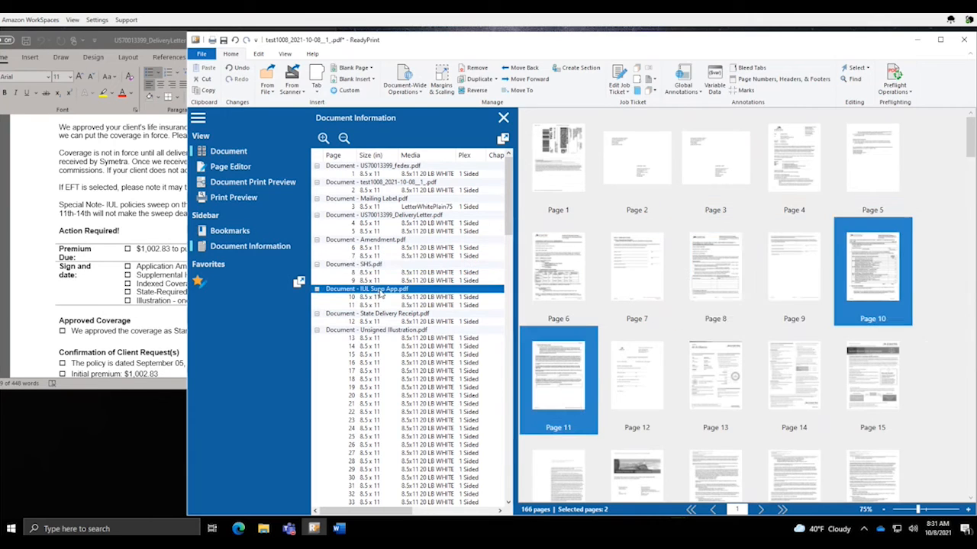
{"action": "left_click", "coordinate": [383, 316]}
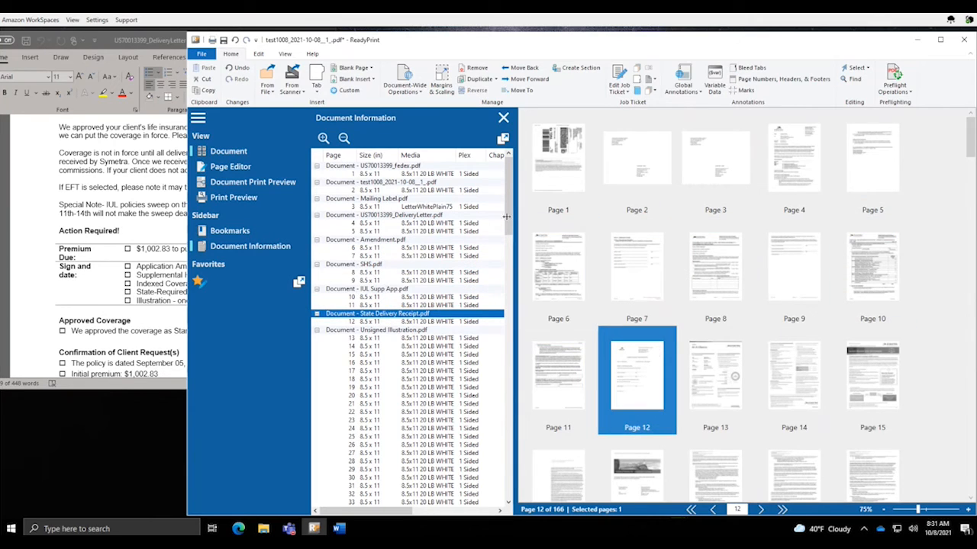
{"action": "left_click_drag", "start_coordinate": [508, 217], "coordinate": [515, 253]}
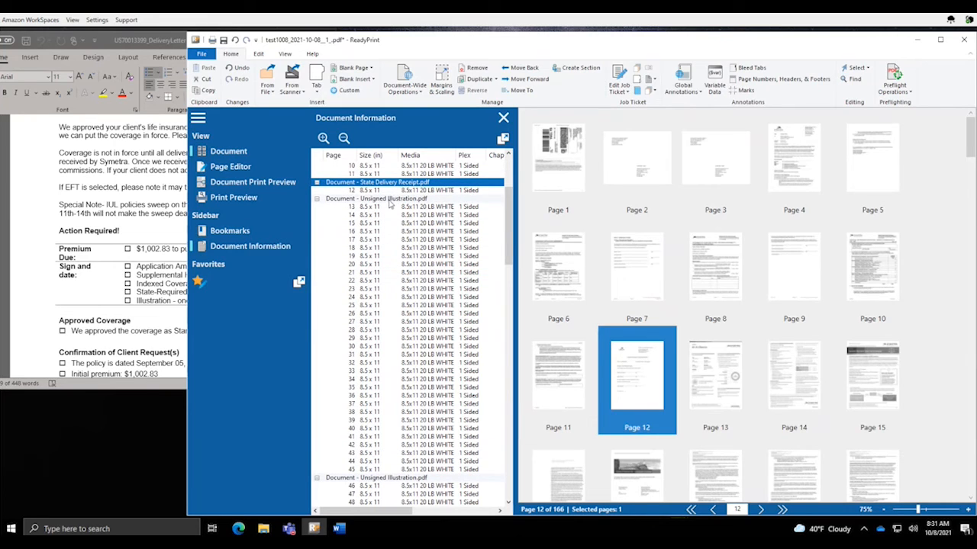
{"action": "left_click", "coordinate": [389, 200]}
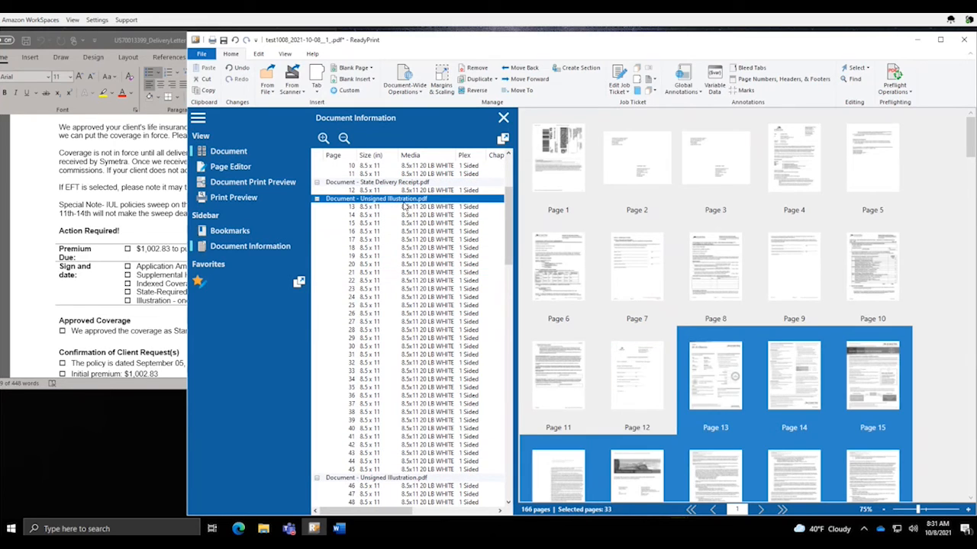
Set the first Unsigned Illustration copy to 2 Sided with a single top-left portrait staple
{"action": "right_click", "coordinate": [410, 202]}
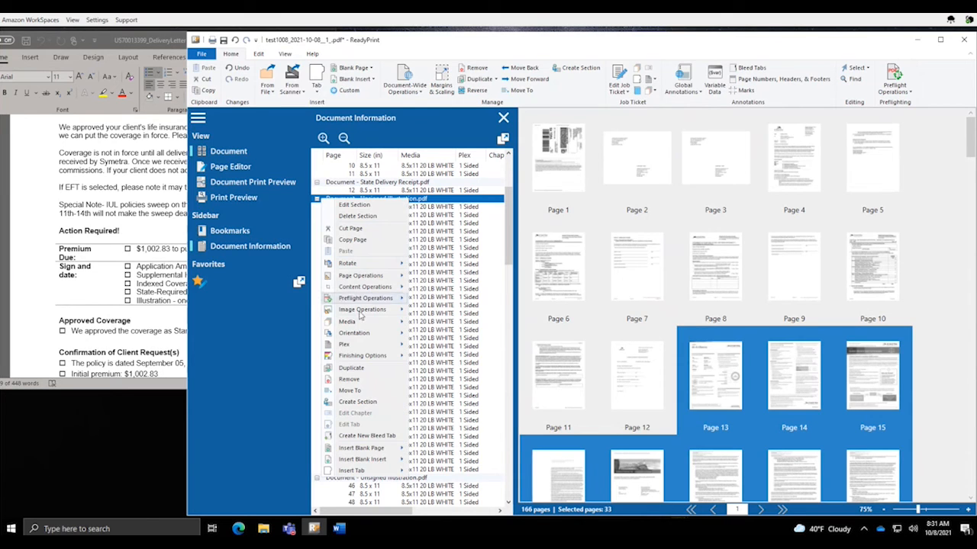
{"action": "mouse_move", "coordinate": [395, 349]}
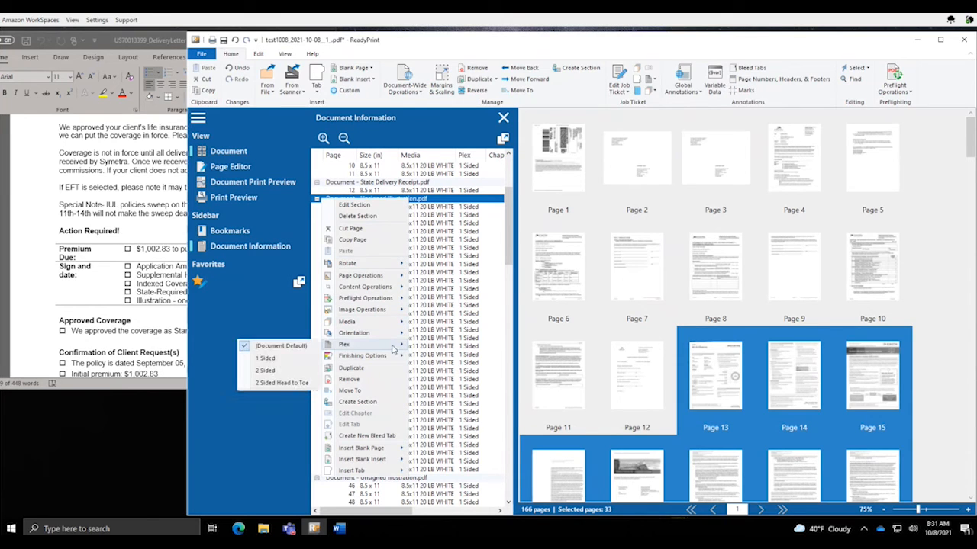
{"action": "left_click", "coordinate": [276, 371]}
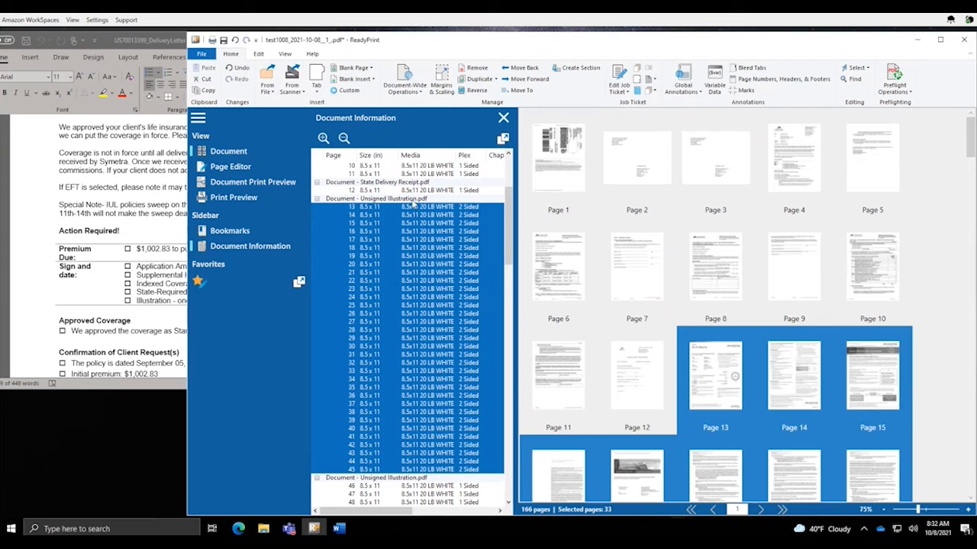
{"action": "right_click", "coordinate": [412, 203]}
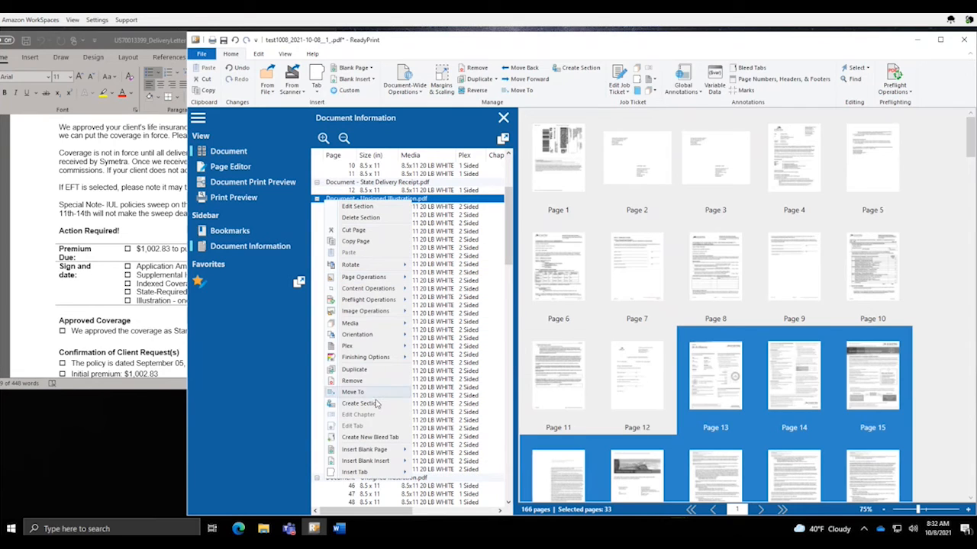
{"action": "mouse_move", "coordinate": [372, 363]}
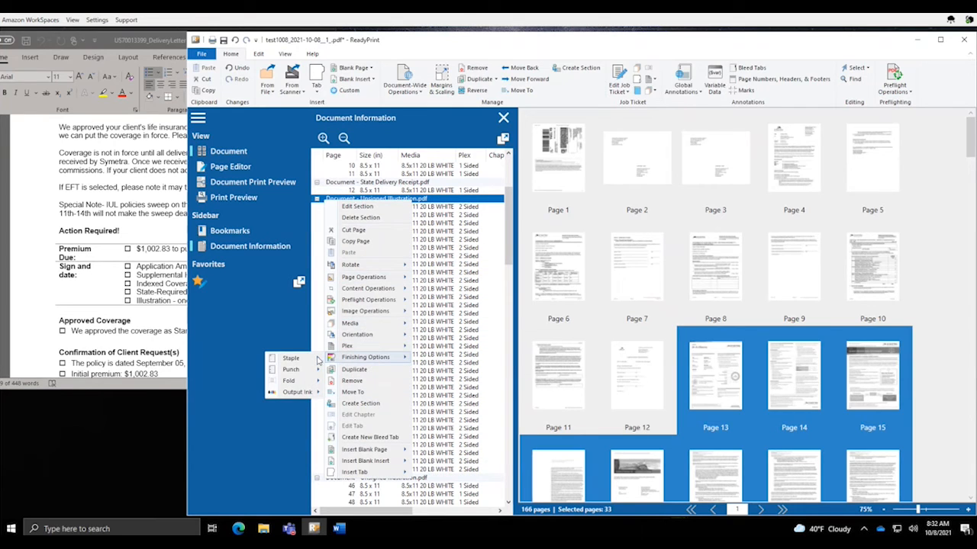
{"action": "mouse_move", "coordinate": [317, 360]}
{"action": "left_click", "coordinate": [214, 265]}
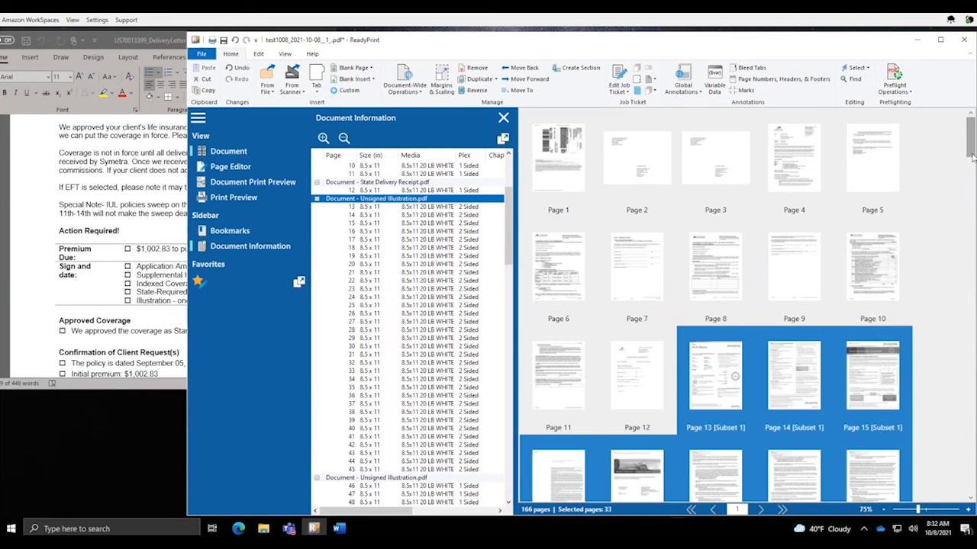
{"action": "left_click_drag", "start_coordinate": [971, 156], "coordinate": [965, 230]}
Collapse the first copy's page list and make the second Unsigned Illustration copy 2 Sided
{"action": "left_click", "coordinate": [387, 200]}
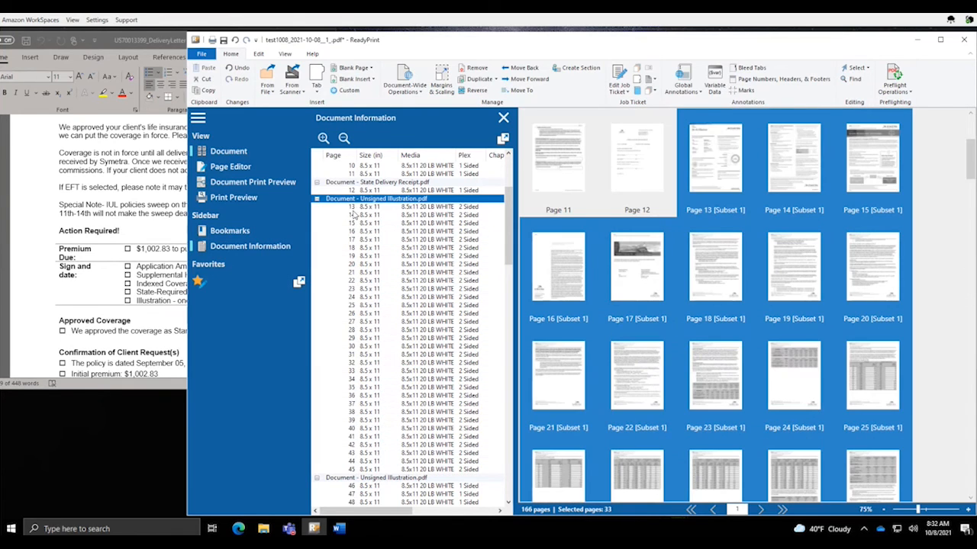
{"action": "left_click", "coordinate": [317, 200]}
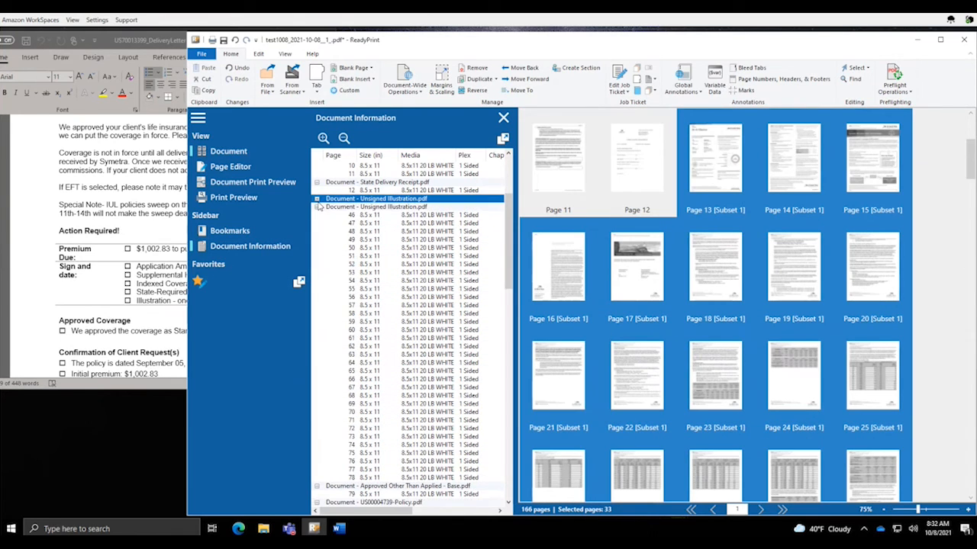
{"action": "left_click", "coordinate": [372, 207]}
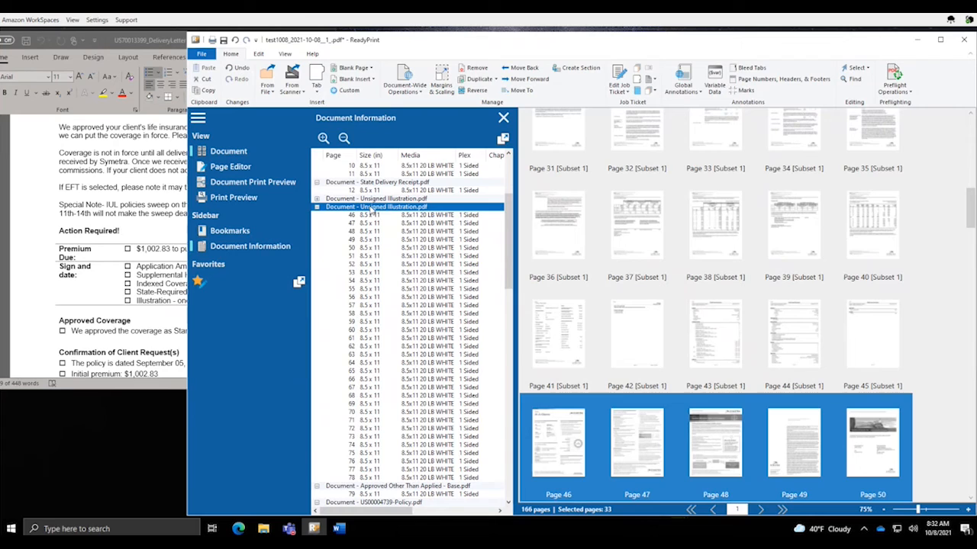
{"action": "right_click", "coordinate": [372, 210]}
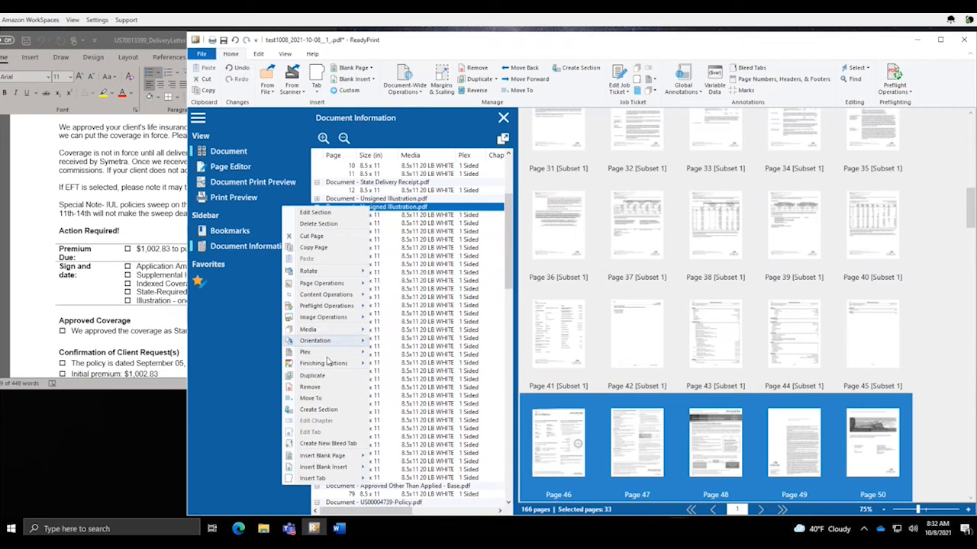
{"action": "mouse_move", "coordinate": [329, 357]}
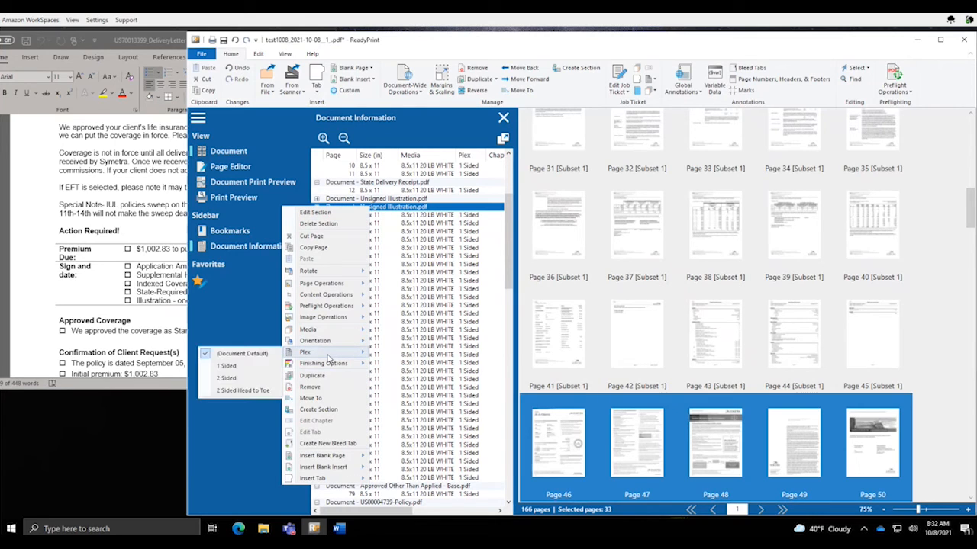
{"action": "left_click", "coordinate": [233, 378]}
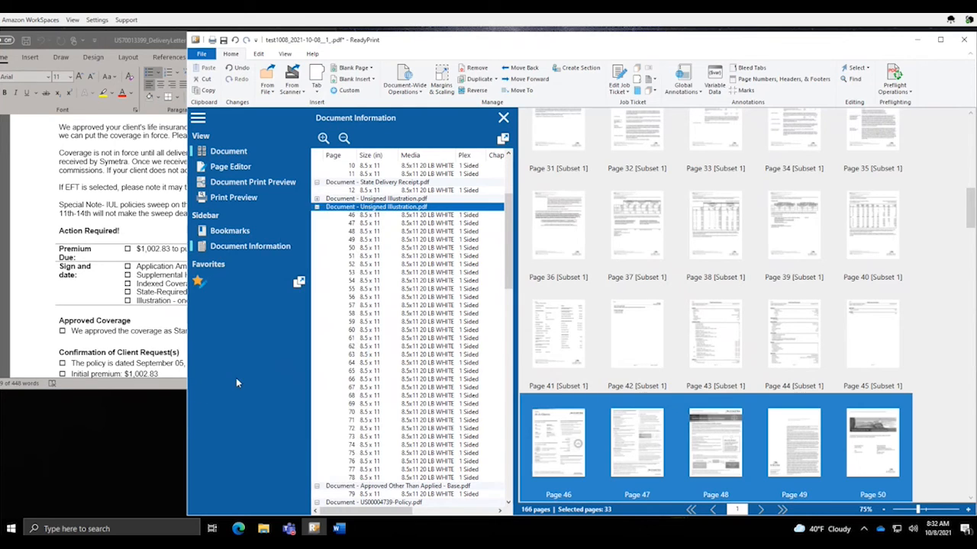
Confirm the single top-left staple on the first copy, then select only page 46
{"action": "right_click", "coordinate": [408, 199]}
{"action": "mouse_move", "coordinate": [367, 348]}
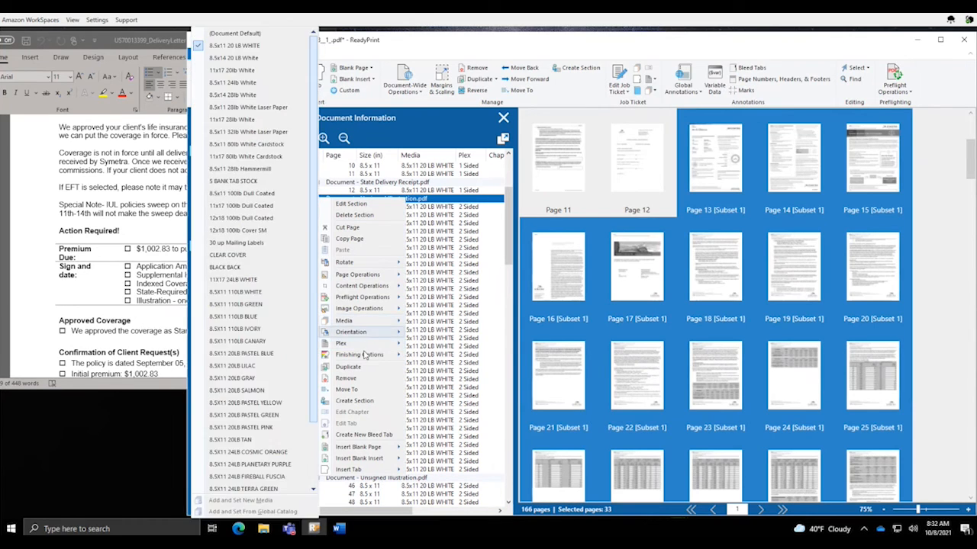
{"action": "mouse_move", "coordinate": [299, 358]}
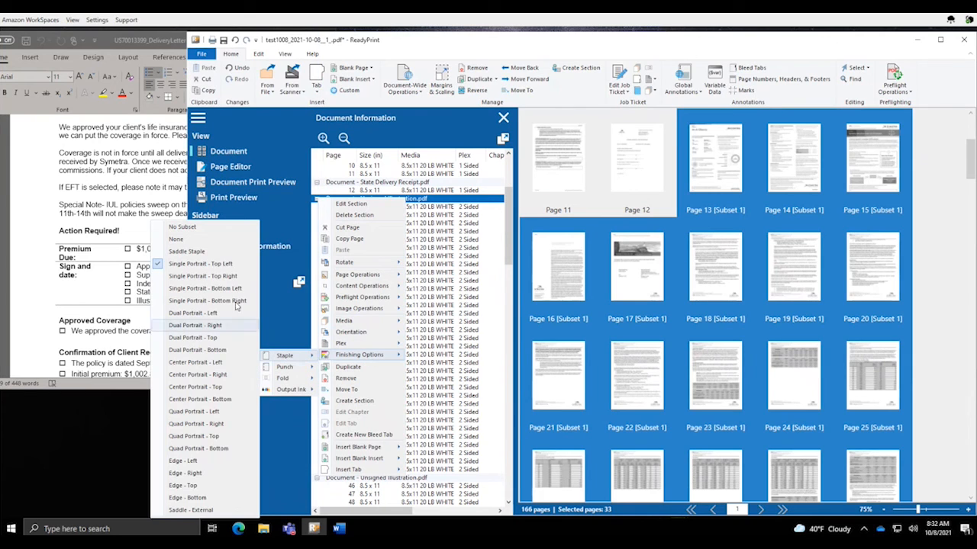
{"action": "left_click", "coordinate": [216, 267]}
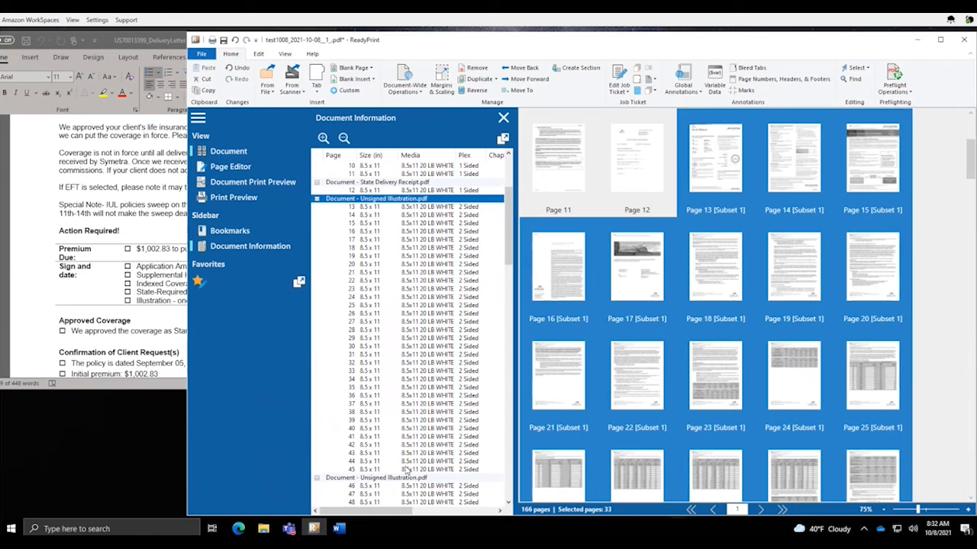
{"action": "left_click", "coordinate": [398, 478]}
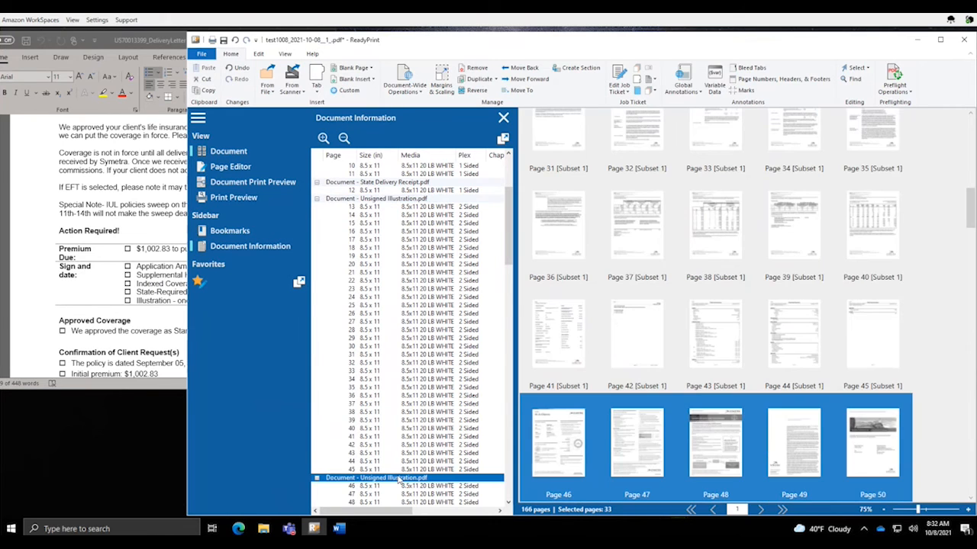
{"action": "left_click", "coordinate": [555, 433]}
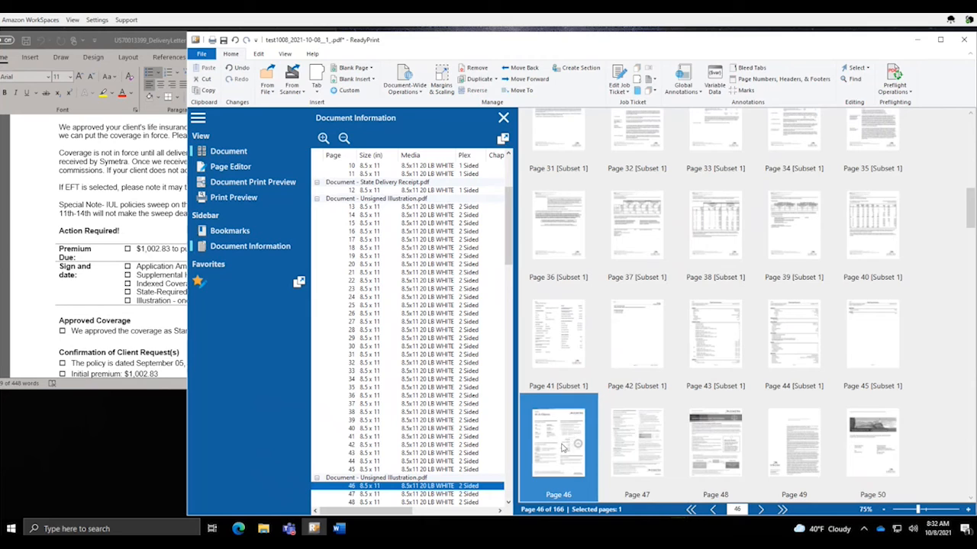
{"action": "scroll", "coordinate": [567, 423], "scroll_direction": "up", "scroll_amount": 5}
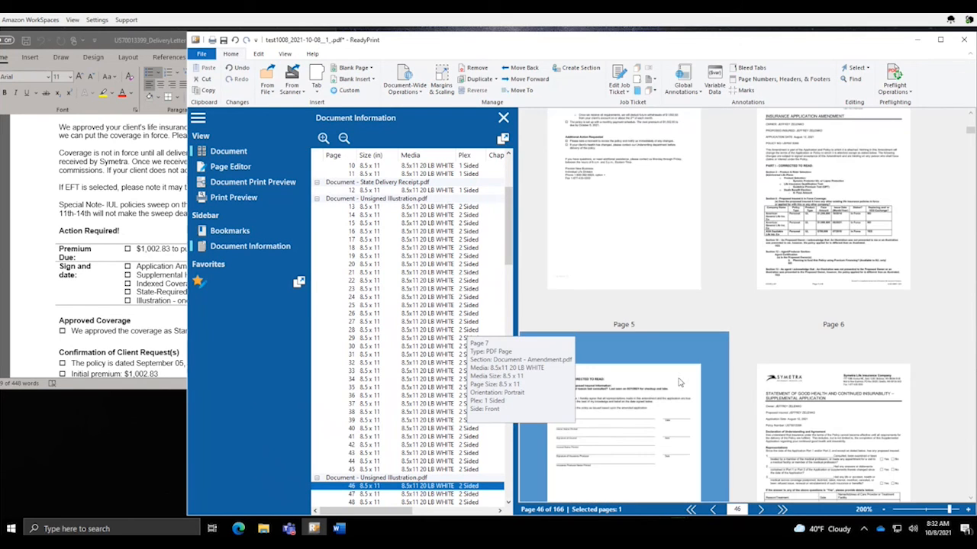
Import the COPY.rpaa annotation from the Desktop onto page 46, then collapse the page list
{"action": "double_click", "coordinate": [444, 491]}
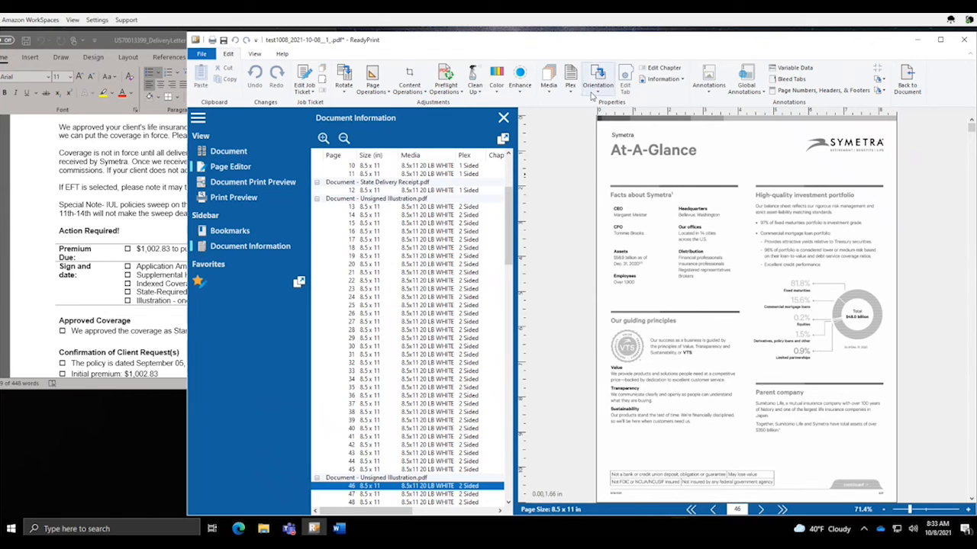
{"action": "left_click", "coordinate": [710, 93]}
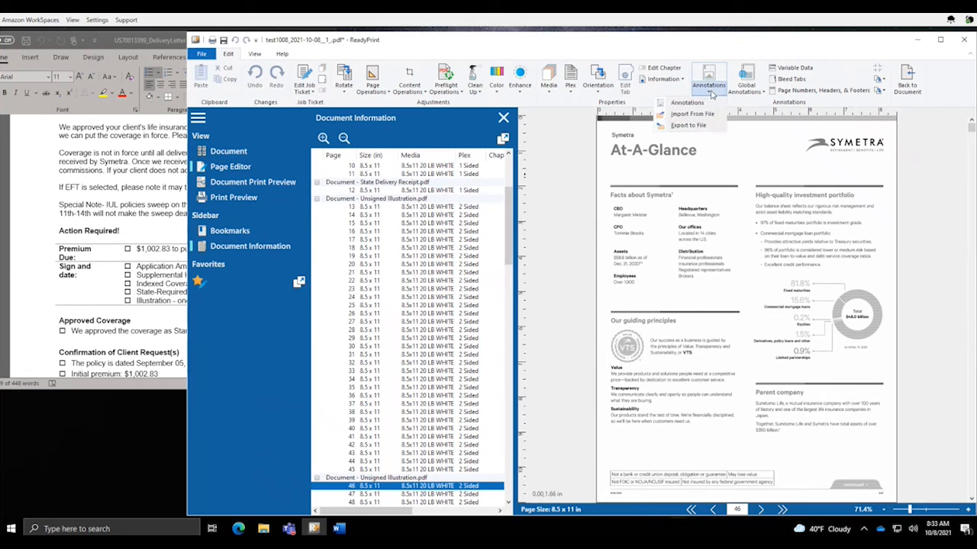
{"action": "left_click", "coordinate": [690, 114]}
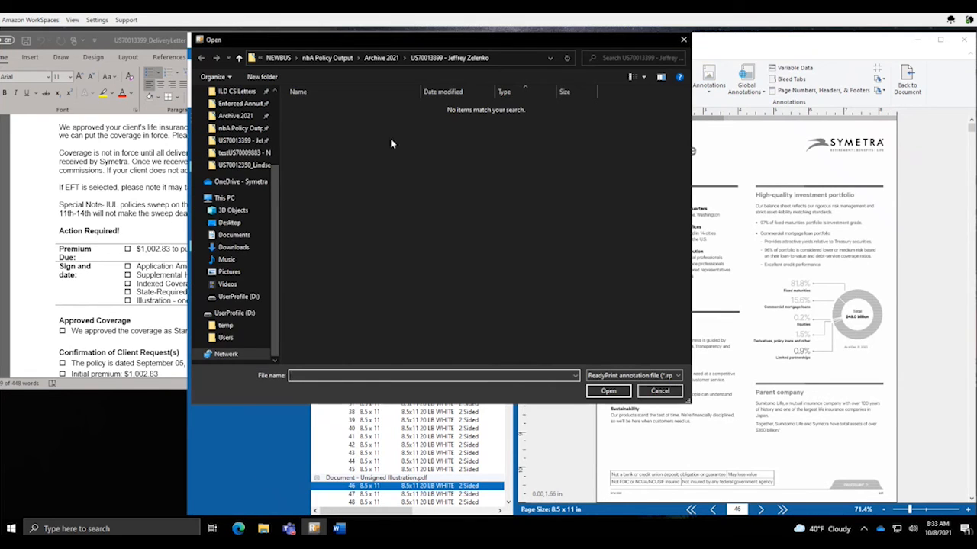
{"action": "left_click", "coordinate": [228, 222]}
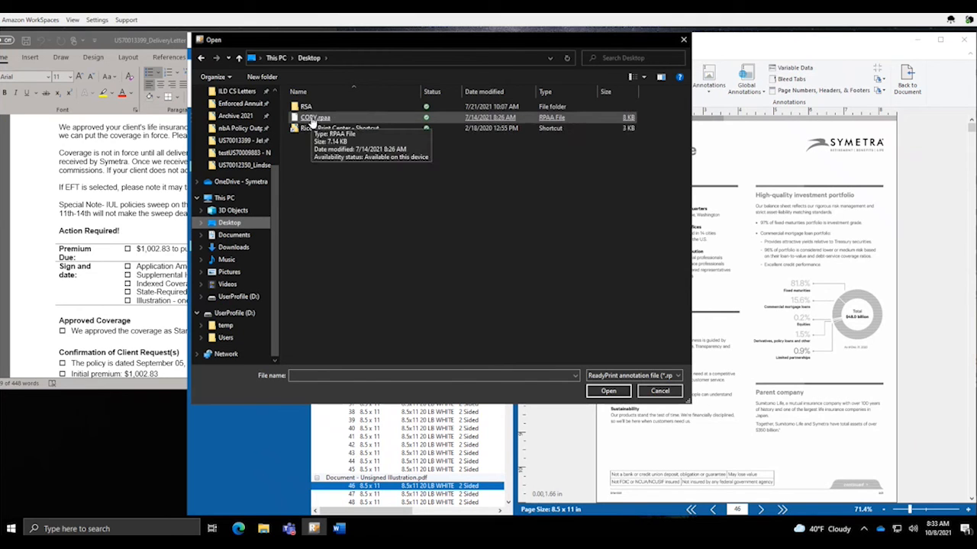
{"action": "double_click", "coordinate": [311, 121]}
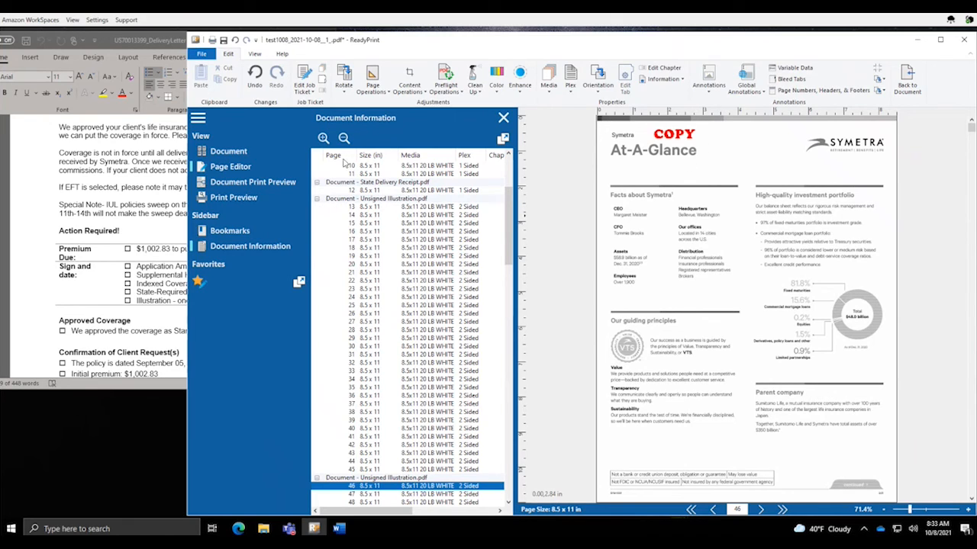
{"action": "left_click", "coordinate": [344, 138]}
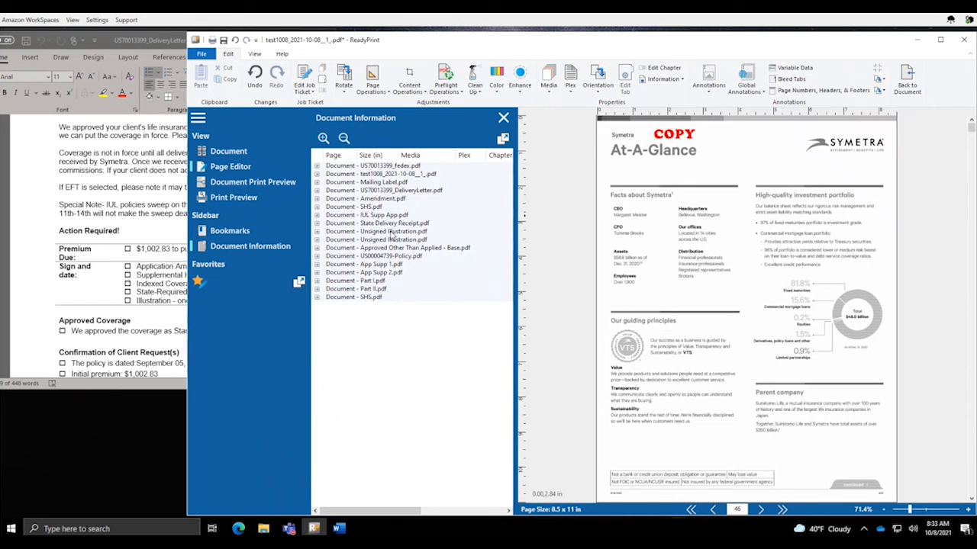
Open page 79 of Approved Other Than Applied in the Page Editor and check its bookmarks
{"action": "left_click", "coordinate": [393, 244]}
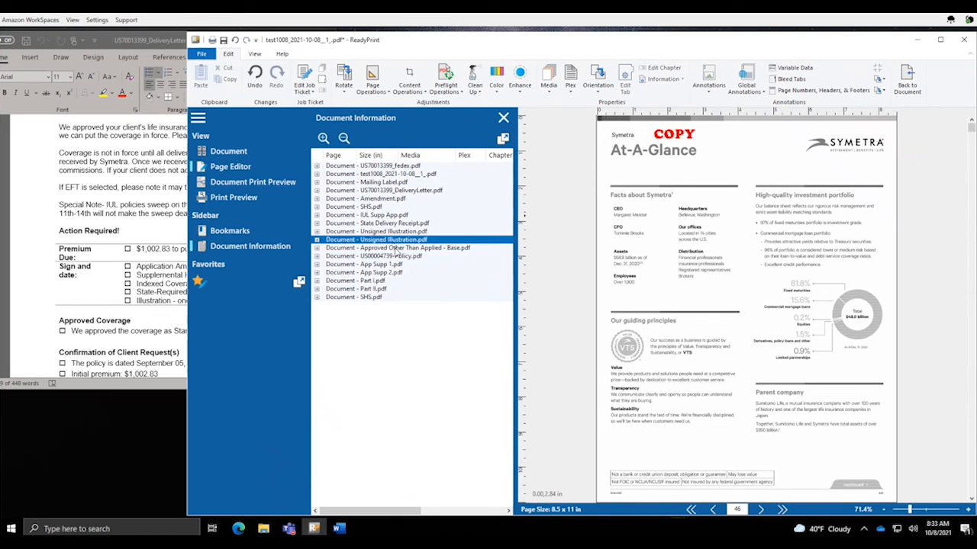
{"action": "left_click", "coordinate": [396, 249]}
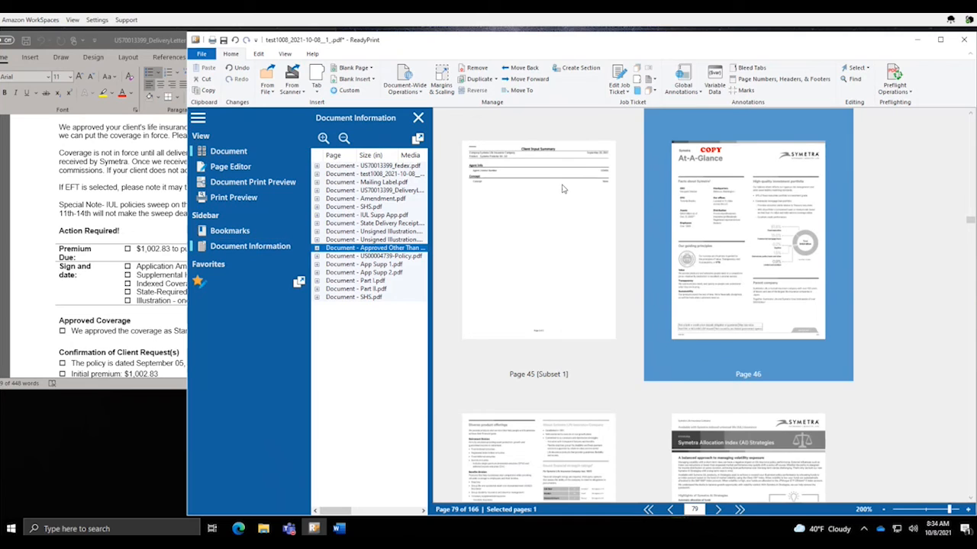
{"action": "double_click", "coordinate": [378, 250]}
{"action": "left_click", "coordinate": [381, 258]}
{"action": "double_click", "coordinate": [382, 258]}
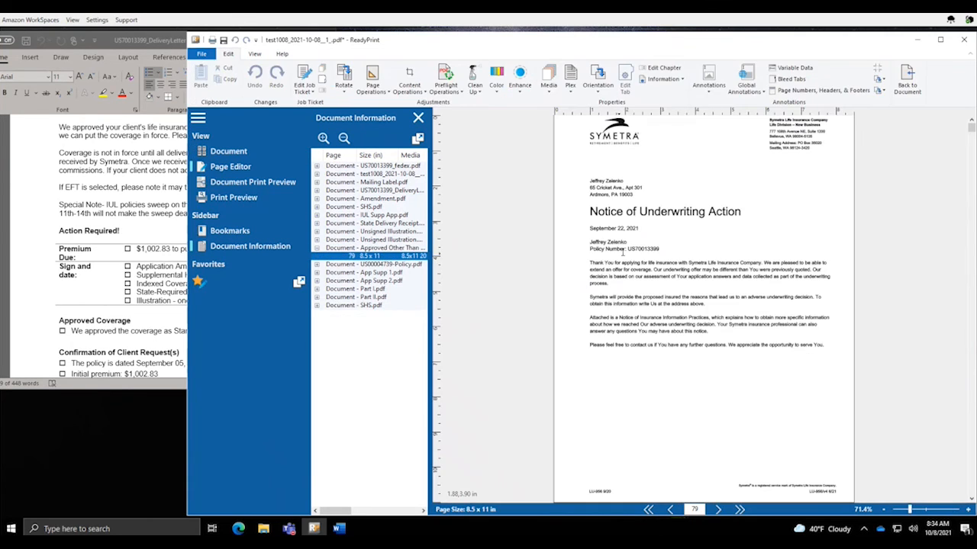
{"action": "left_click", "coordinate": [233, 232]}
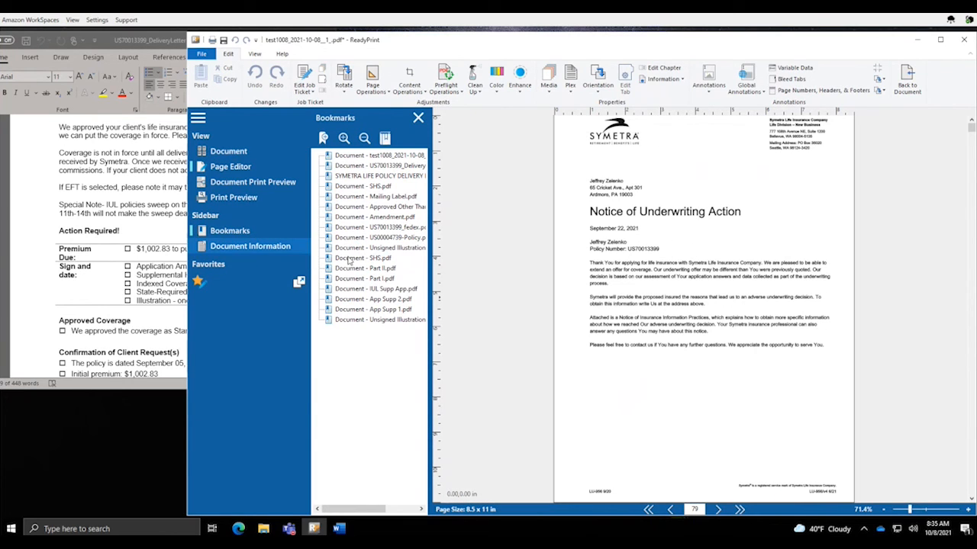
{"action": "left_click", "coordinate": [244, 246]}
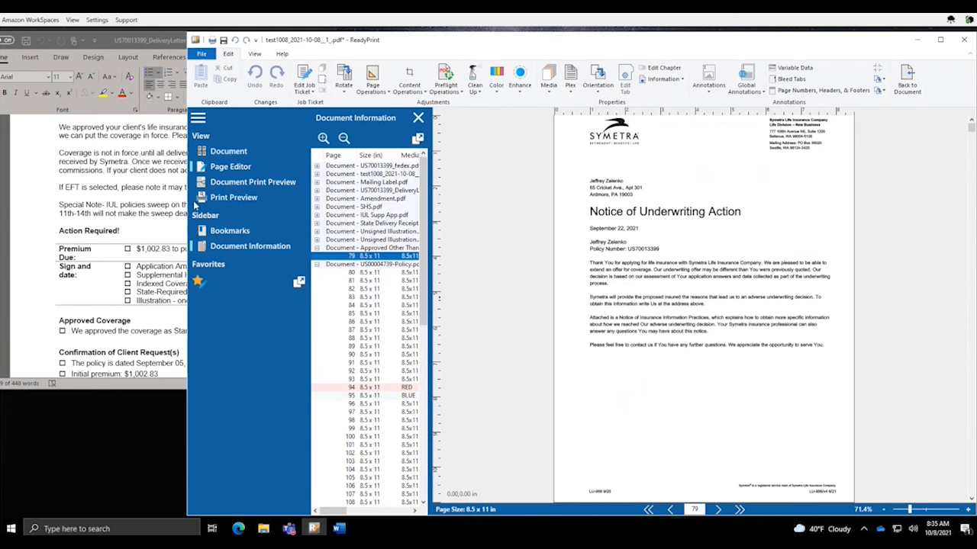
Return to thumbnails, widen the page list to check page 90's media and plex, then collapse it
{"action": "left_click", "coordinate": [225, 151]}
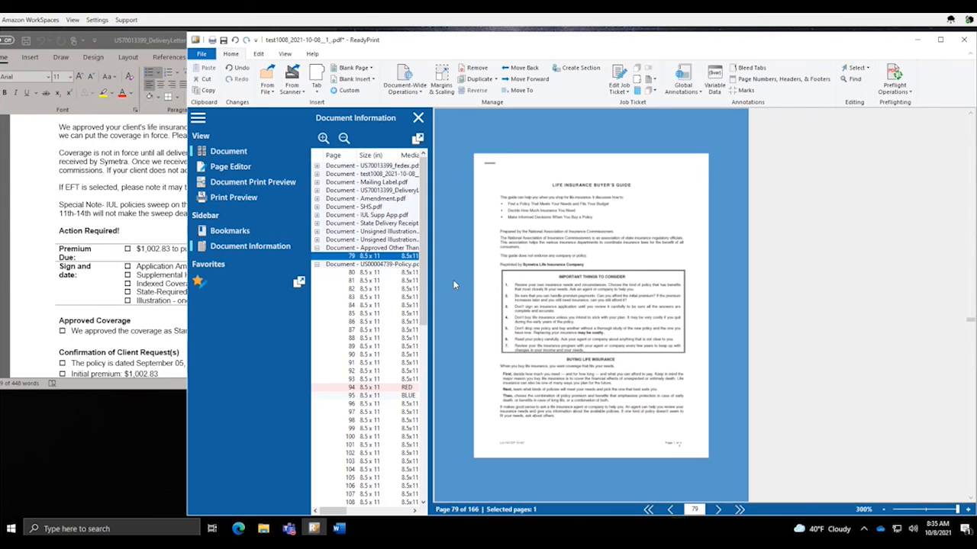
{"action": "scroll", "coordinate": [513, 293], "scroll_direction": "down", "scroll_amount": 7}
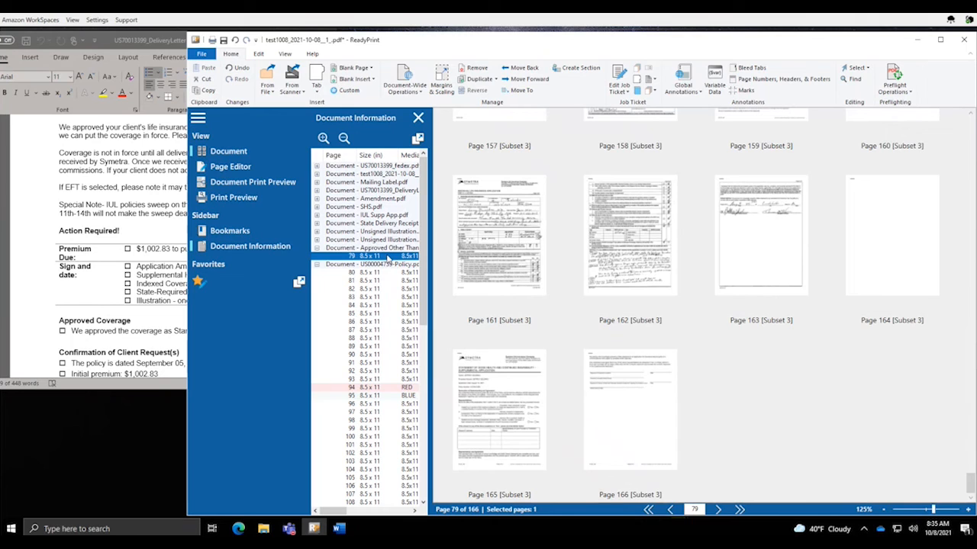
{"action": "left_click_drag", "start_coordinate": [431, 292], "coordinate": [534, 293]}
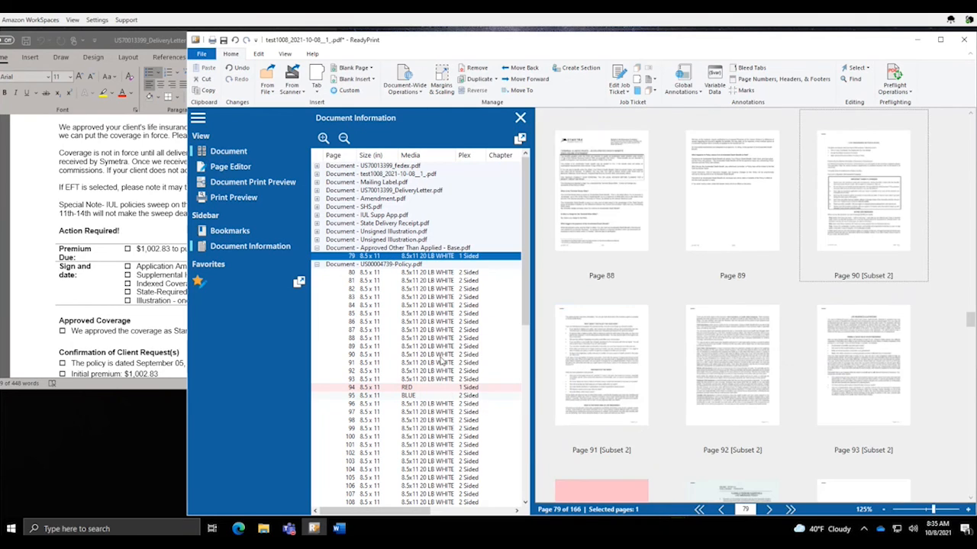
{"action": "left_click", "coordinate": [443, 355]}
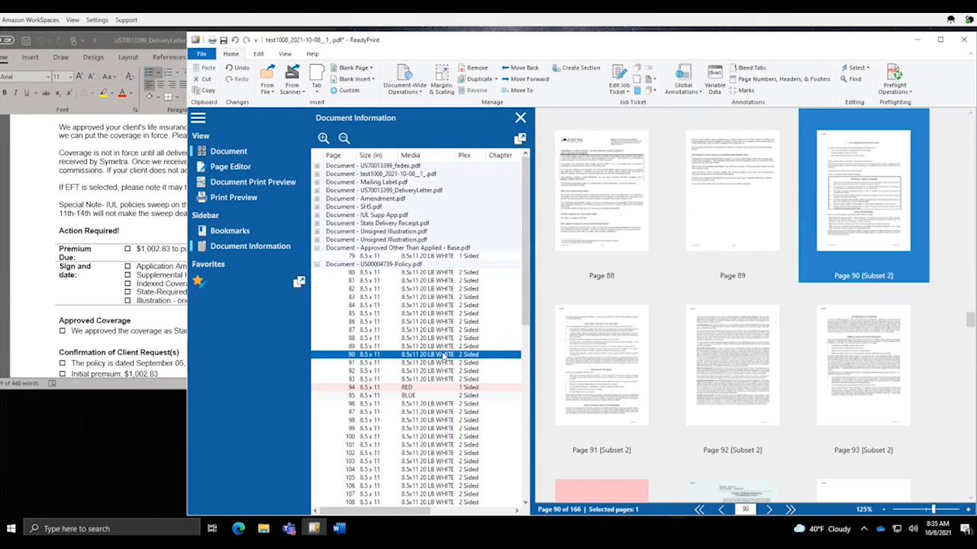
{"action": "mouse_move", "coordinate": [881, 280]}
{"action": "left_click_drag", "start_coordinate": [421, 257], "coordinate": [440, 353]}
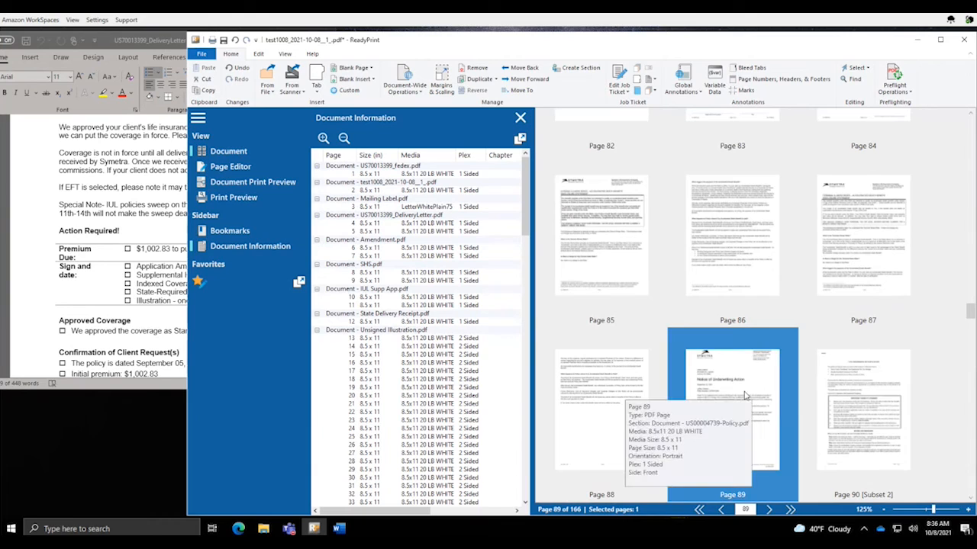
{"action": "left_click", "coordinate": [343, 138]}
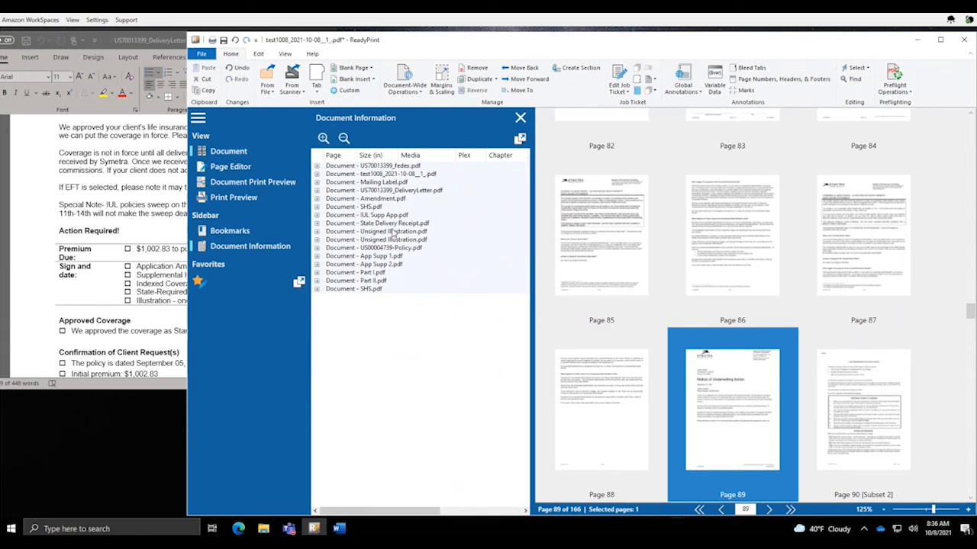
{"action": "left_click_drag", "start_coordinate": [530, 300], "coordinate": [494, 300]}
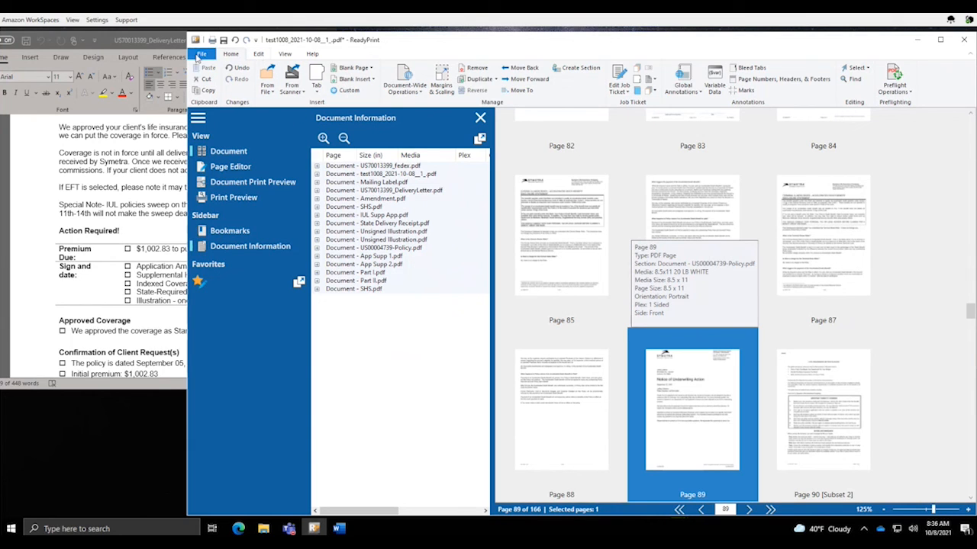
{"action": "left_click", "coordinate": [202, 54]}
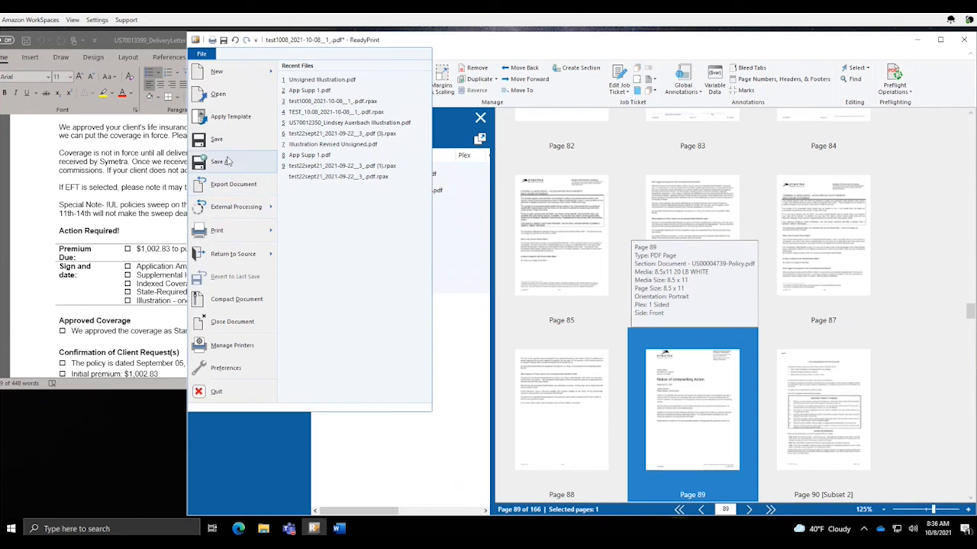
{"action": "mouse_move", "coordinate": [219, 230]}
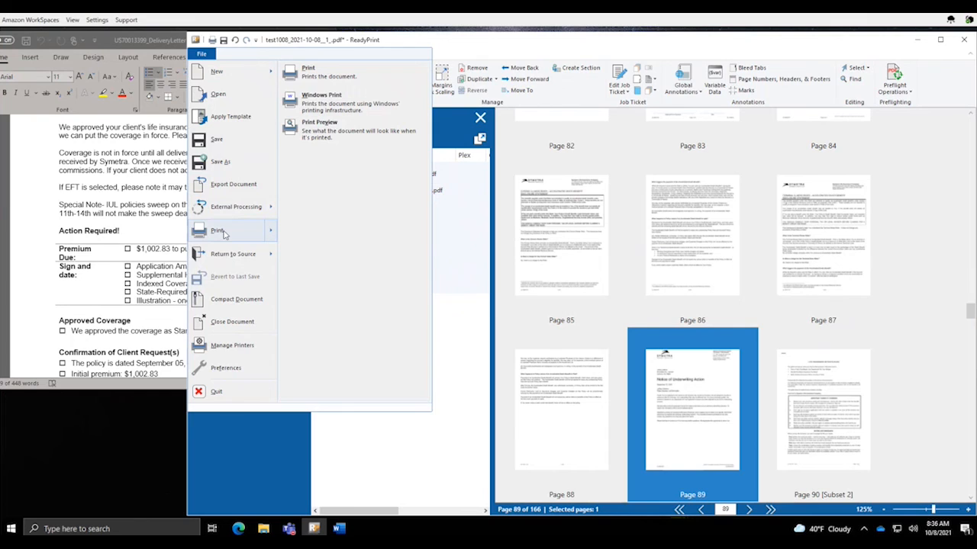
{"action": "left_click", "coordinate": [326, 74]}
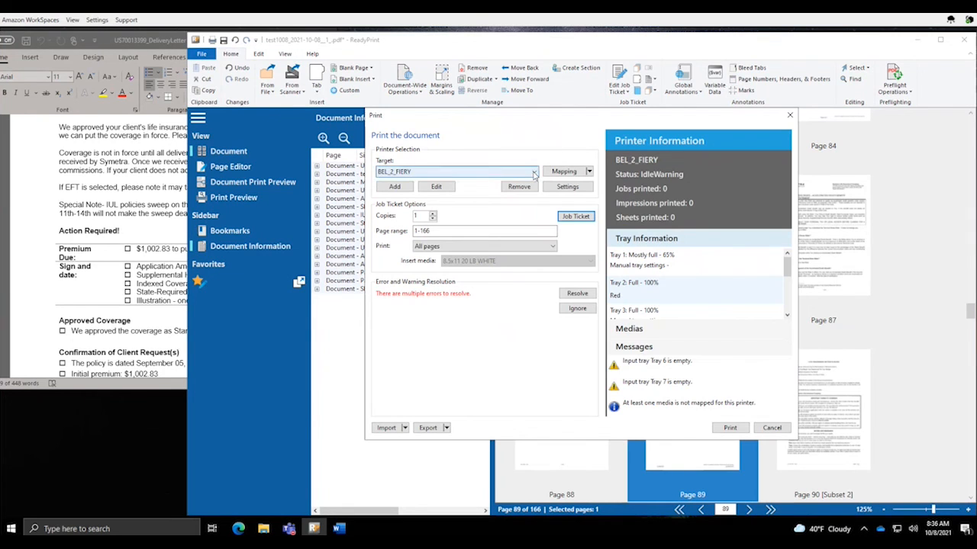
{"action": "left_click", "coordinate": [534, 175]}
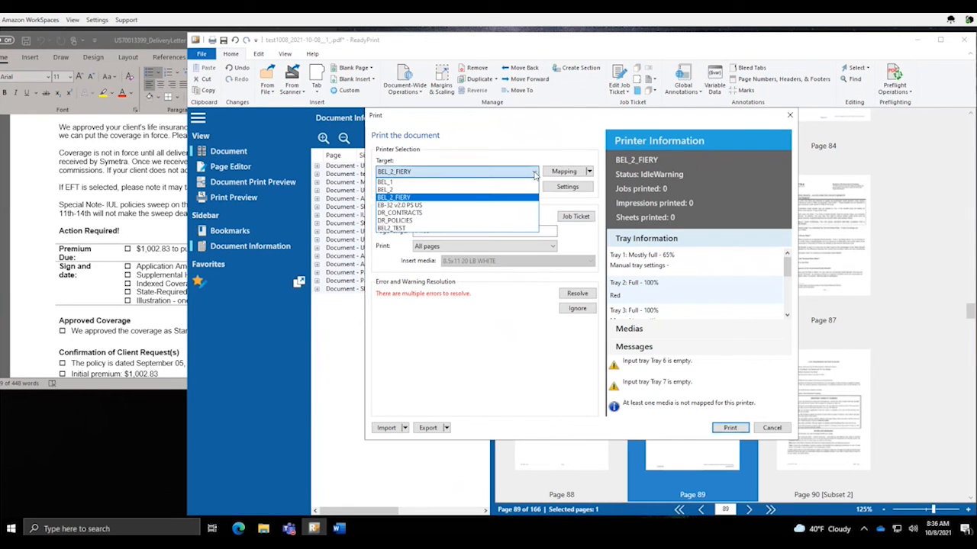
{"action": "left_click", "coordinate": [404, 181]}
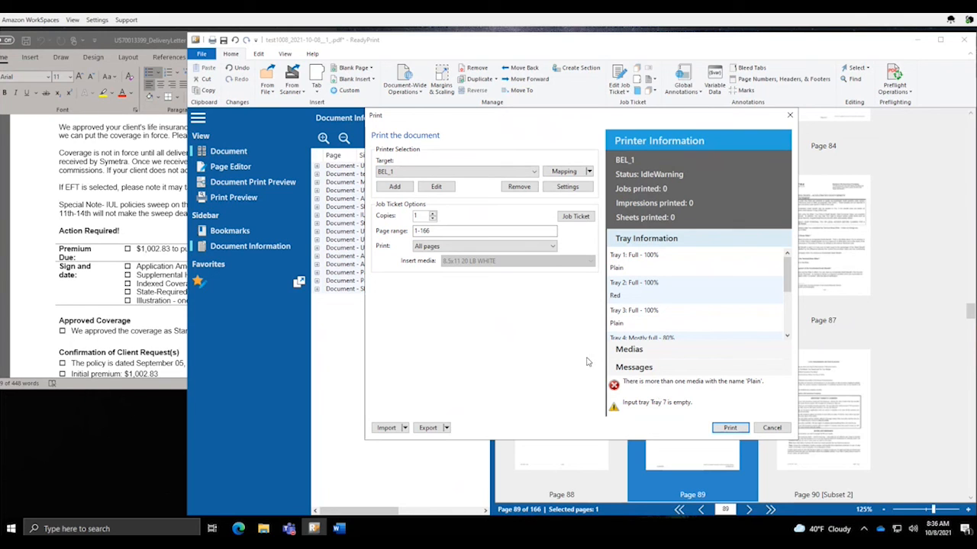
{"action": "left_click", "coordinate": [772, 430]}
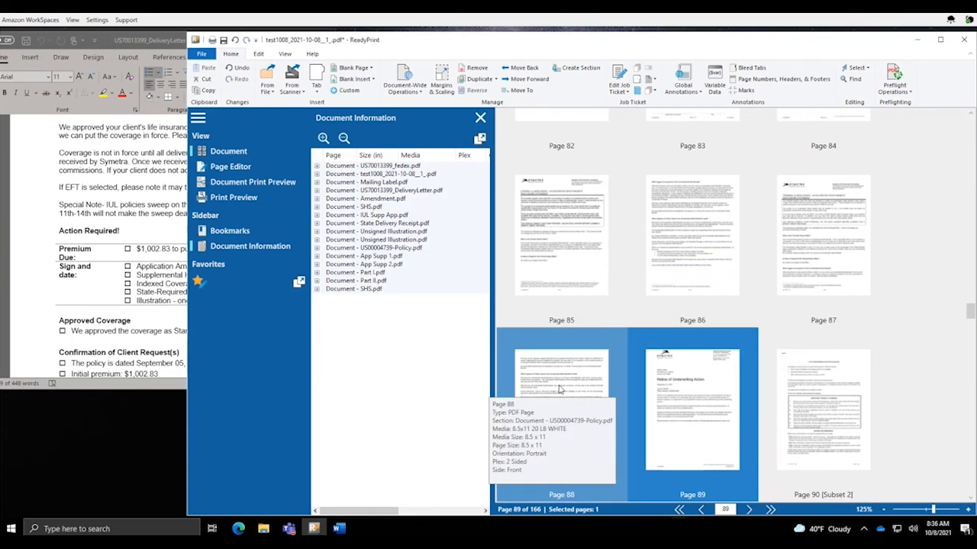
{"action": "left_click", "coordinate": [203, 57]}
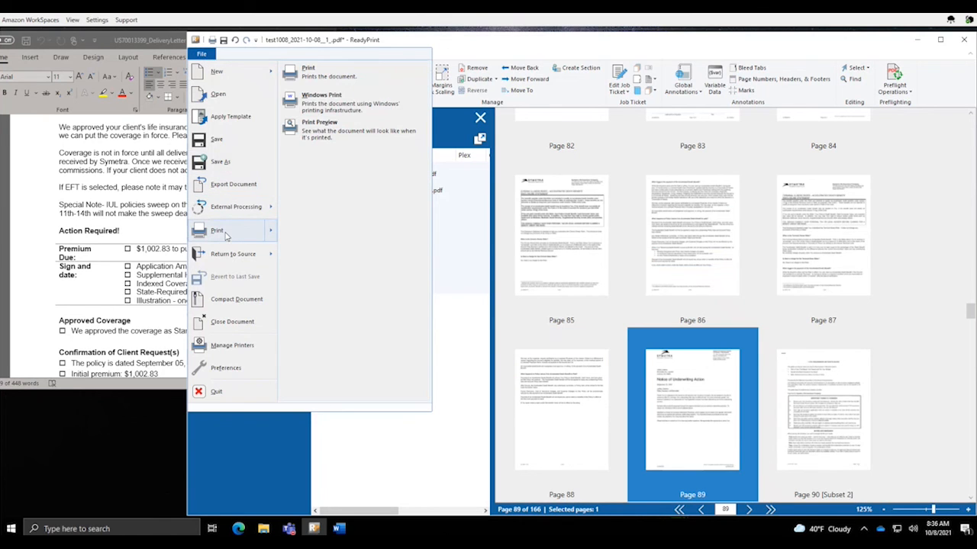
{"action": "left_click", "coordinate": [225, 236]}
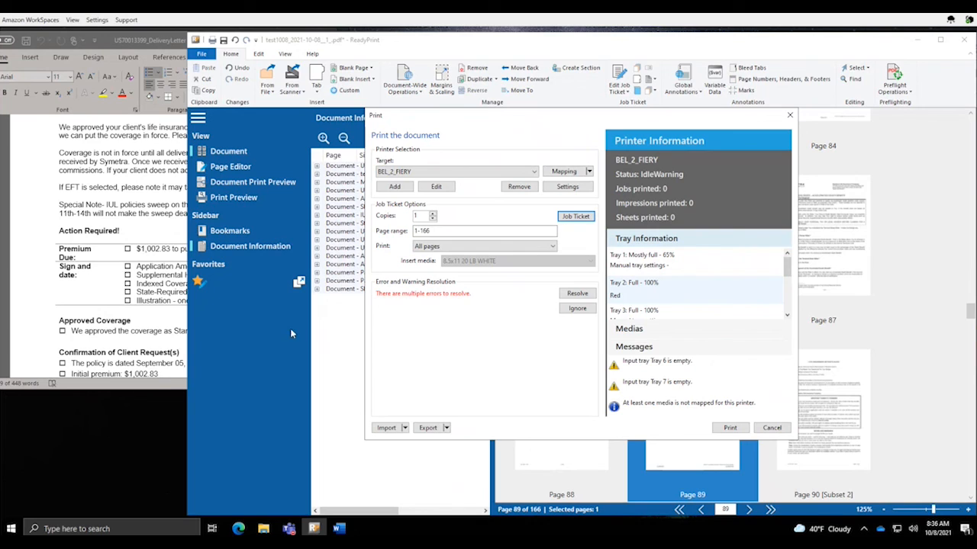
{"action": "left_click", "coordinate": [469, 172]}
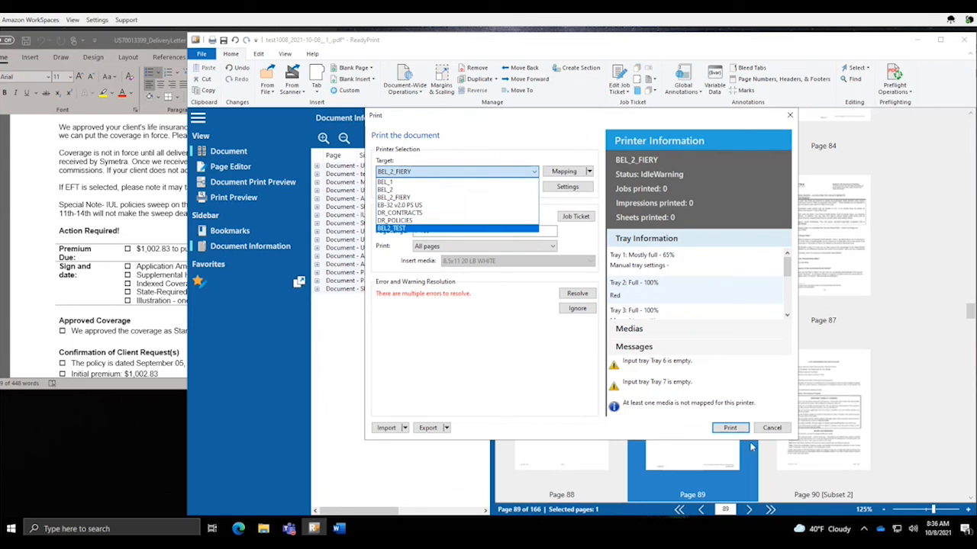
{"action": "left_click", "coordinate": [769, 430]}
{"action": "left_click", "coordinate": [770, 428]}
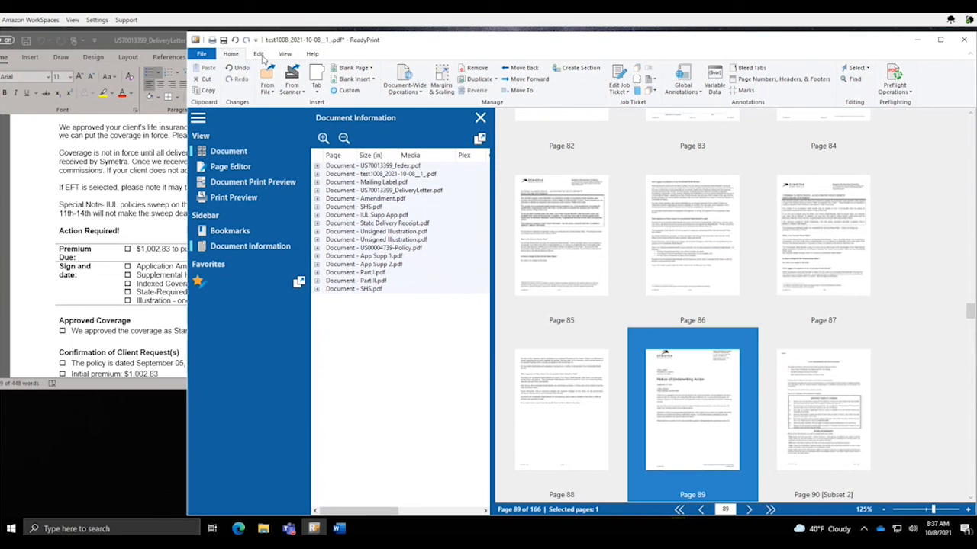
Return the 166-page job to WebCRD, accepting that subset stitching will be lost
{"action": "left_click", "coordinate": [203, 55]}
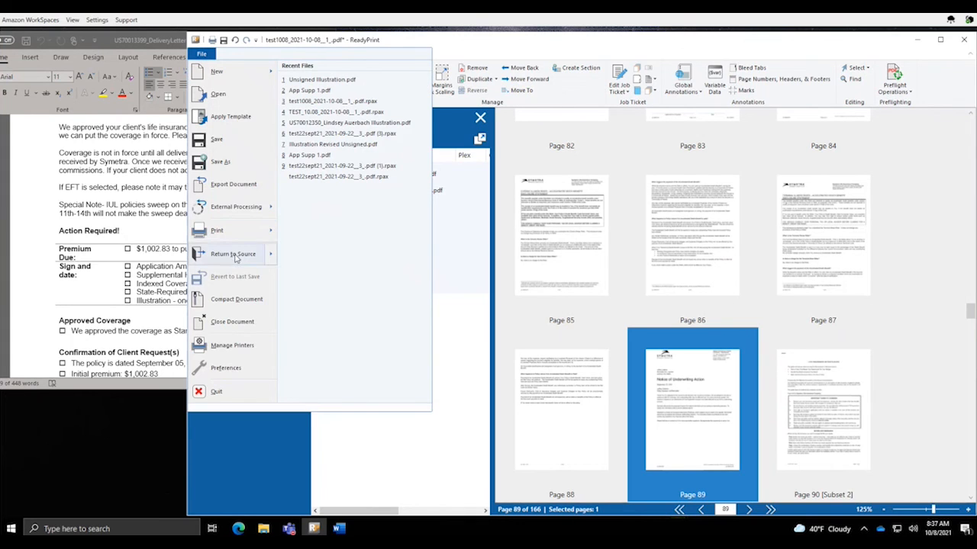
{"action": "mouse_move", "coordinate": [236, 258]}
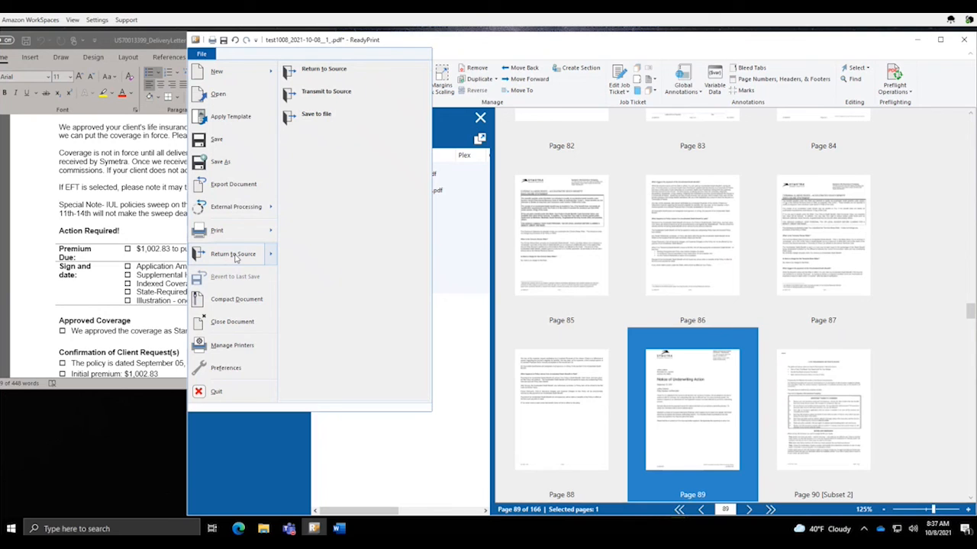
{"action": "left_click", "coordinate": [327, 73]}
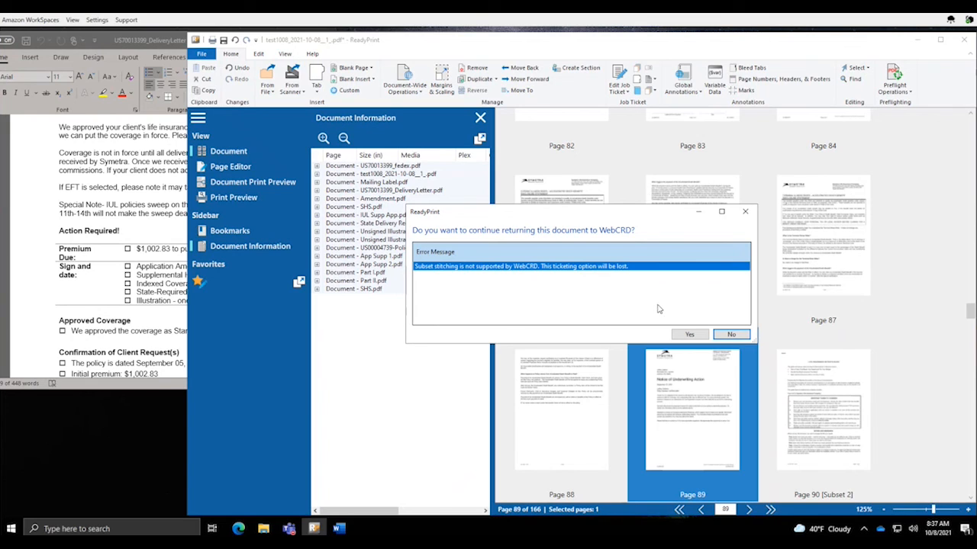
{"action": "left_click", "coordinate": [689, 335]}
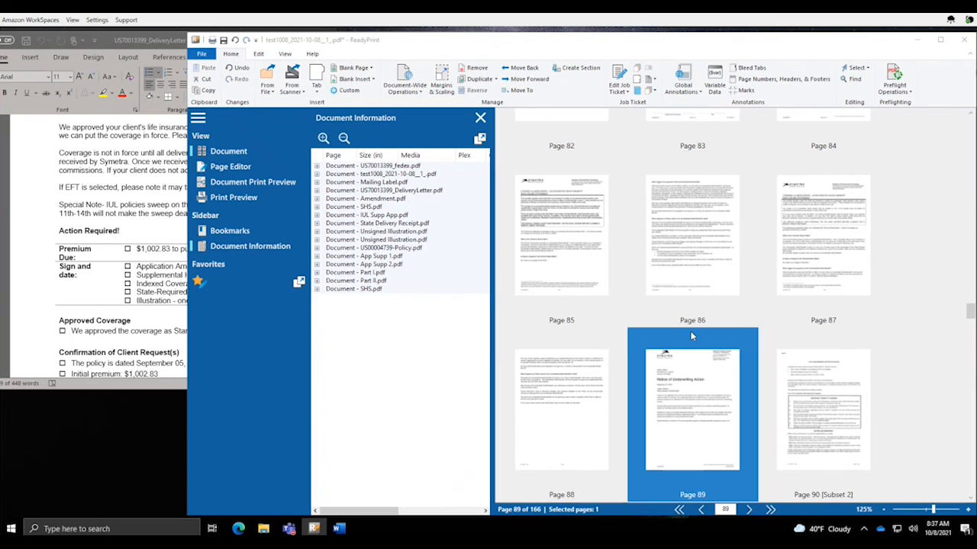